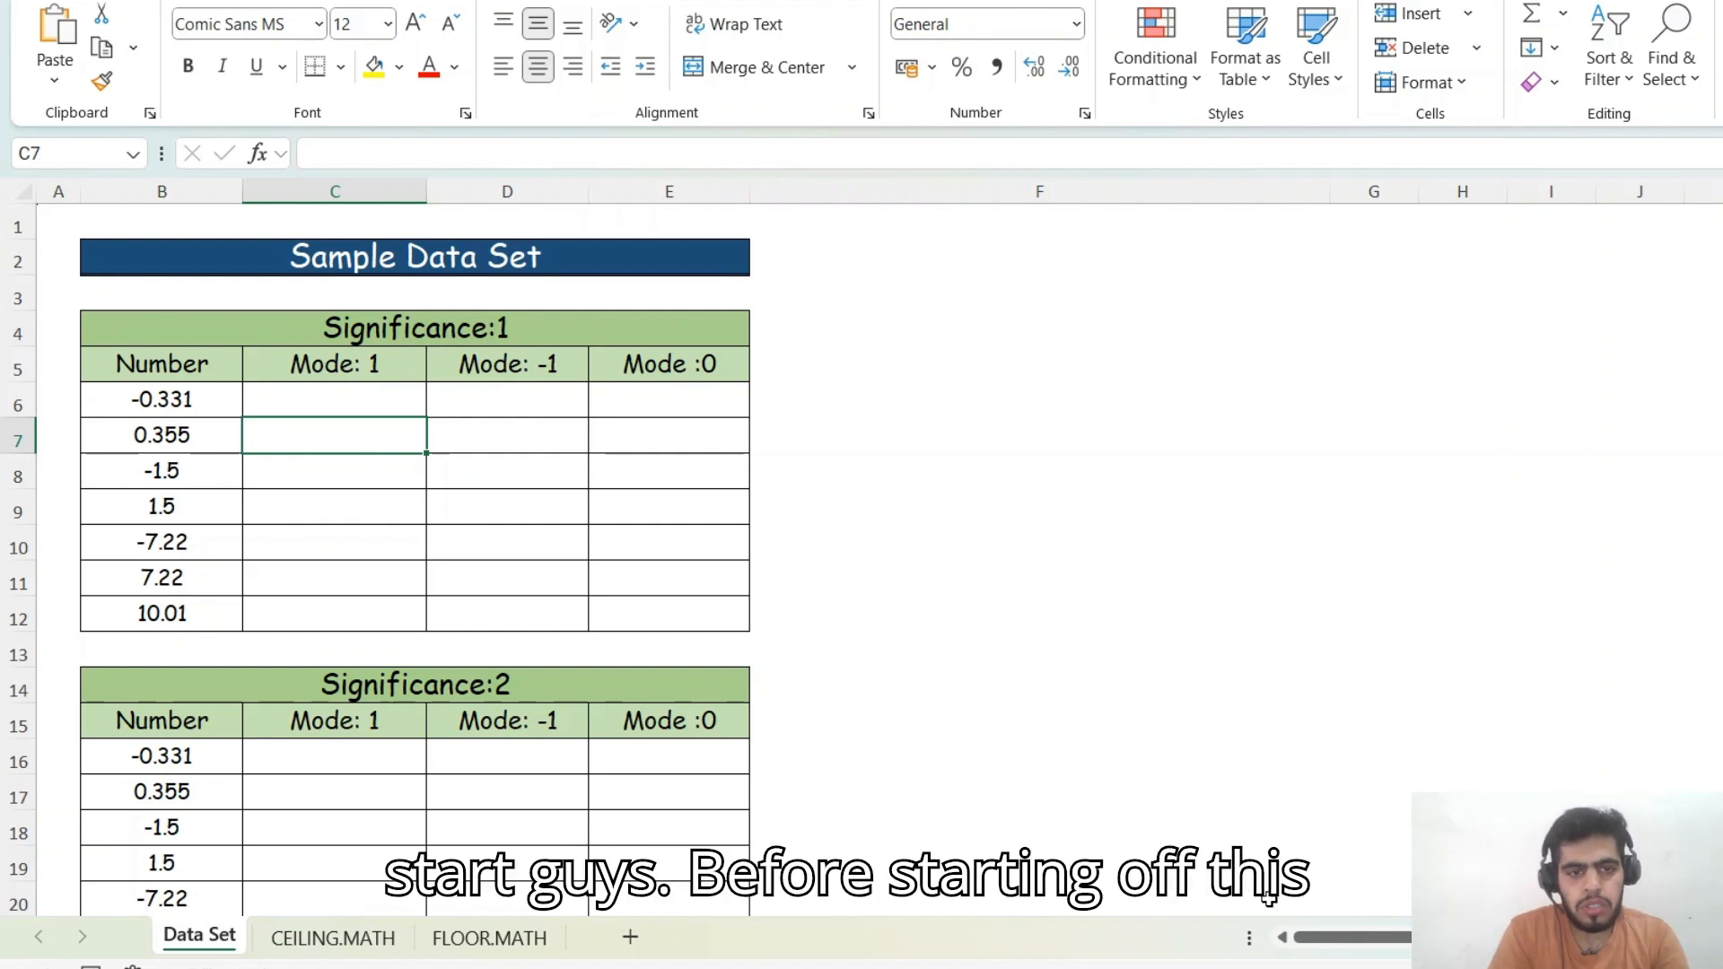
- In cell F6, enter a CEILING formula rounding 10 to significance 20: =CEILING(10,20)
key("Right")
key("Right")
key("Right")
key("Up")
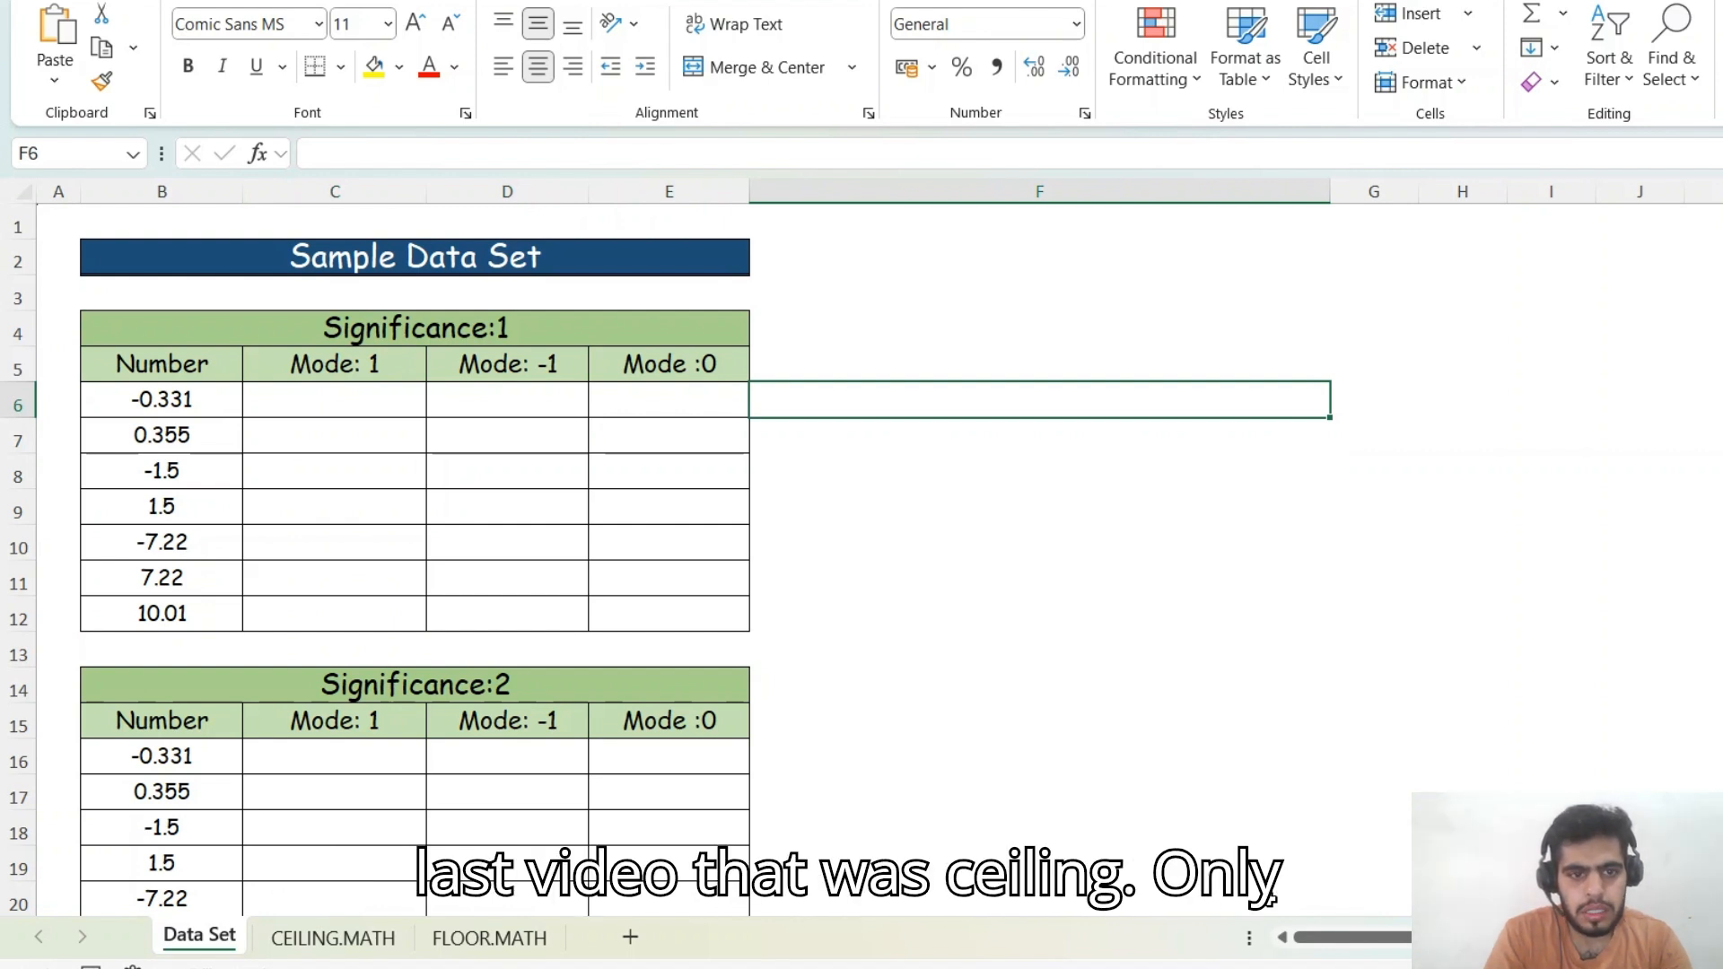
type("=ce")
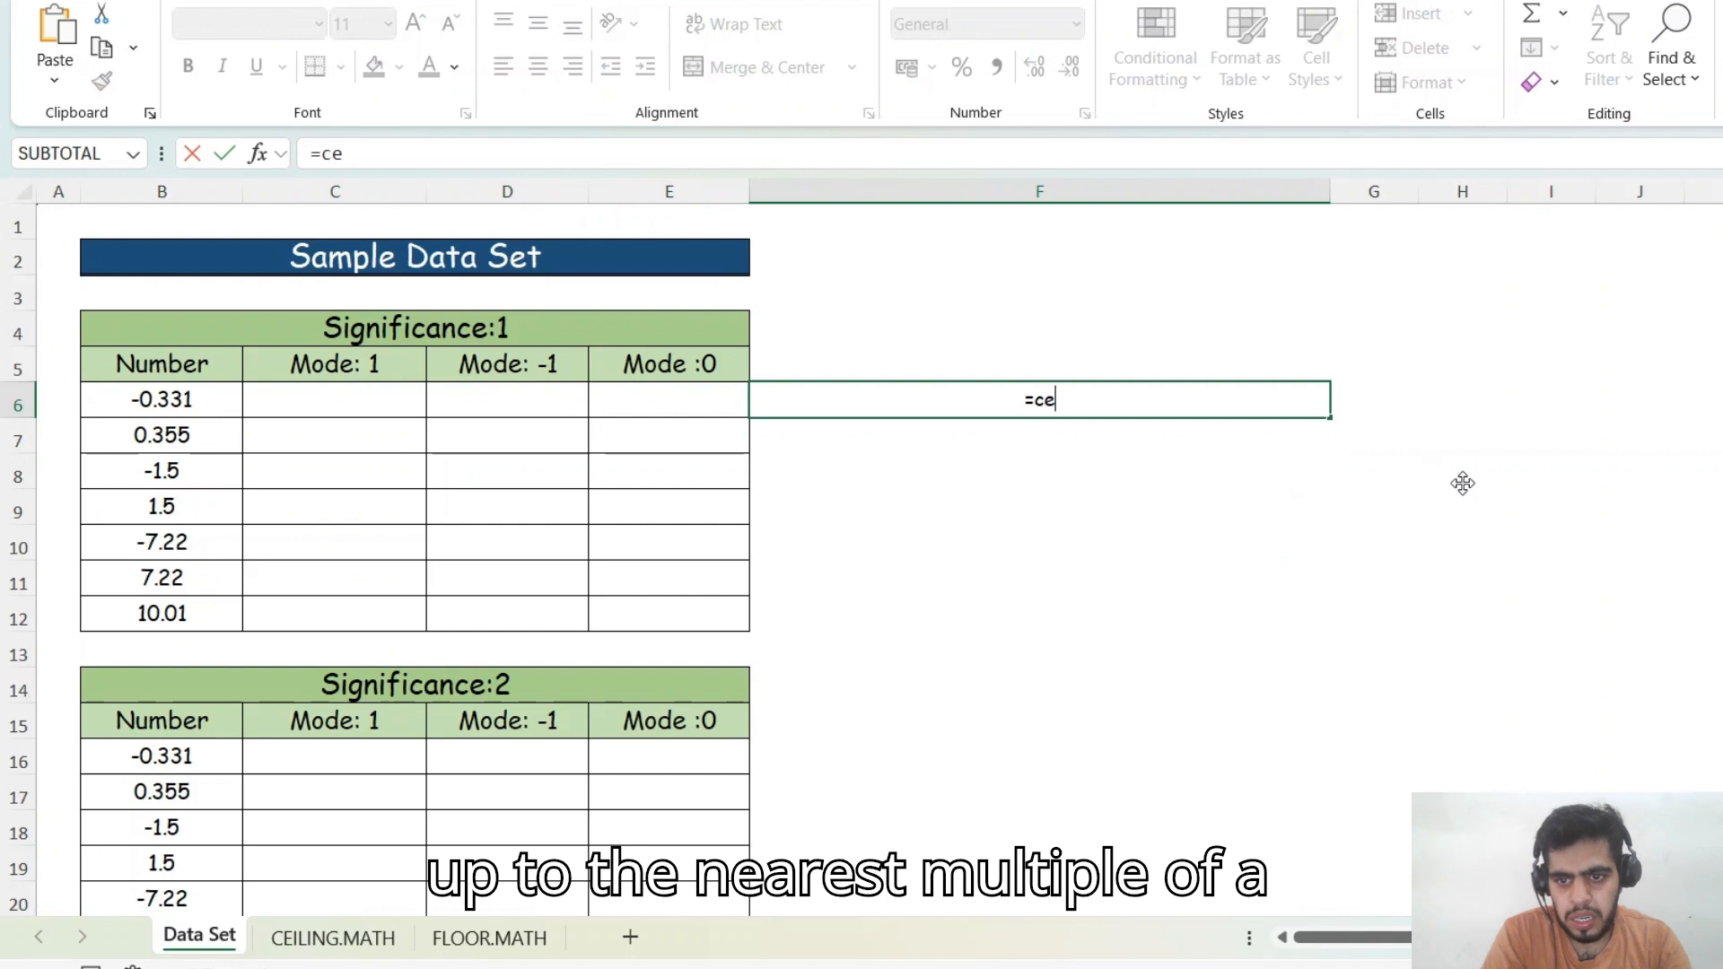
key("Tab")
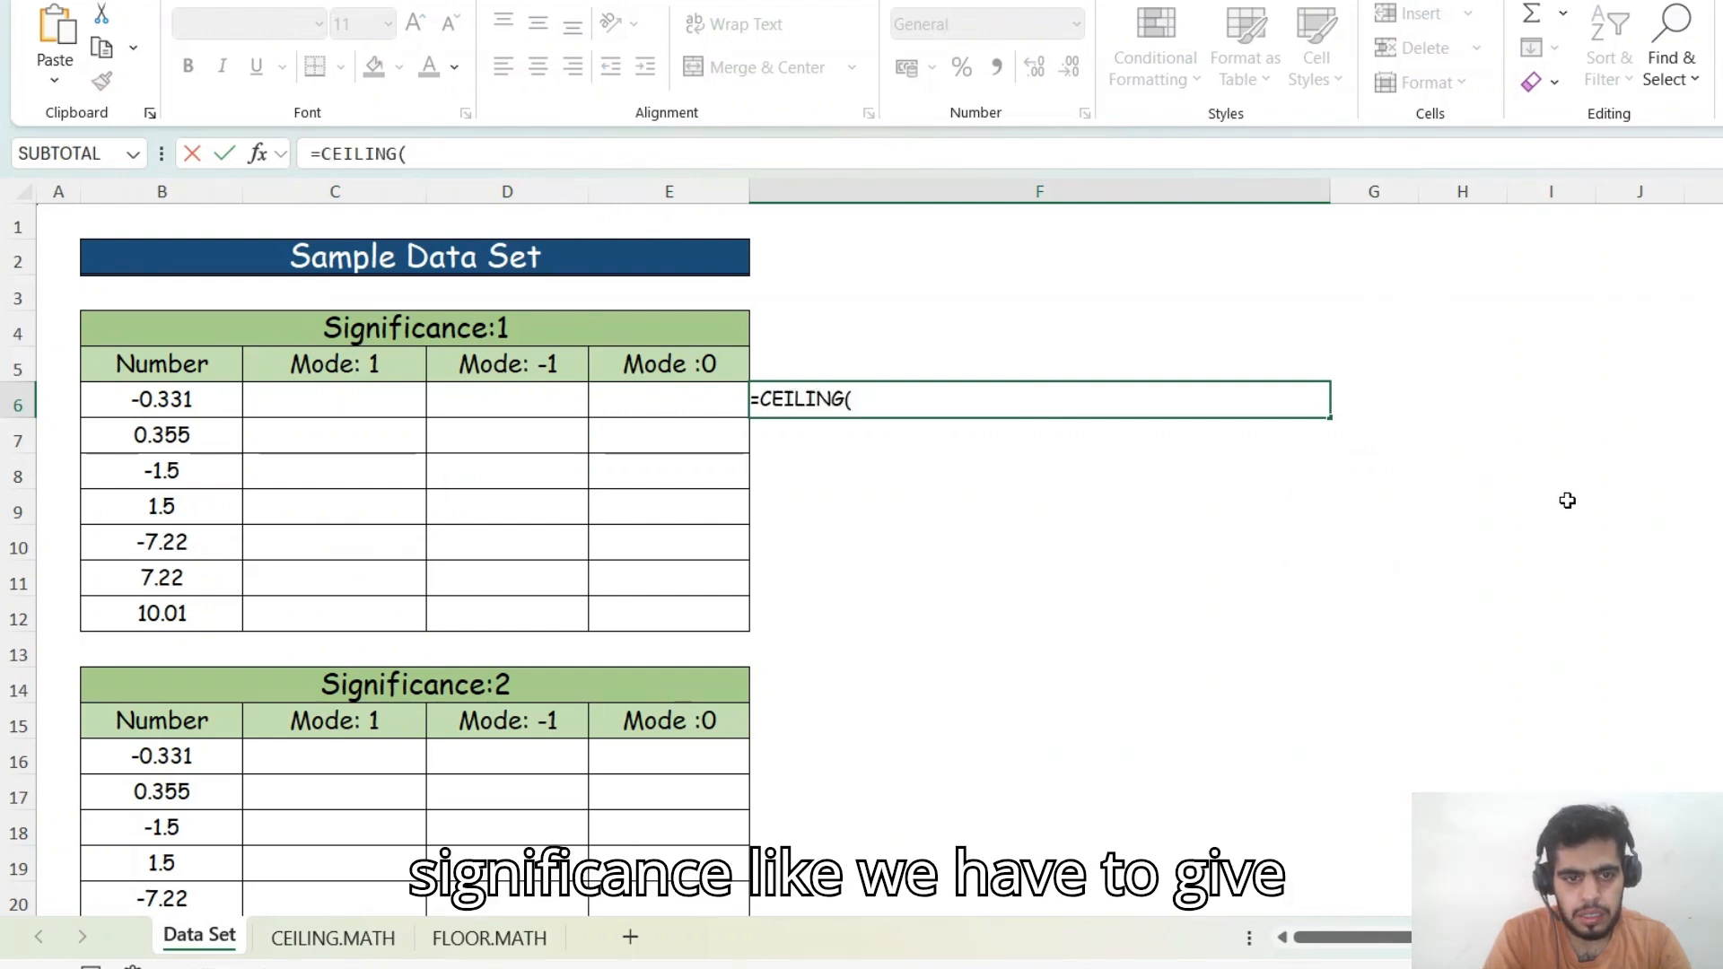
type("10,")
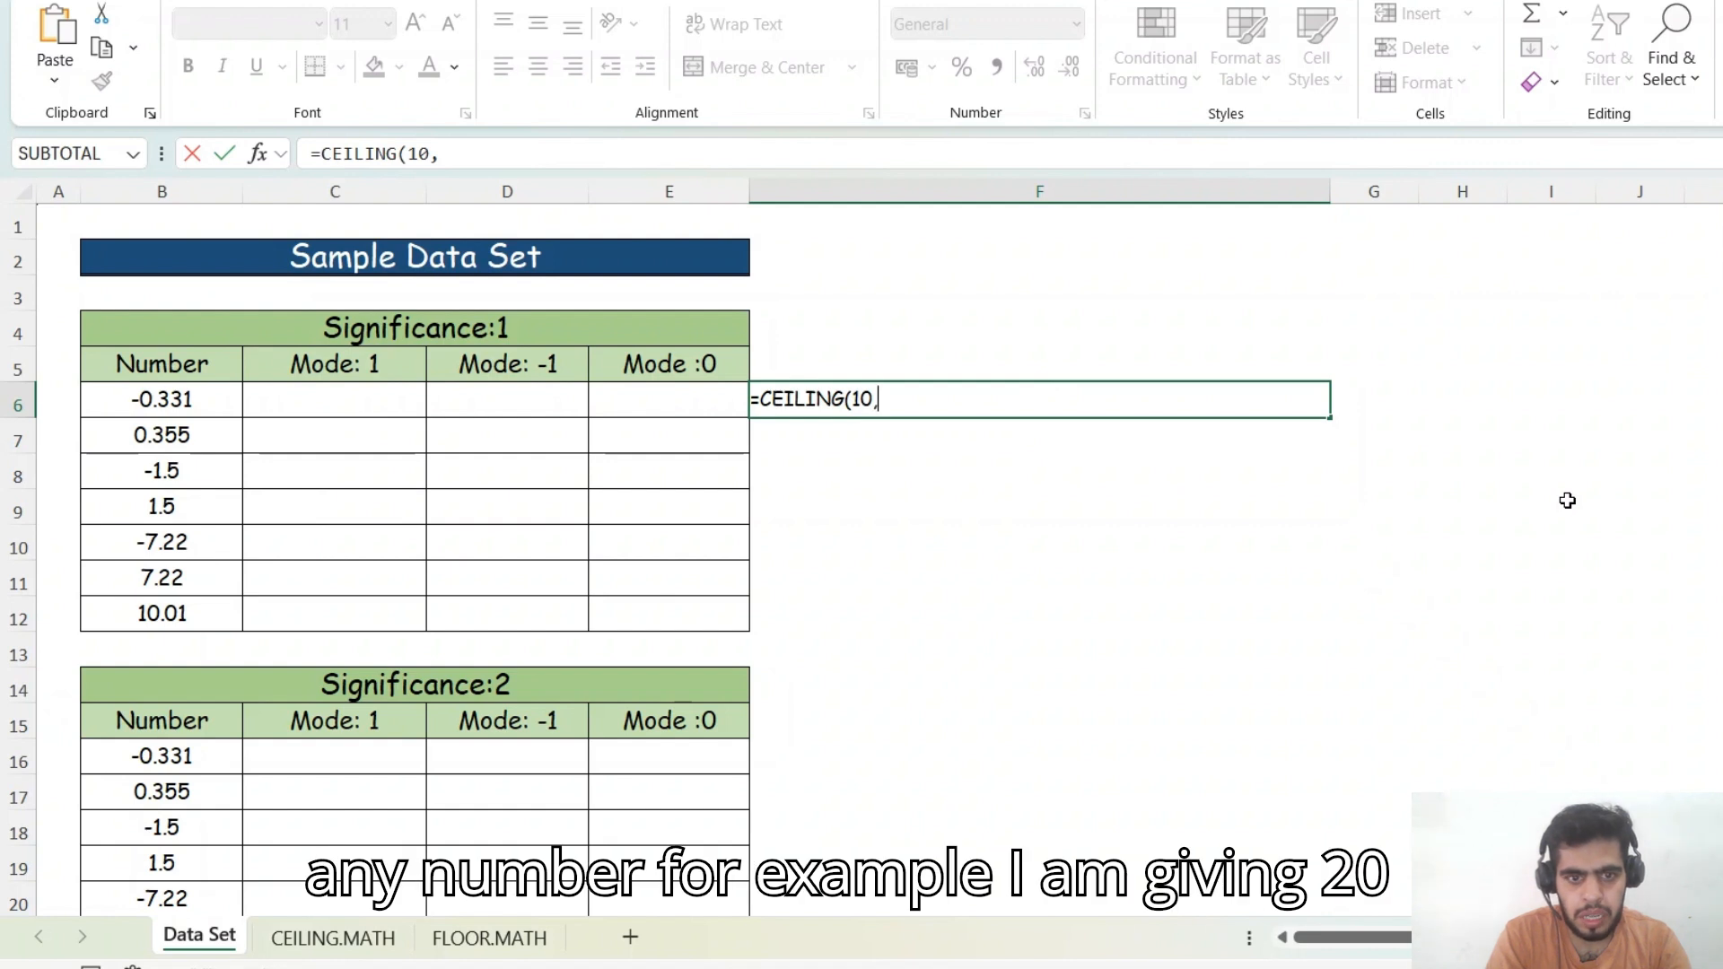
type("20")
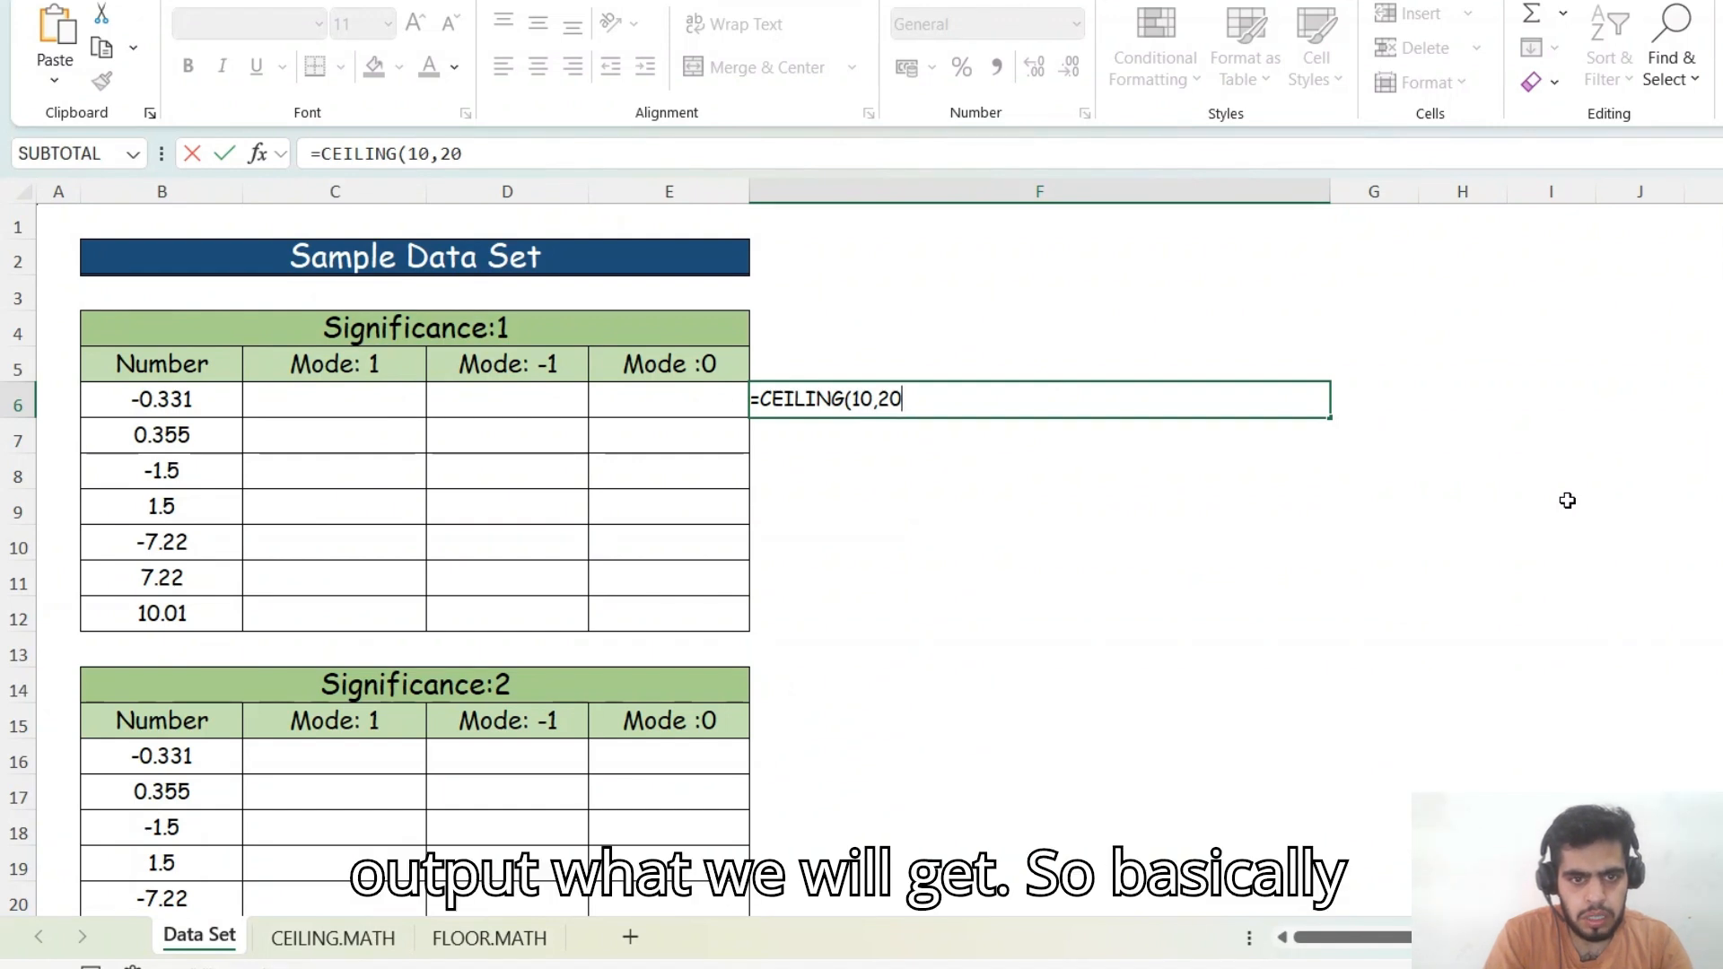
key("Return")
key("Up")
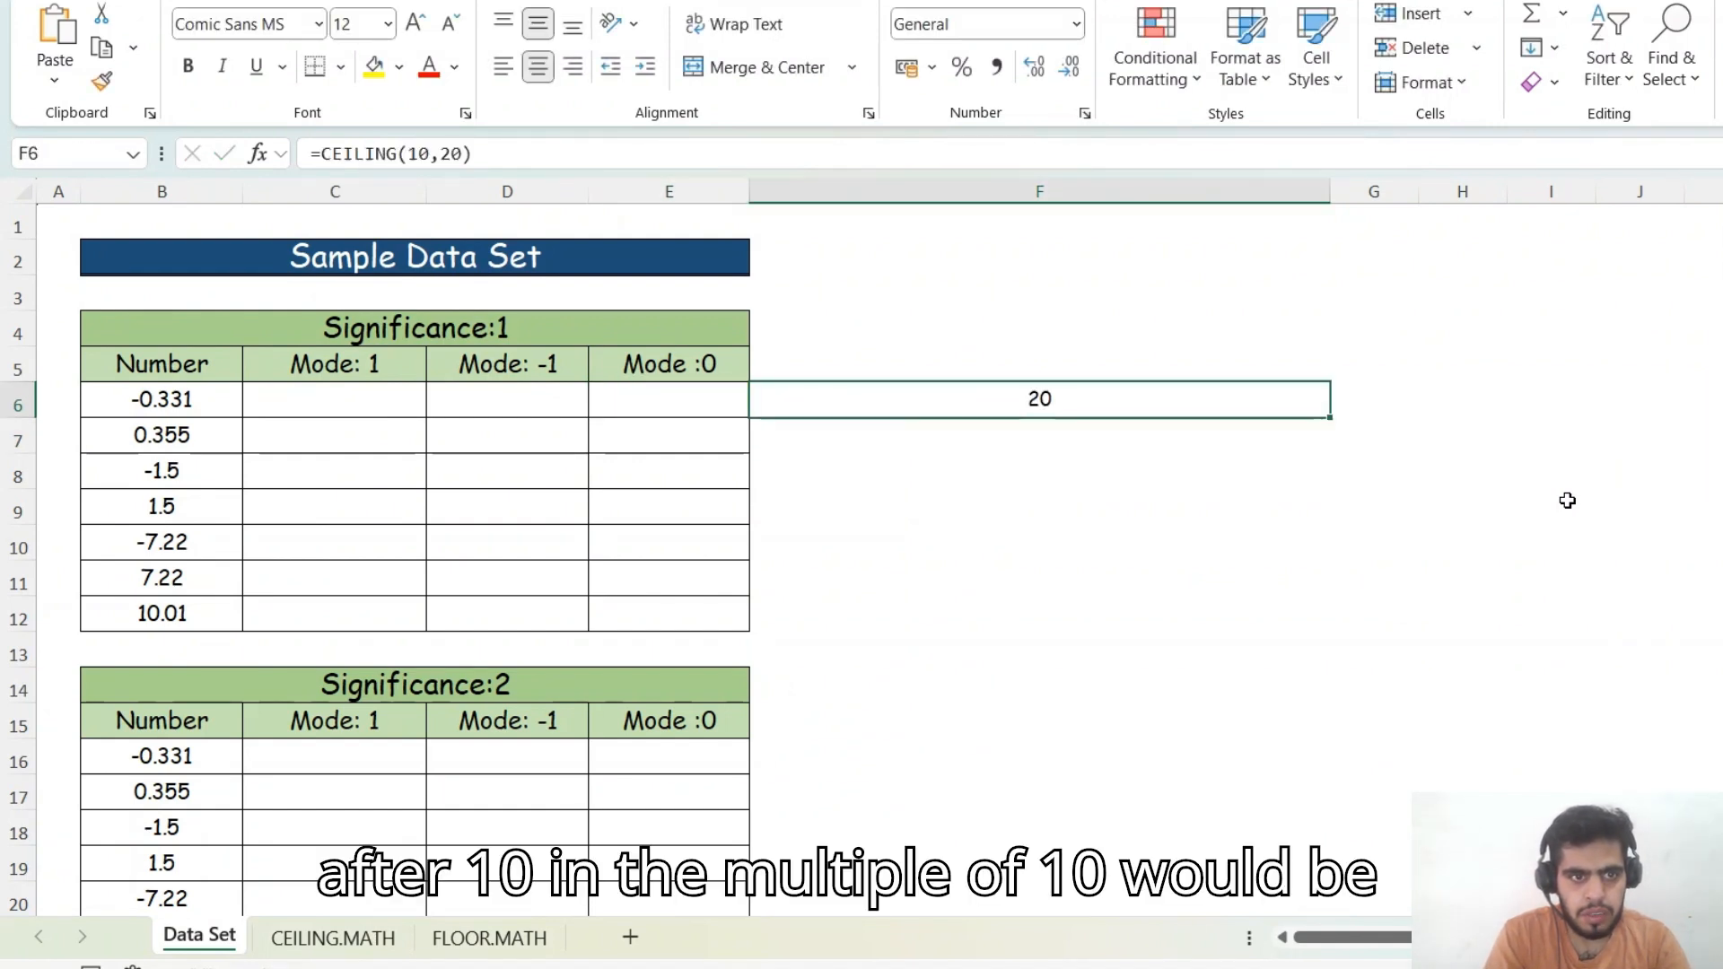
- Edit F6's formula to use a significance of 2, giving =CEILING(10,2)
key("F2")
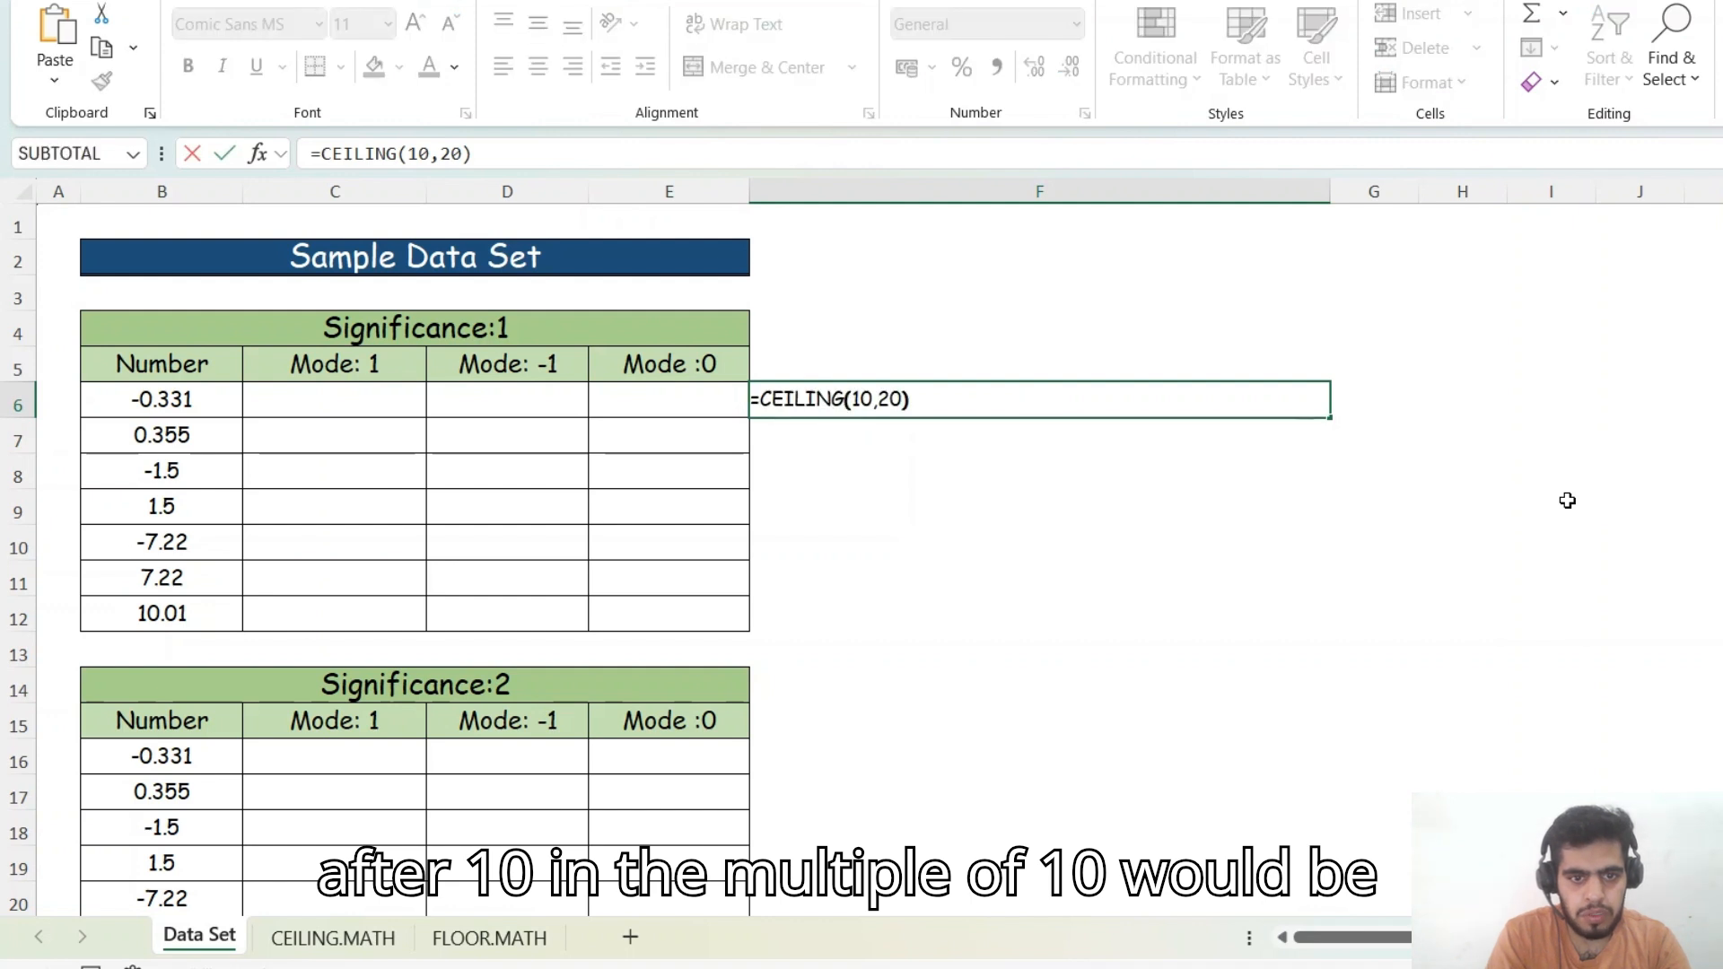
key("Left")
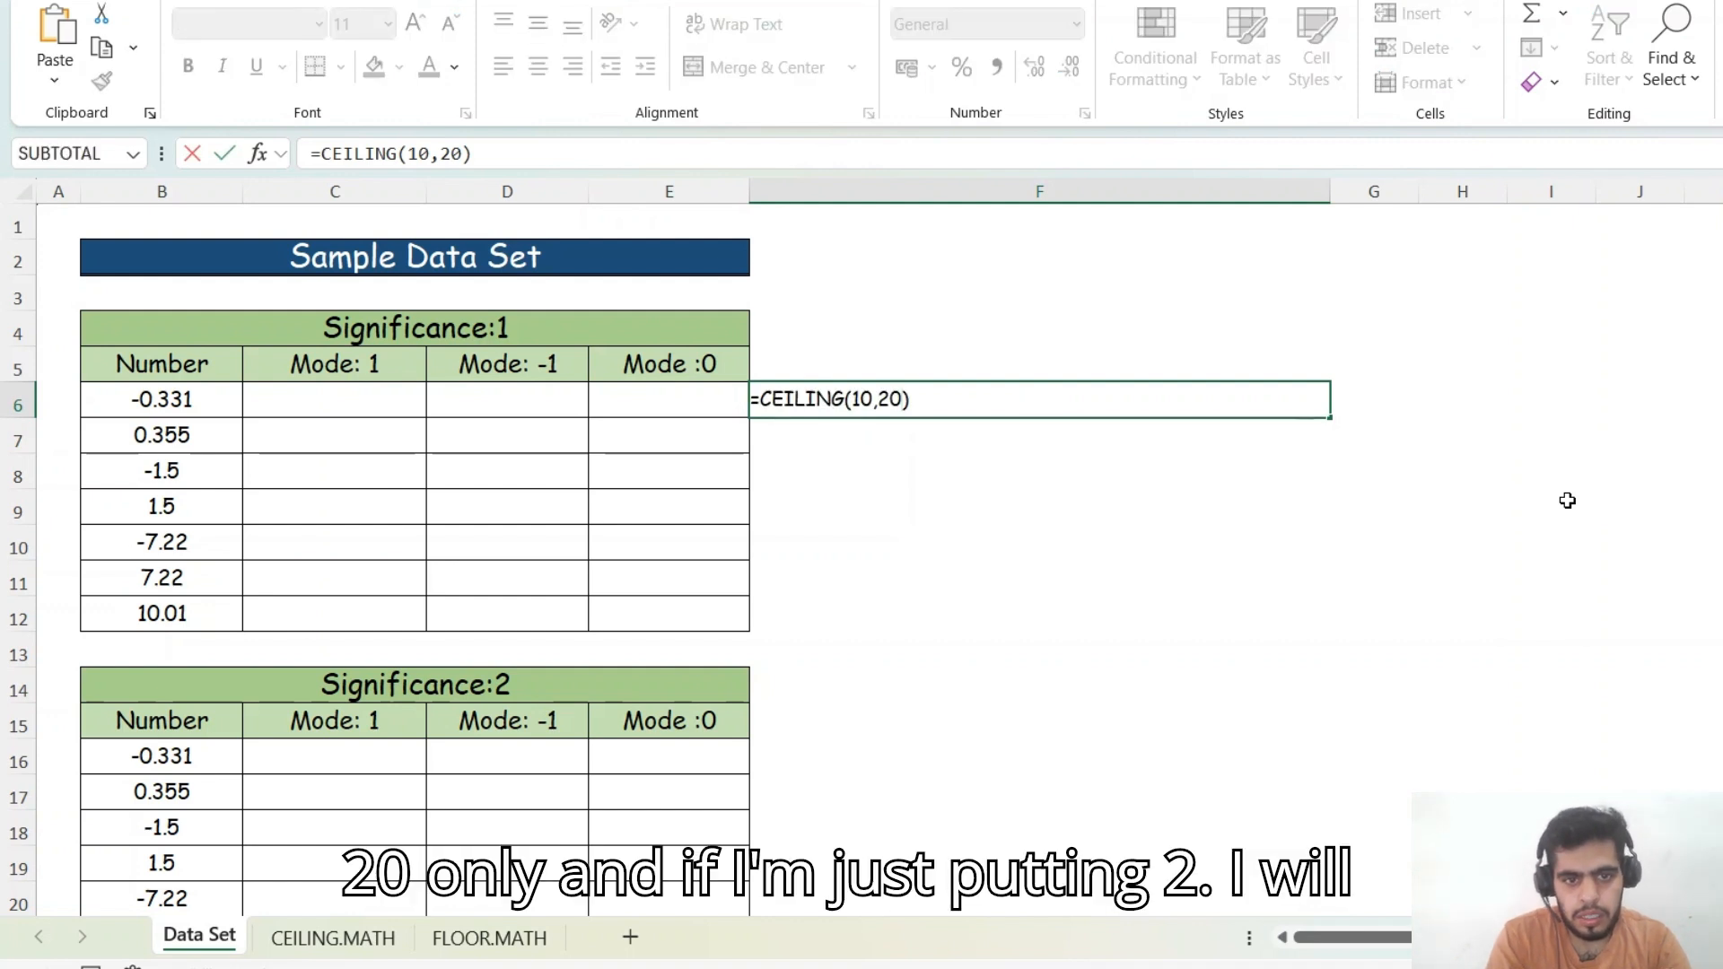
key("BackSpace")
key("Return")
key("Up")
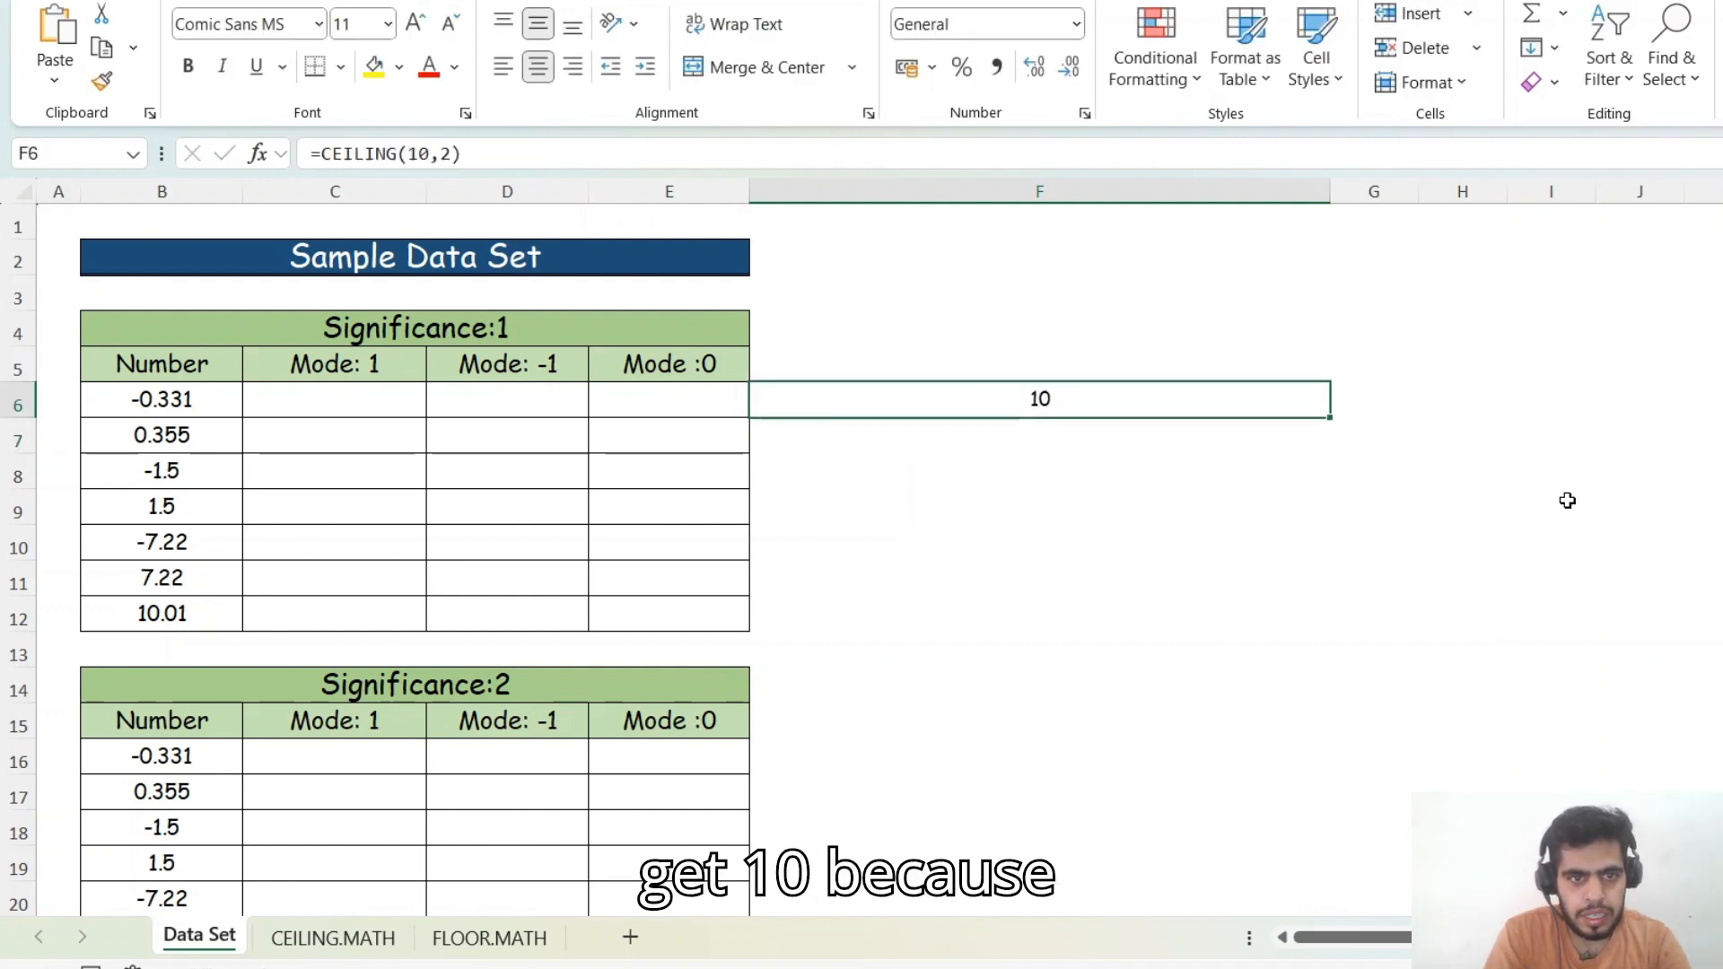
- Change the number in F6's formula to 11, giving =CEILING(11,2)
key("F2")
key("Left")
key("Left")
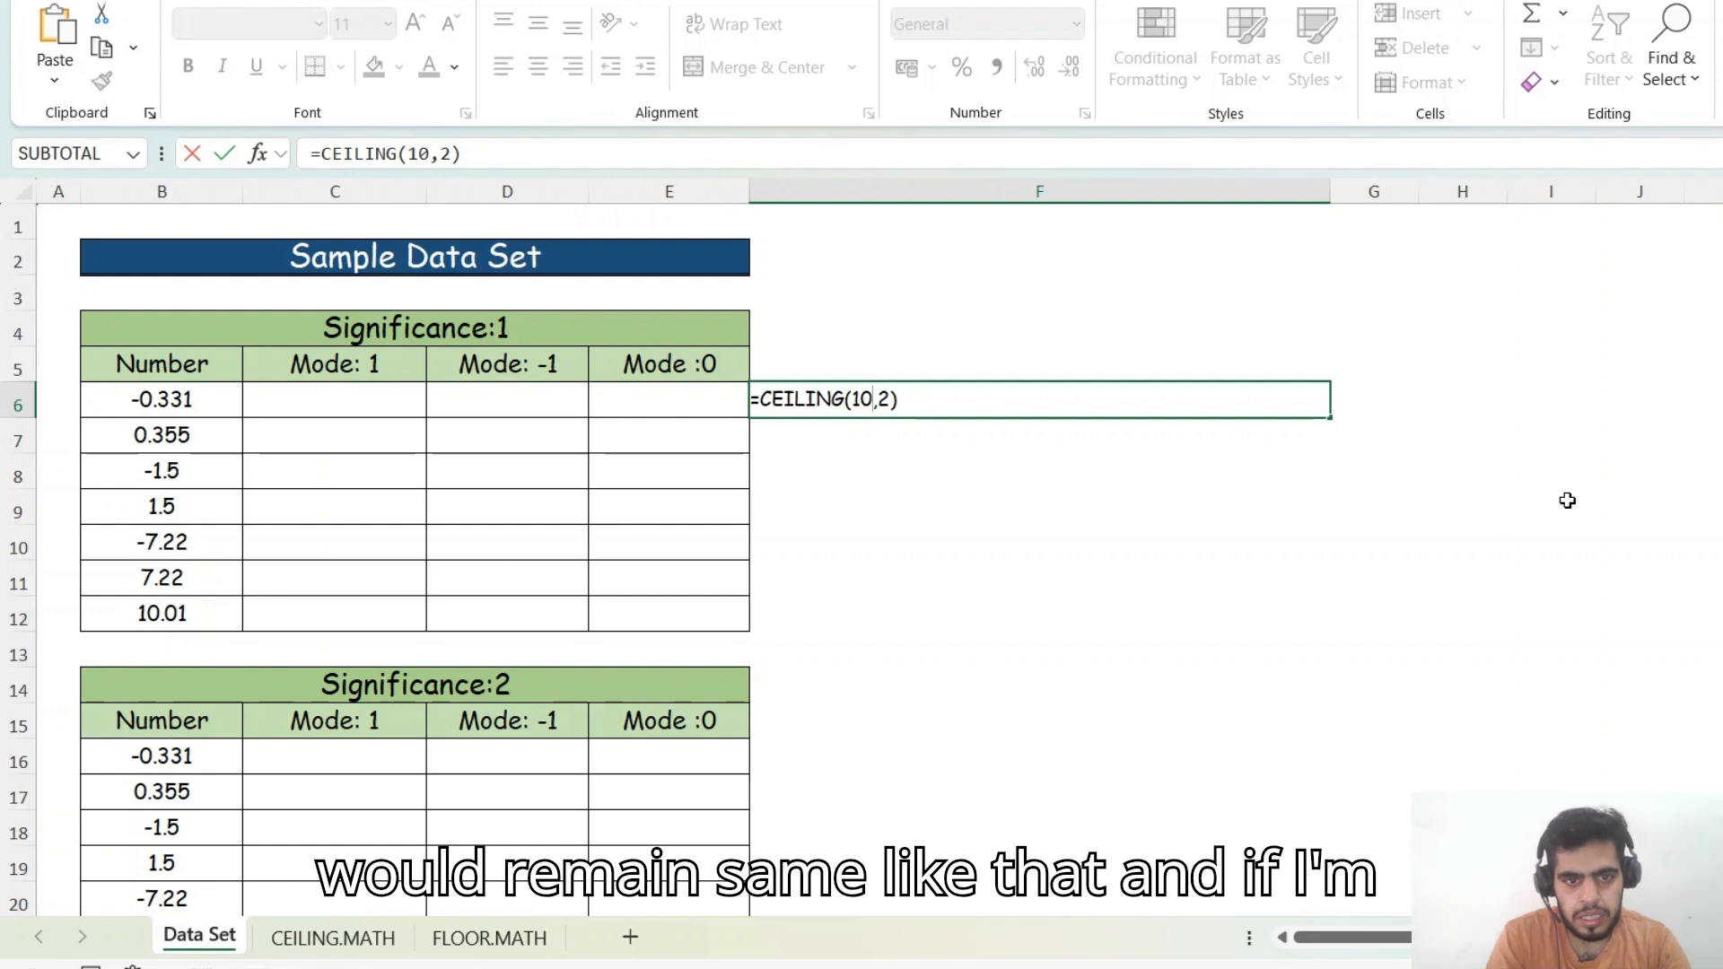
key("BackSpace")
type("1")
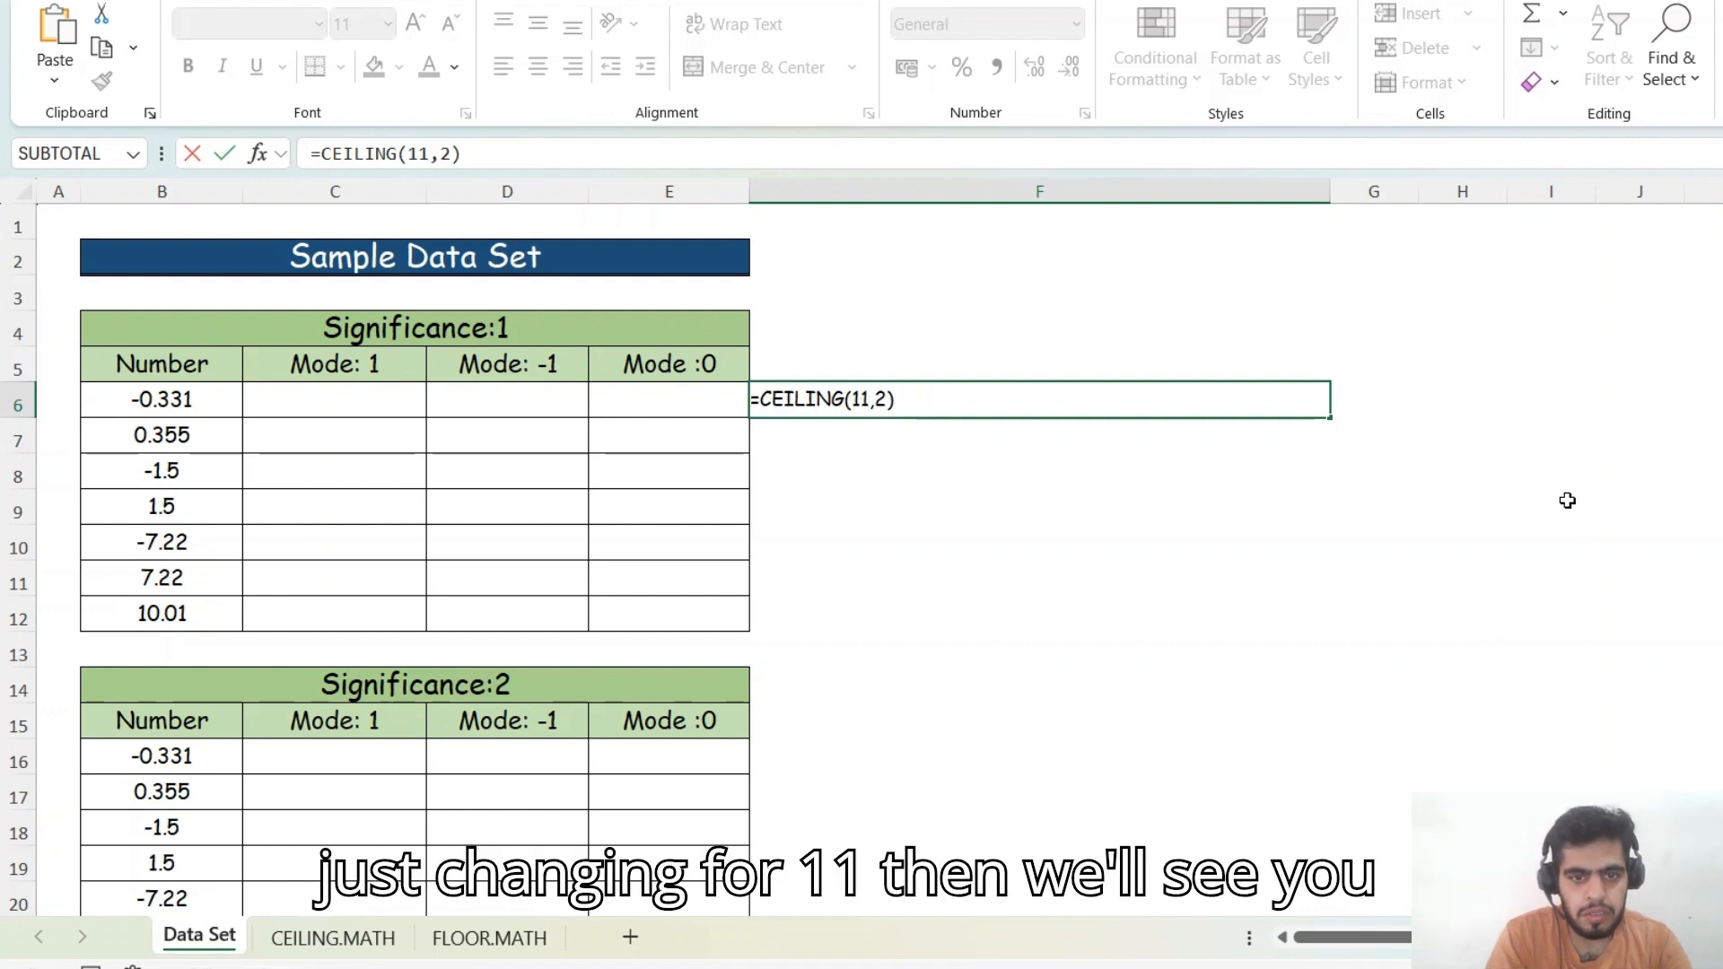
key("Return")
key("Up")
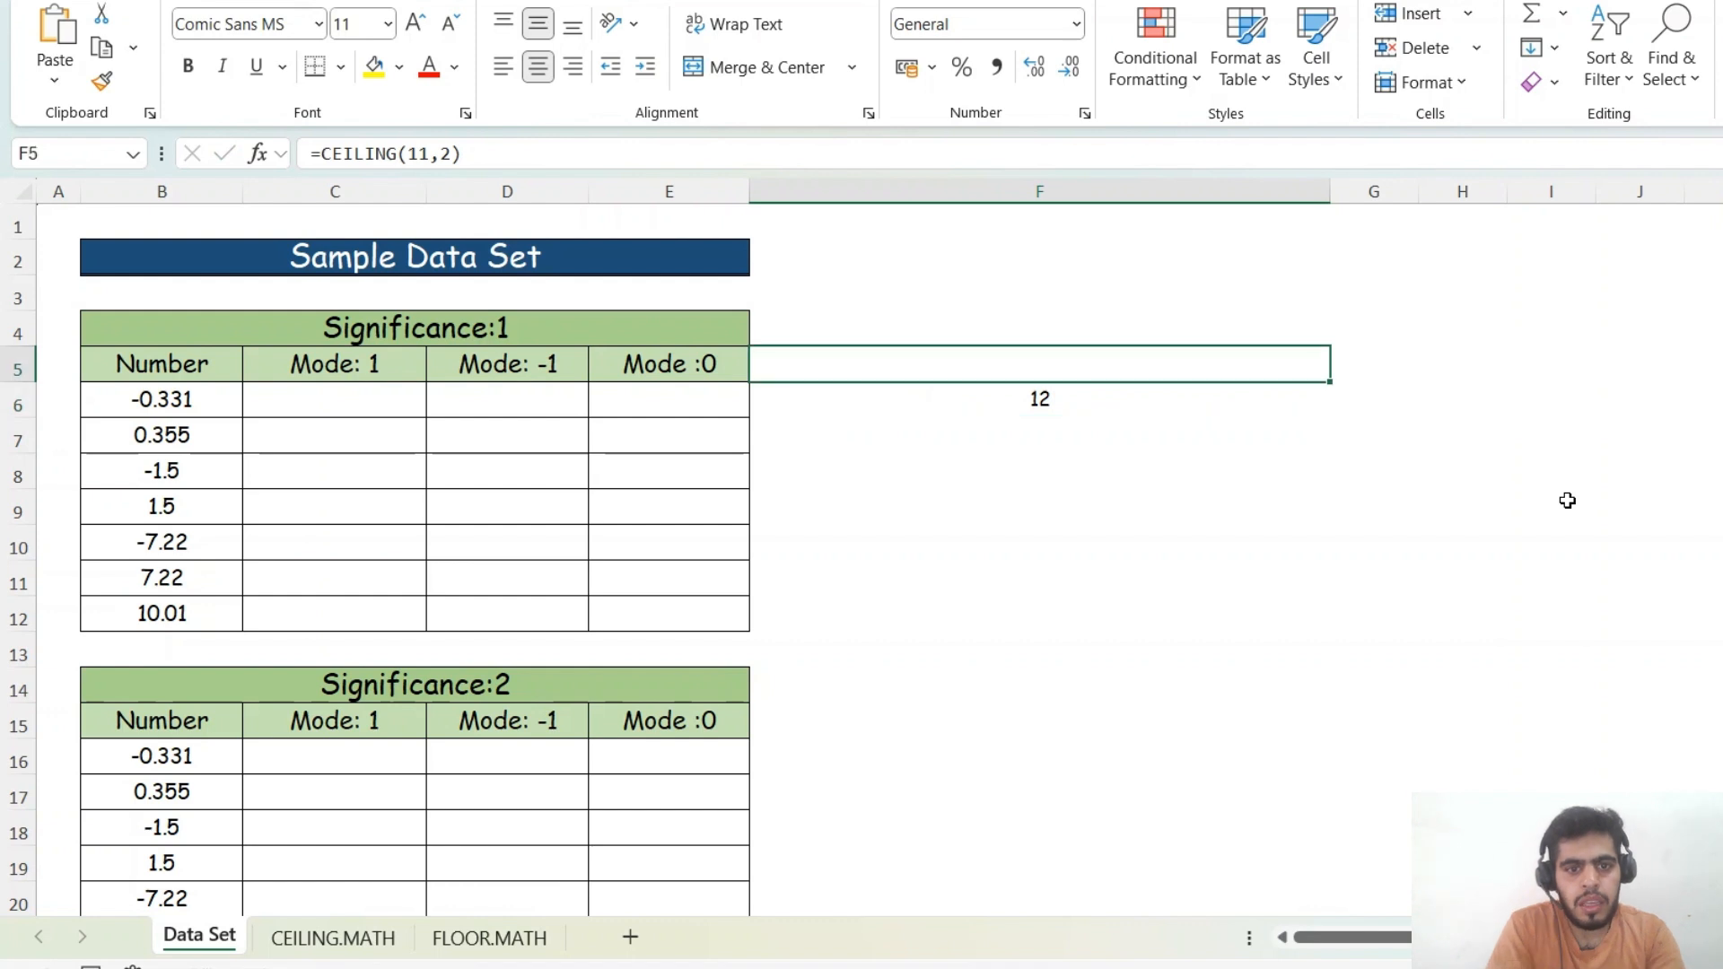
- Replace F6's content with a CEILING.MATH formula for 10: =CEILING.MATH(10)
key("Delete")
type("=ce")
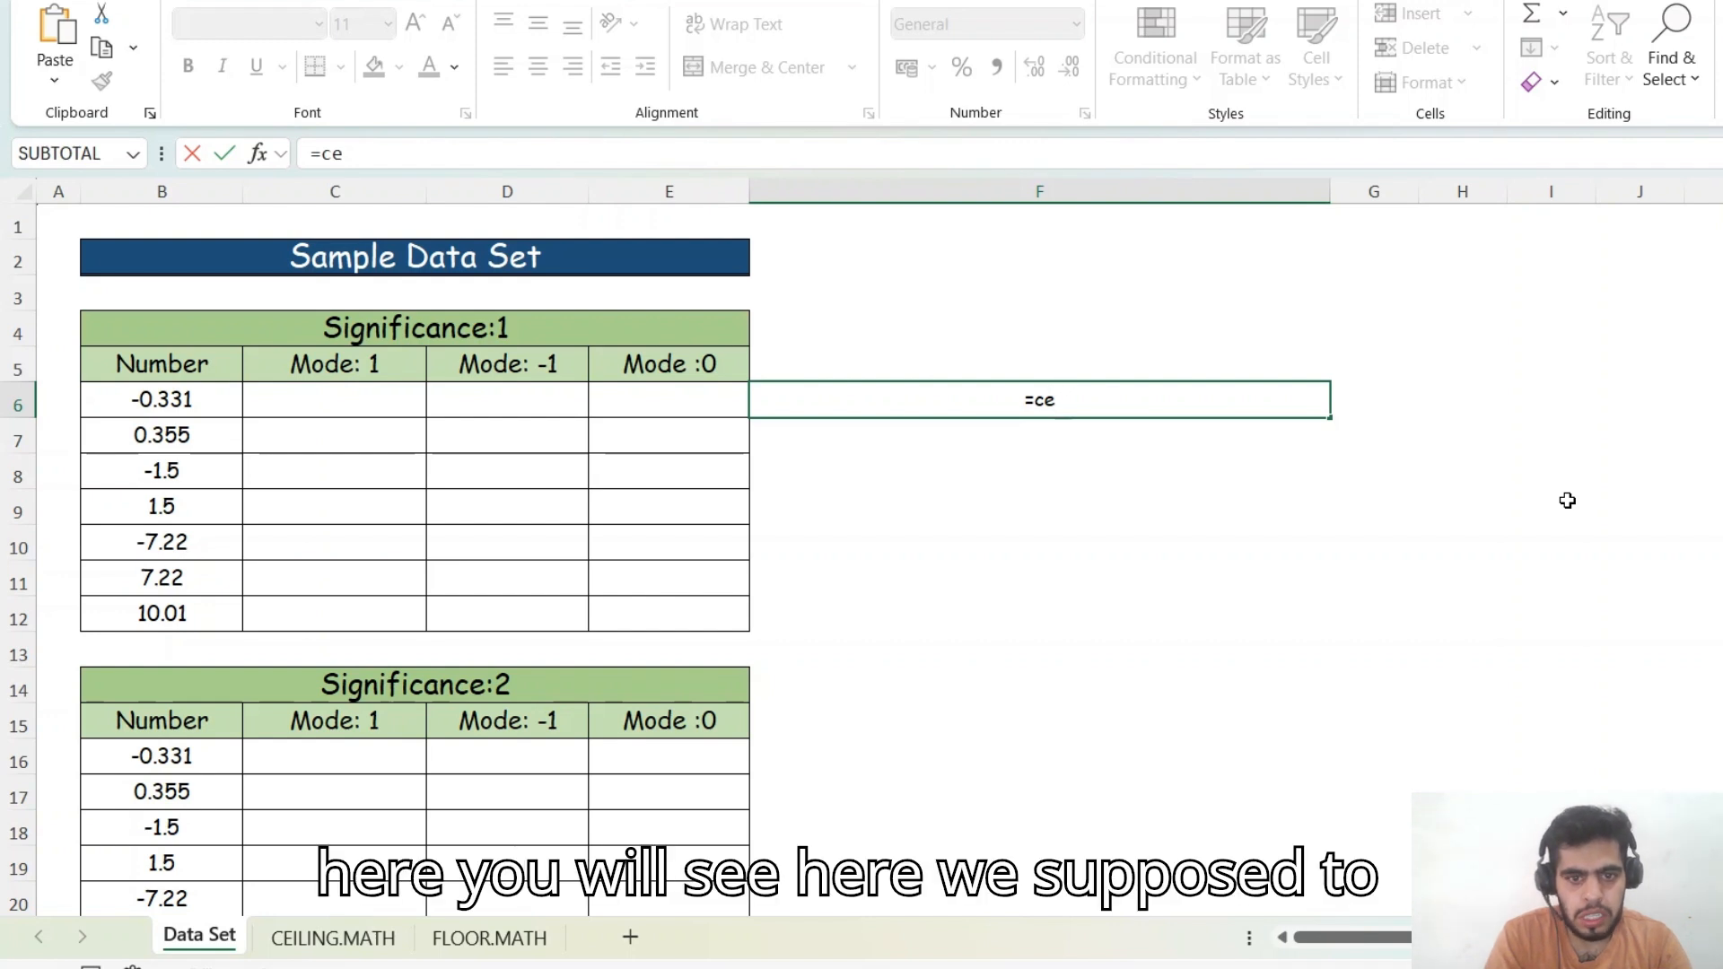
key("Down")
key("Tab")
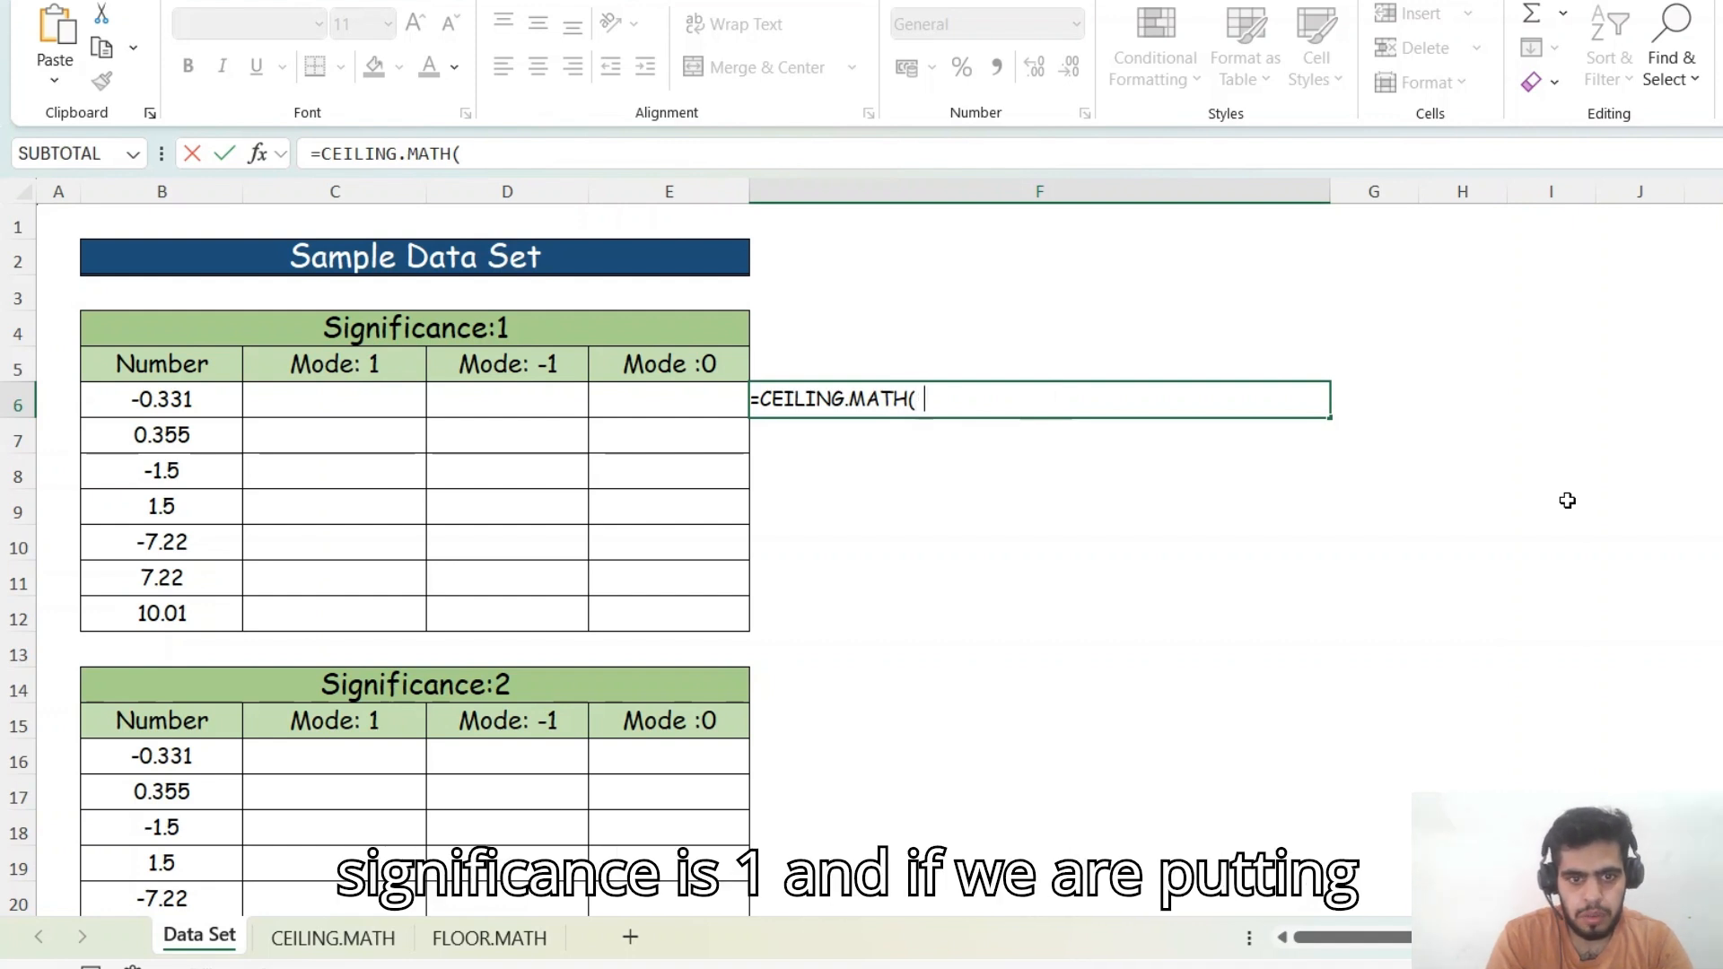
type("10")
key("Return")
key("Up")
- Change the number in F6's CEILING.MATH formula to 11
key("F2")
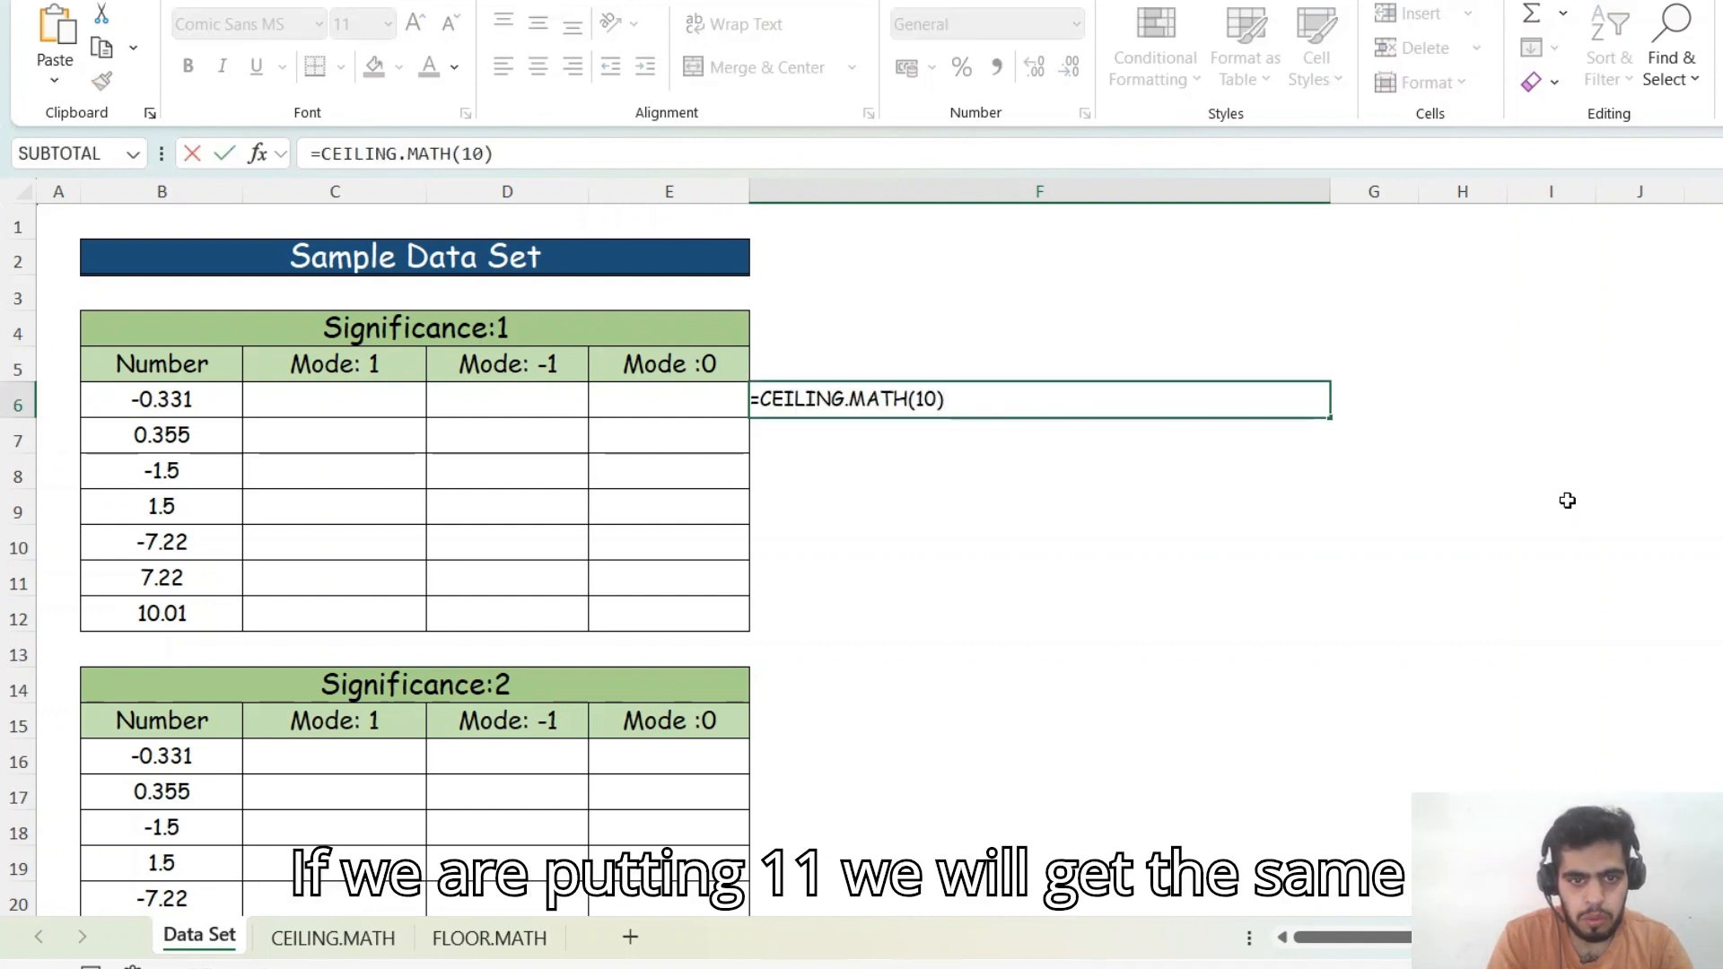
key("Left")
key("BackSpace")
type("1")
key("Return")
- In F7, enter the formula =CEILING(11,2)
type("=cei")
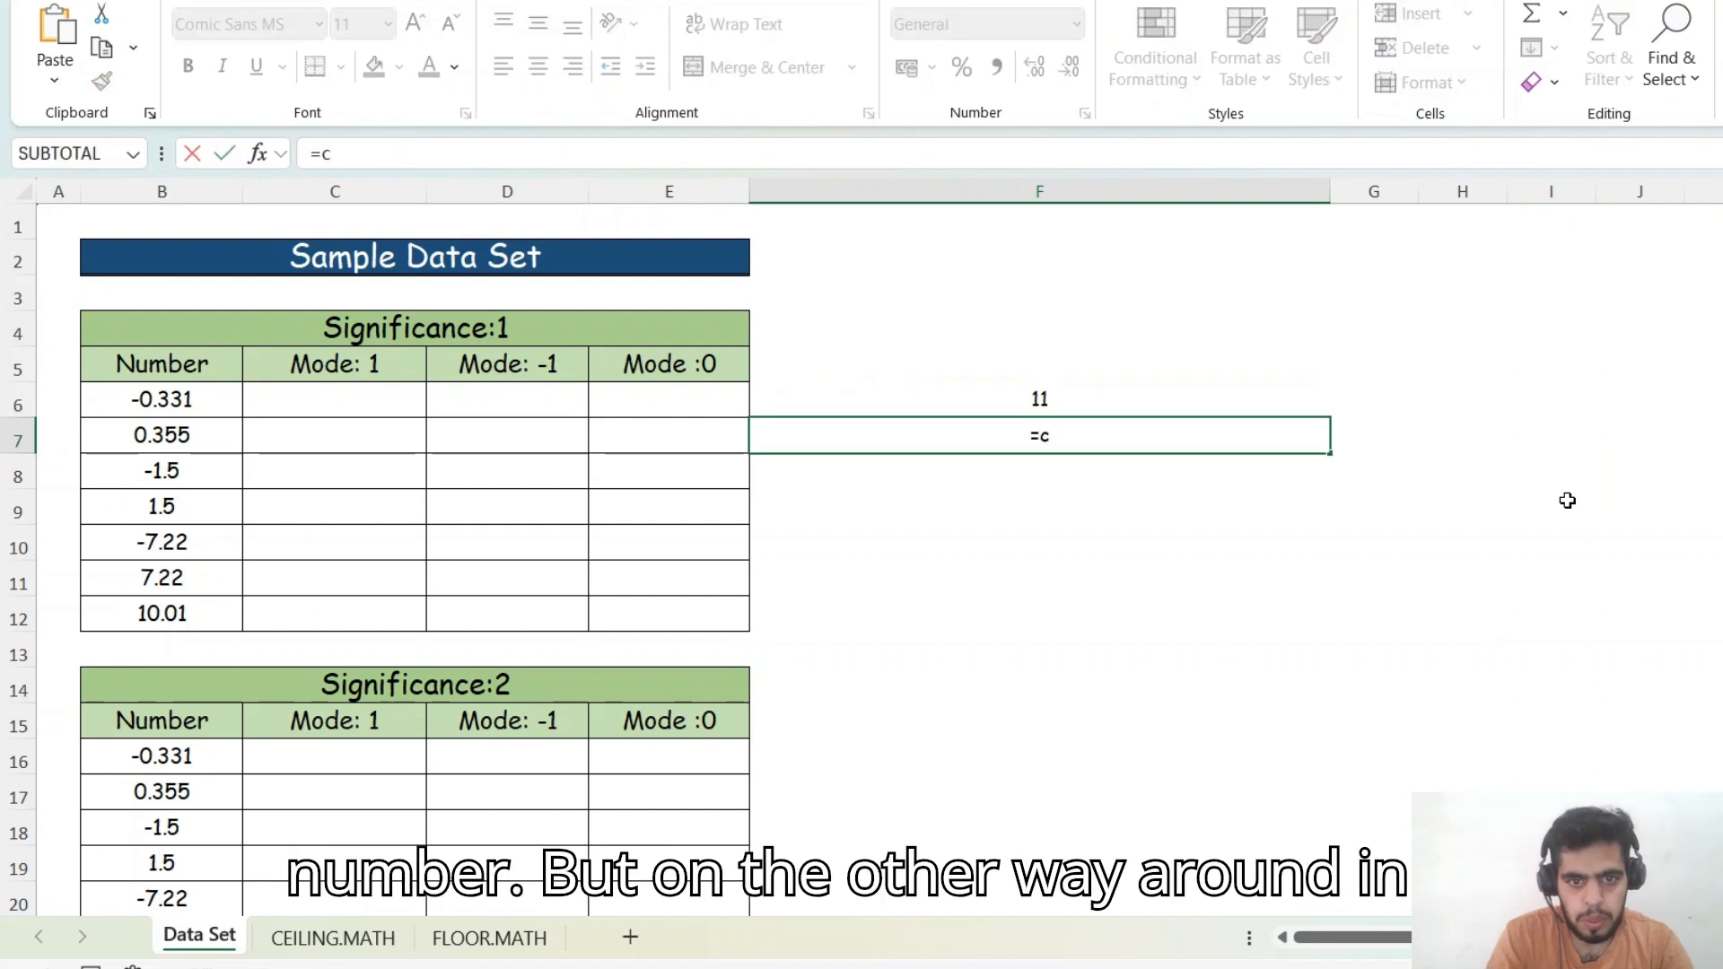
key("Tab")
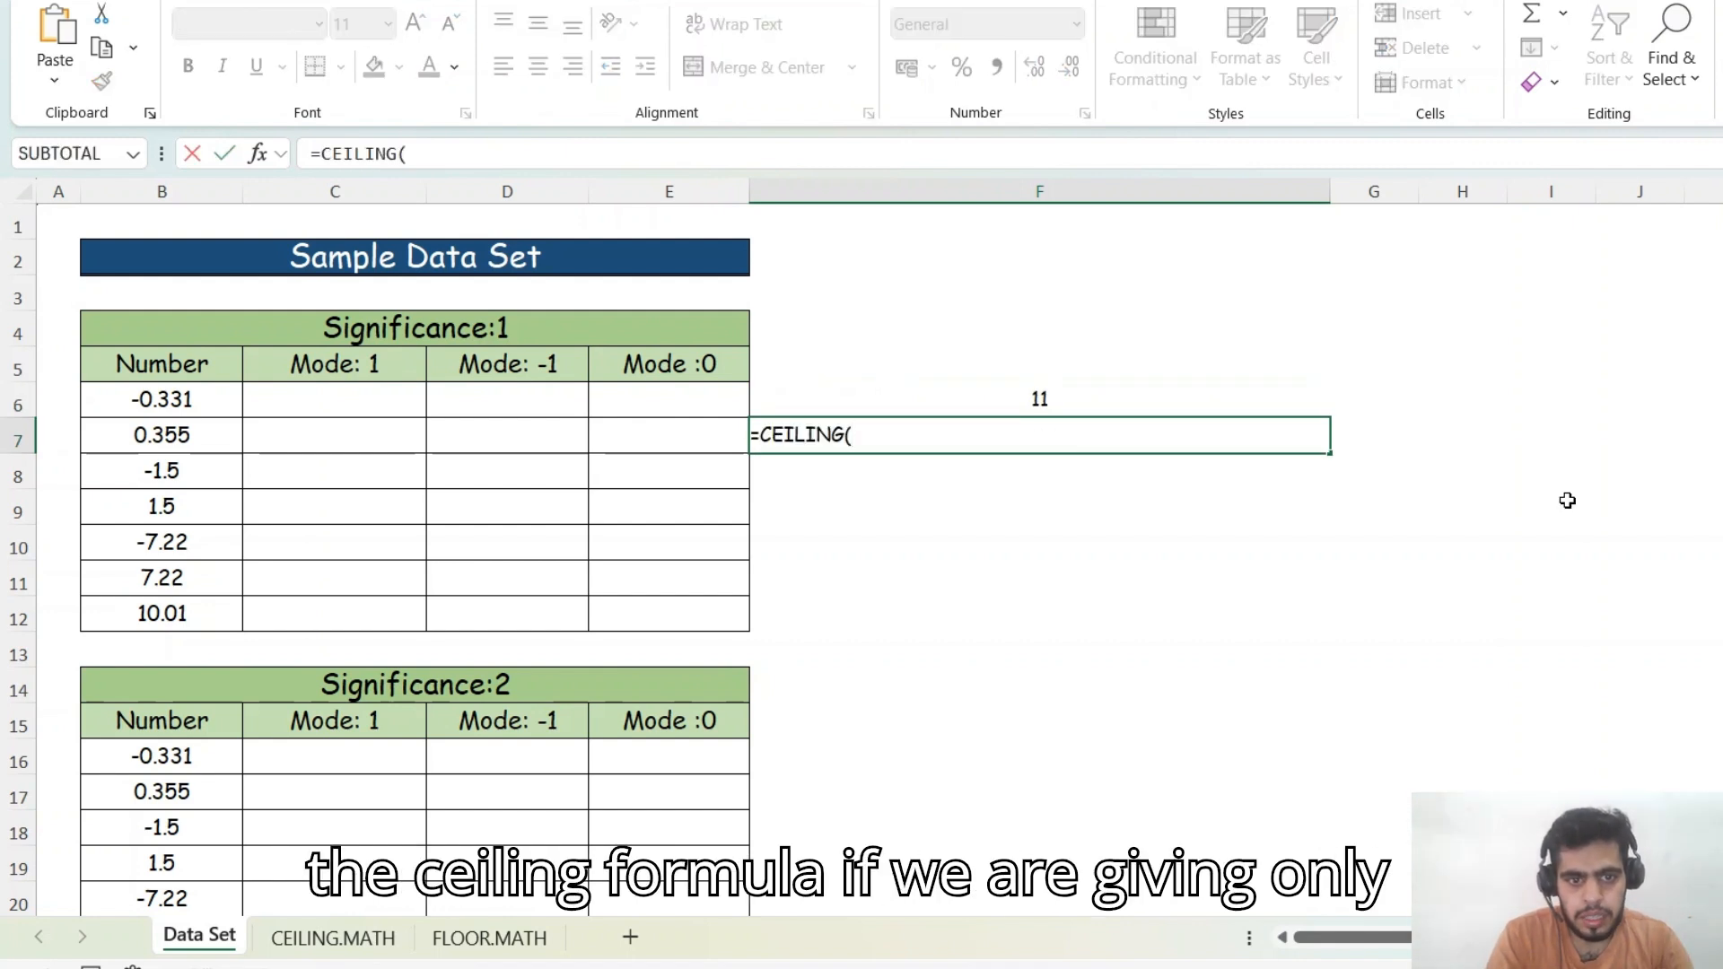
type("11")
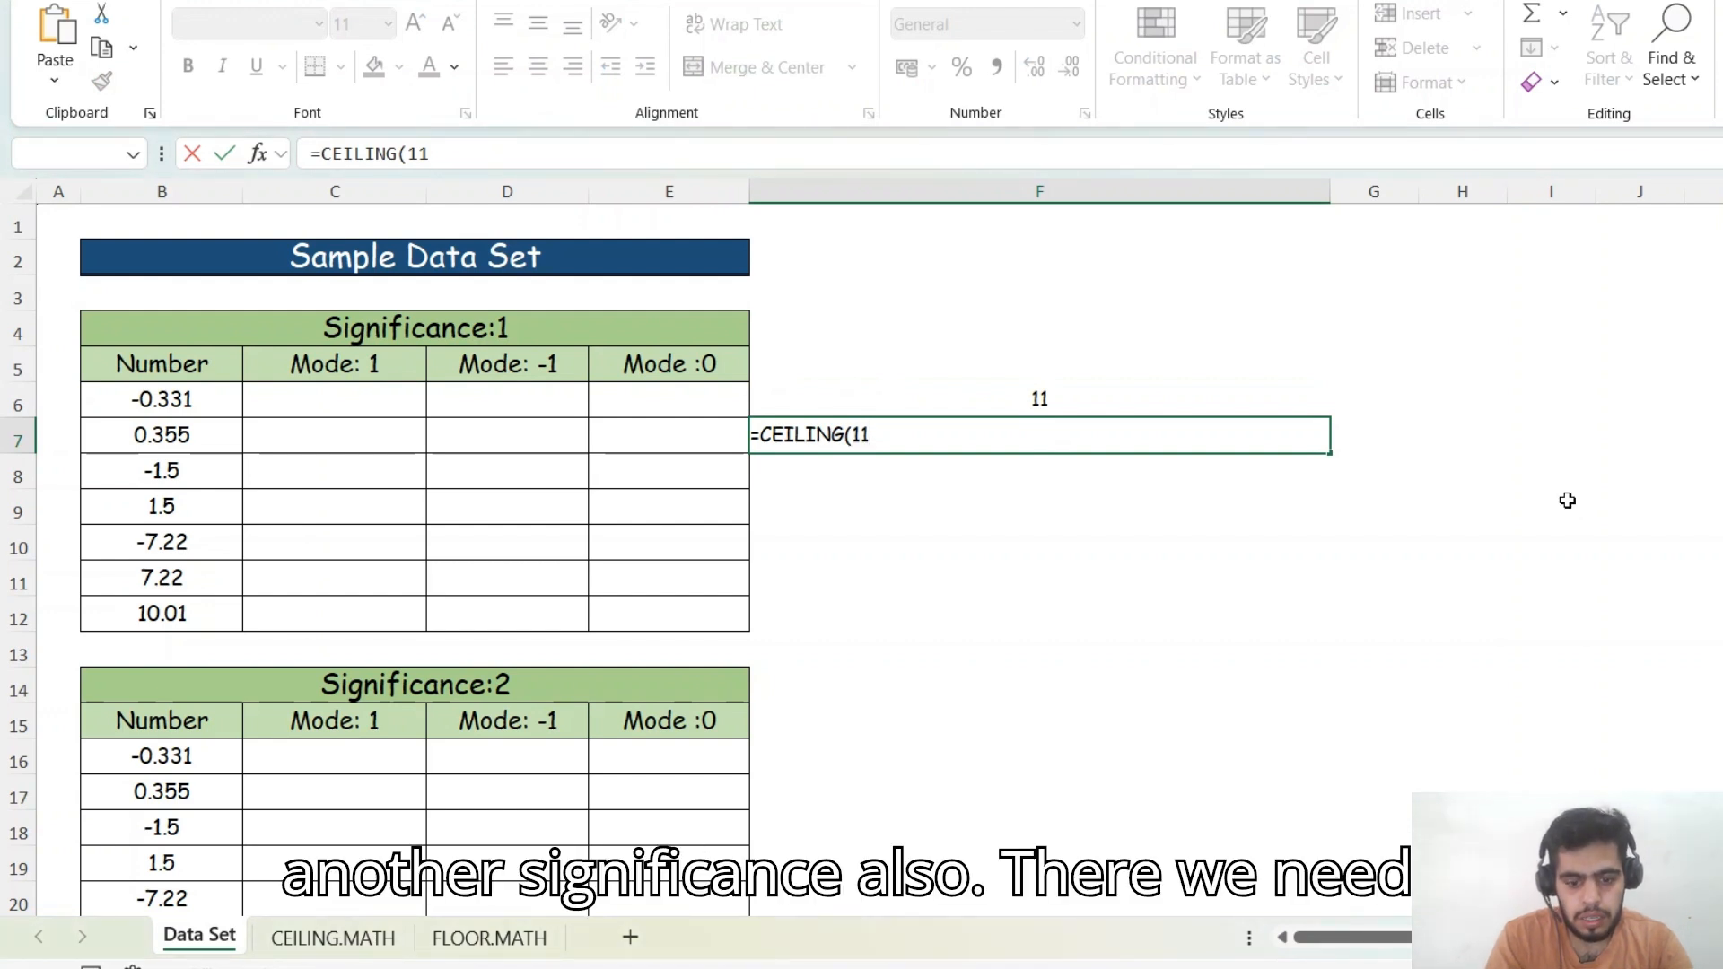
type(",")
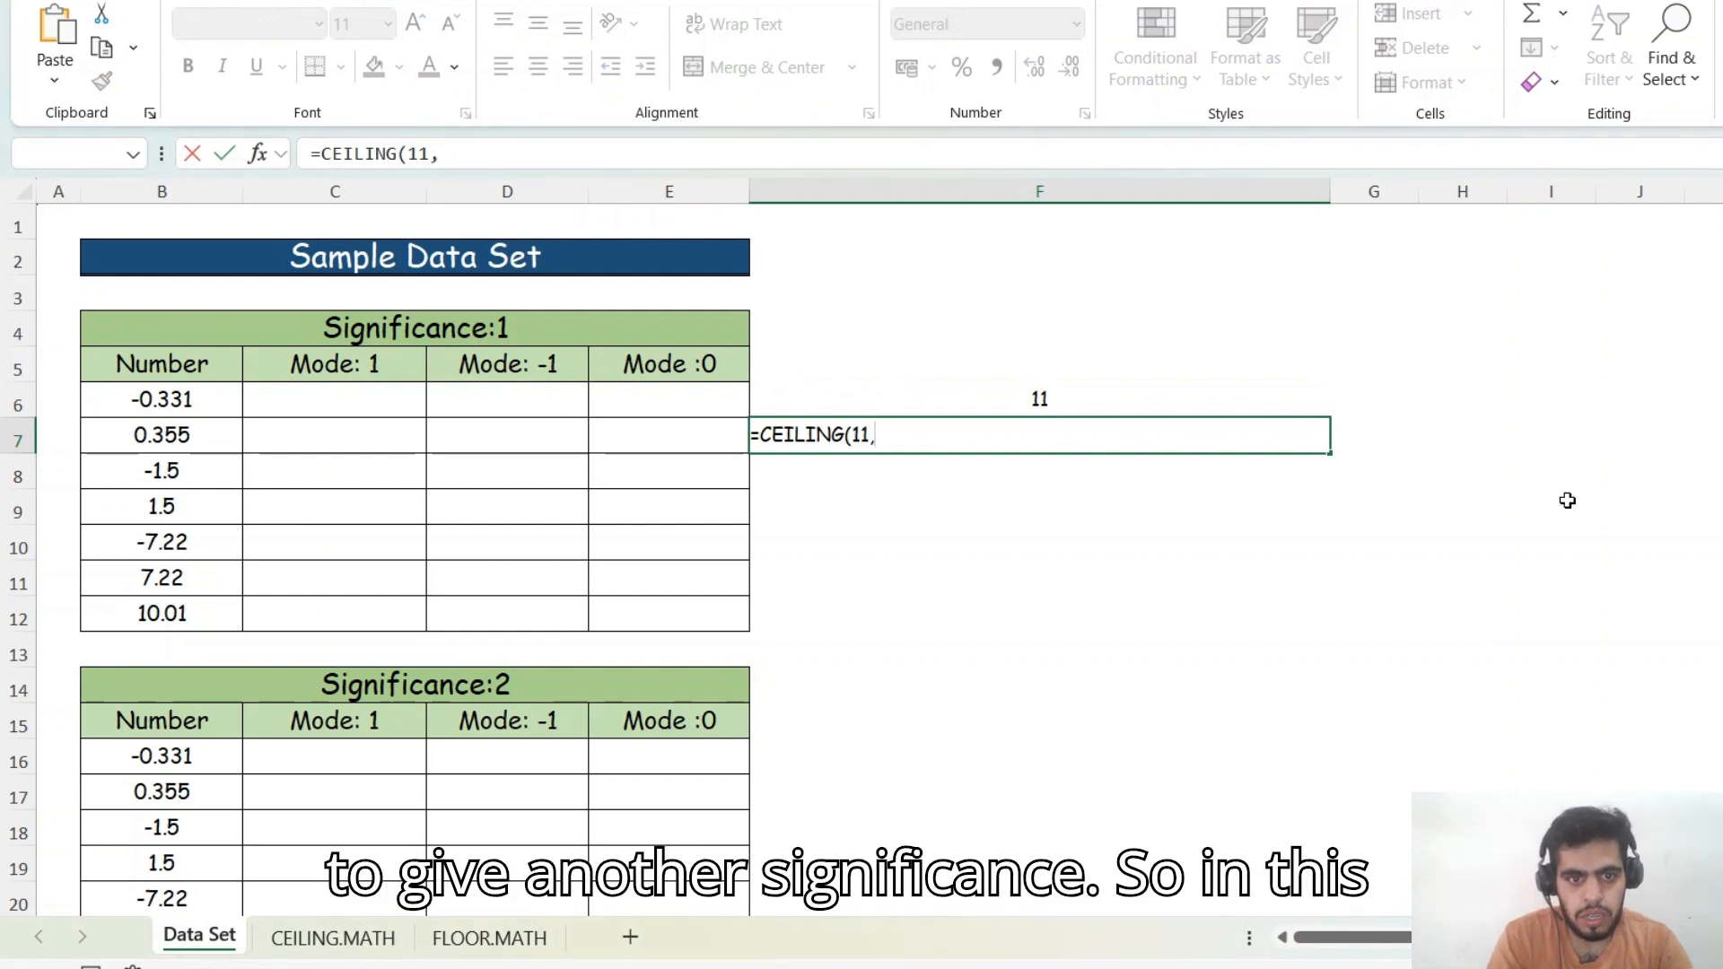
type("2")
key("Return")
- Add a significance of 2 to F6's formula, making it =CEILING.MATH(11,2)
key("Up")
key("Up")
key("F2")
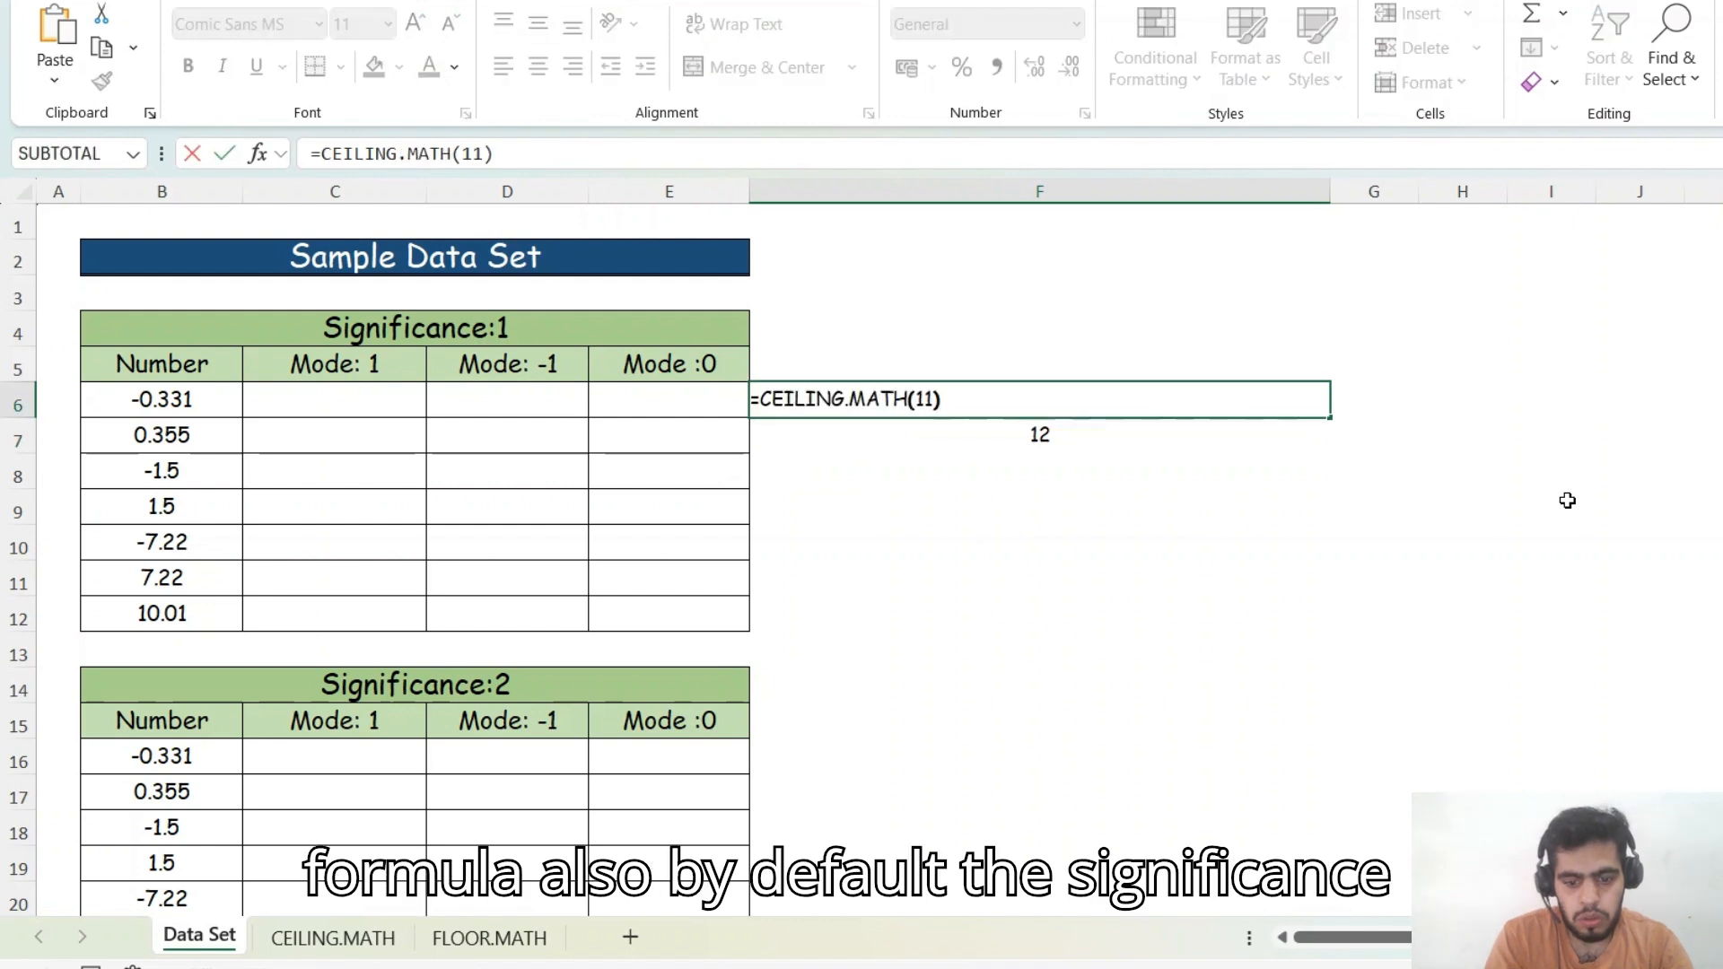
key("Left")
type(",")
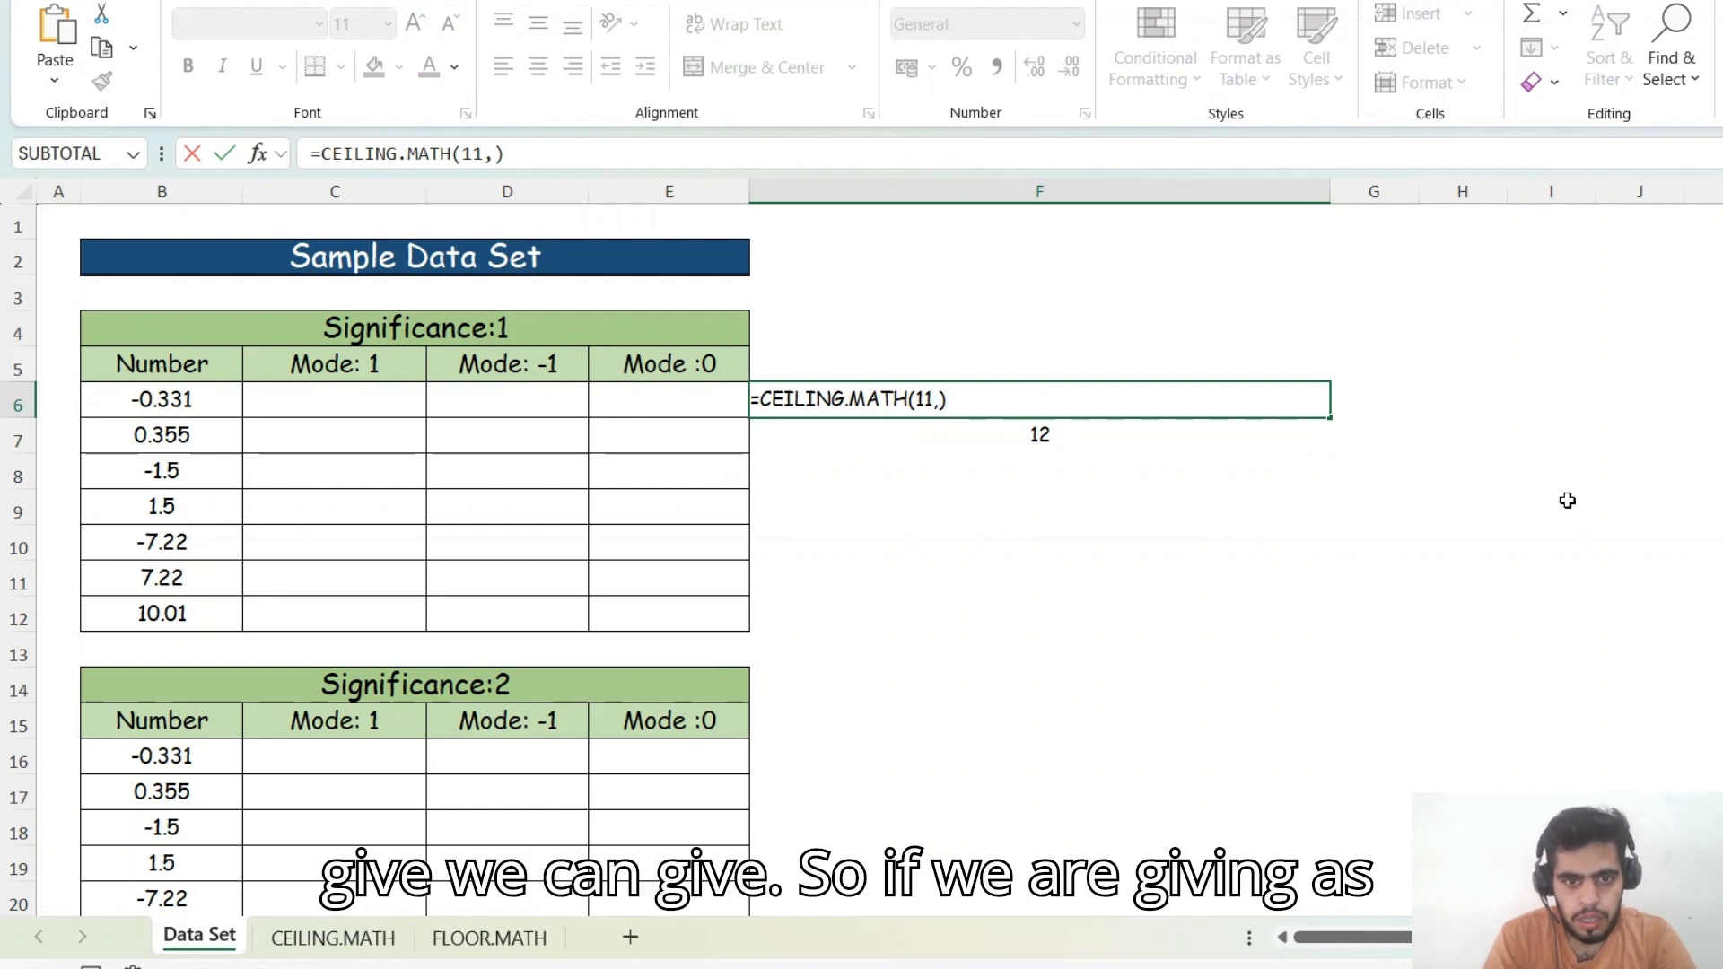
type("2")
key("Return")
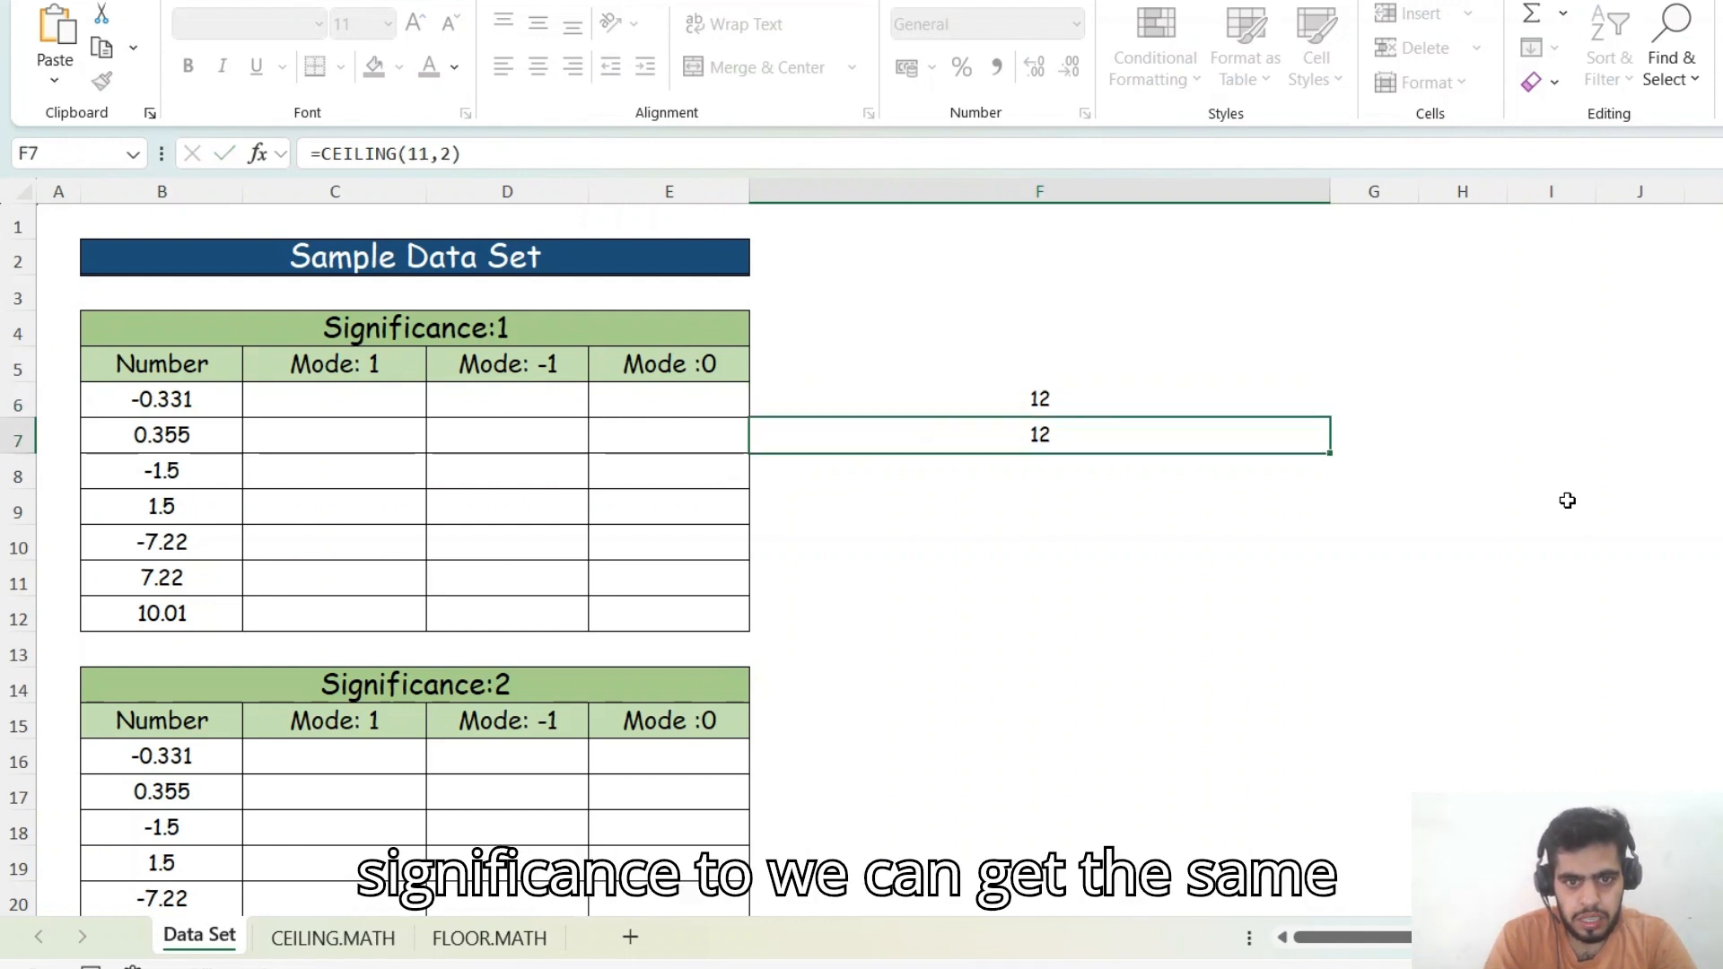
- Make the number in F7's formula negative, giving =CEILING(-11,2)
key("Up")
key("F2")
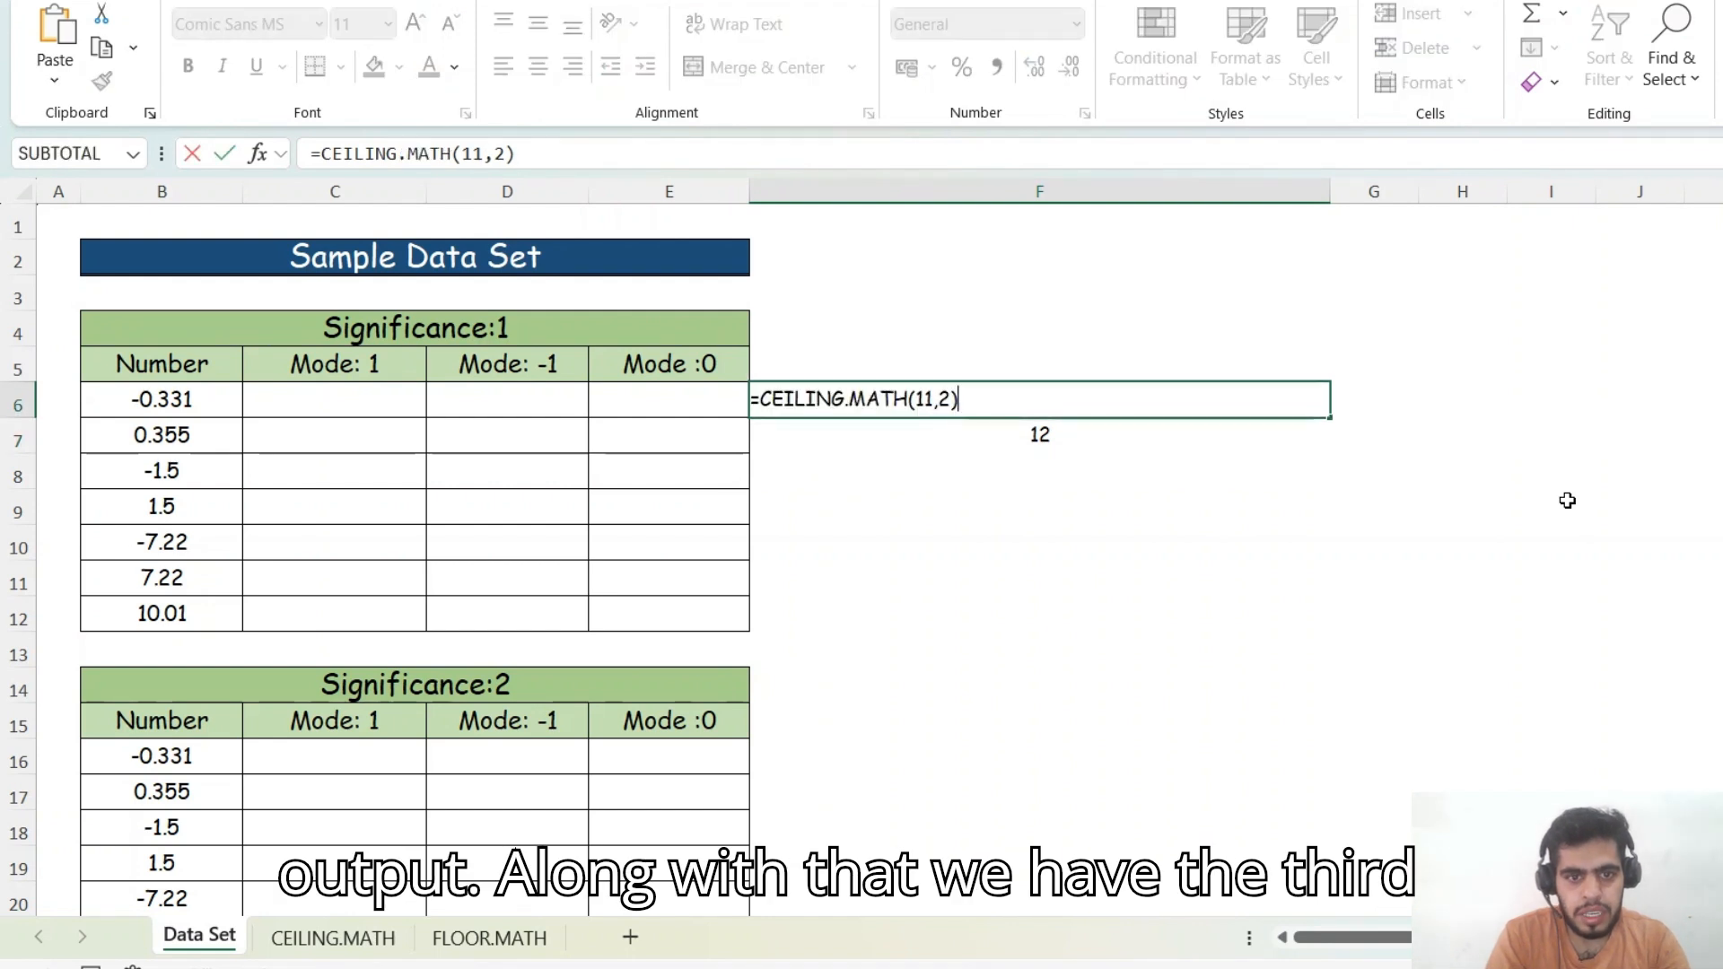
key("Left")
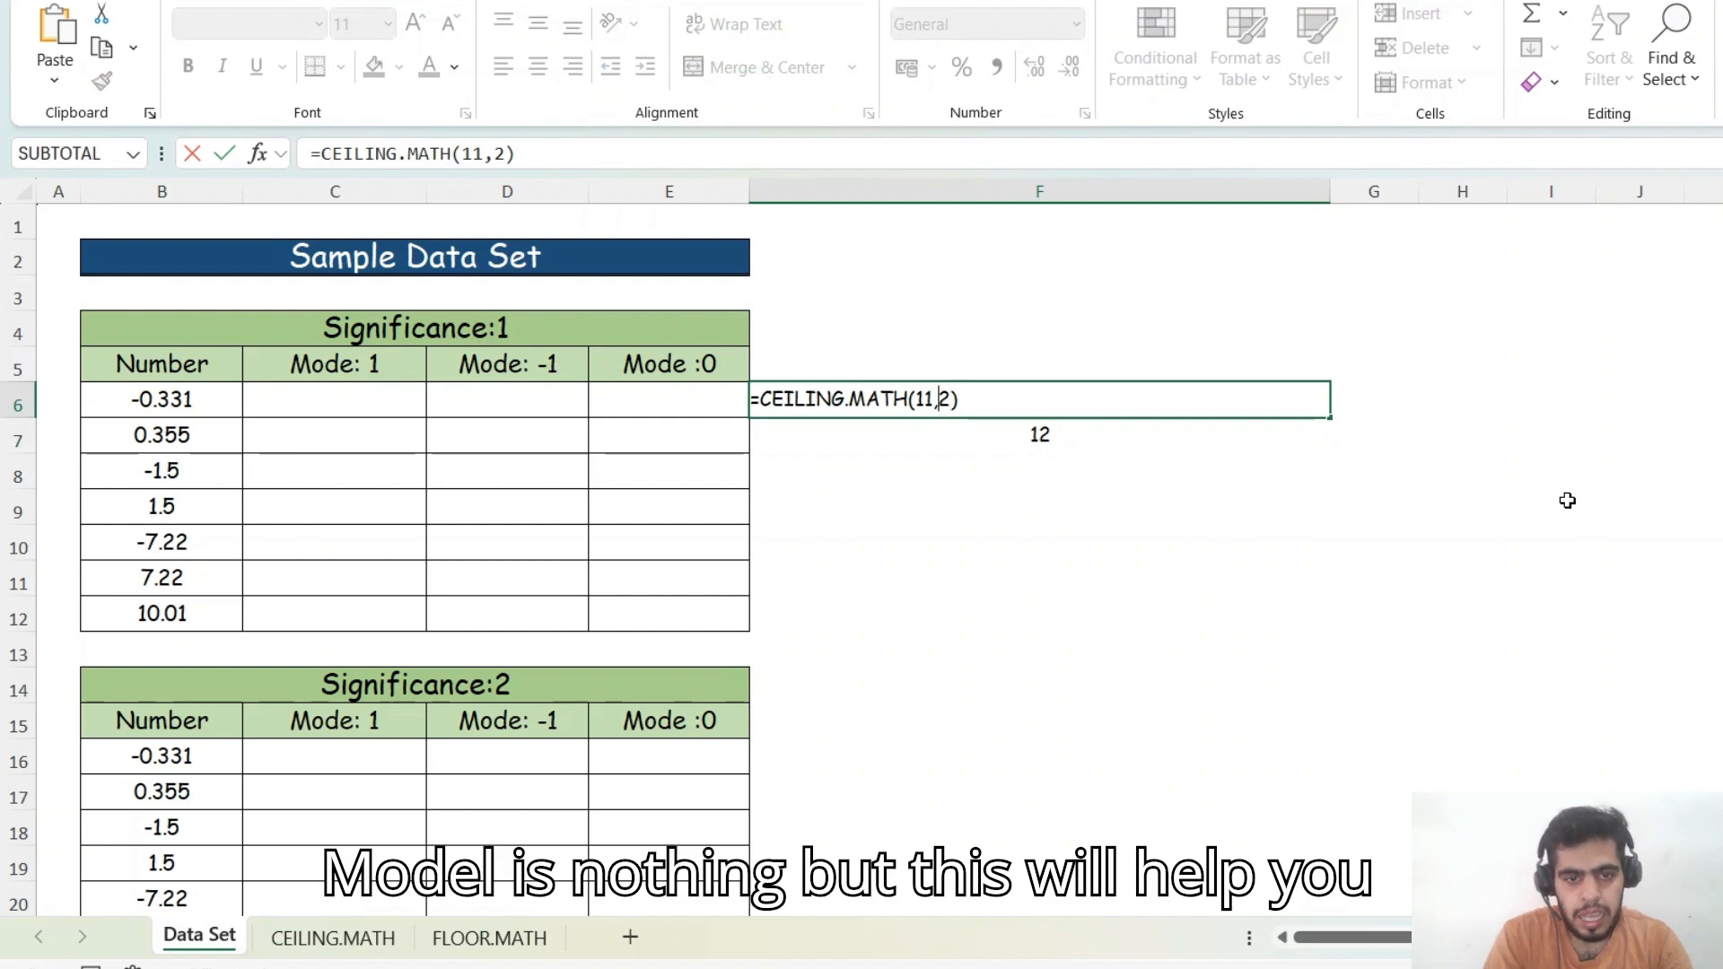
key("Left")
key("Left")
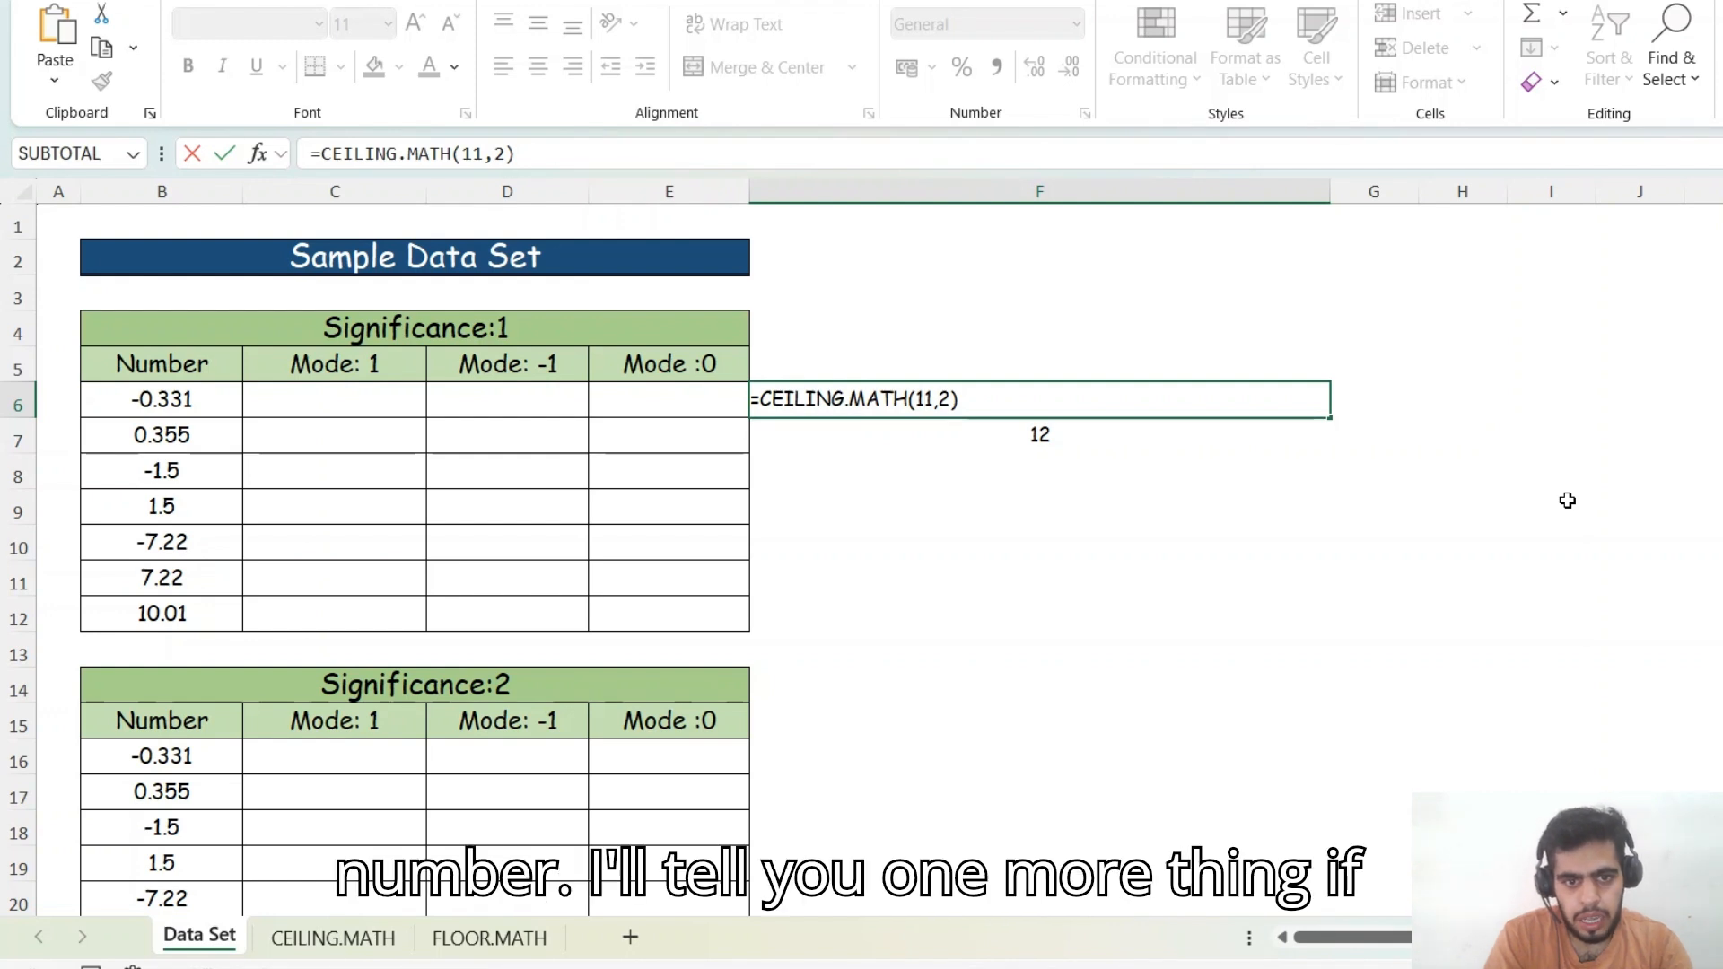
key("Return")
key("F2")
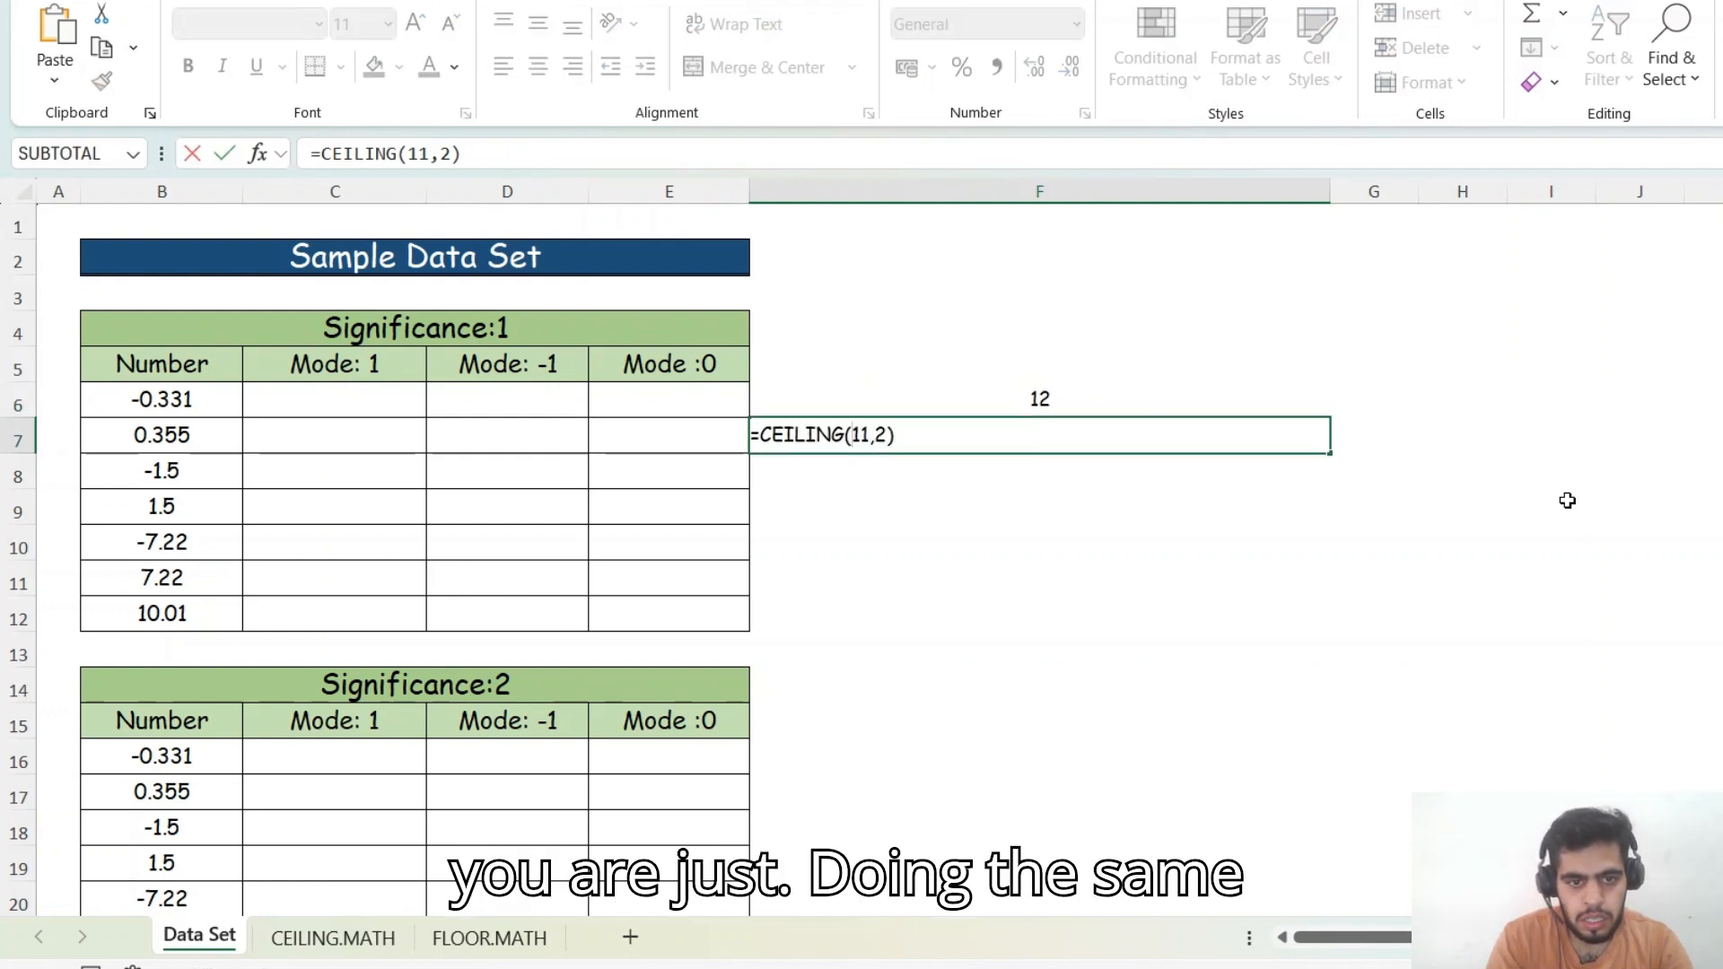
type("-")
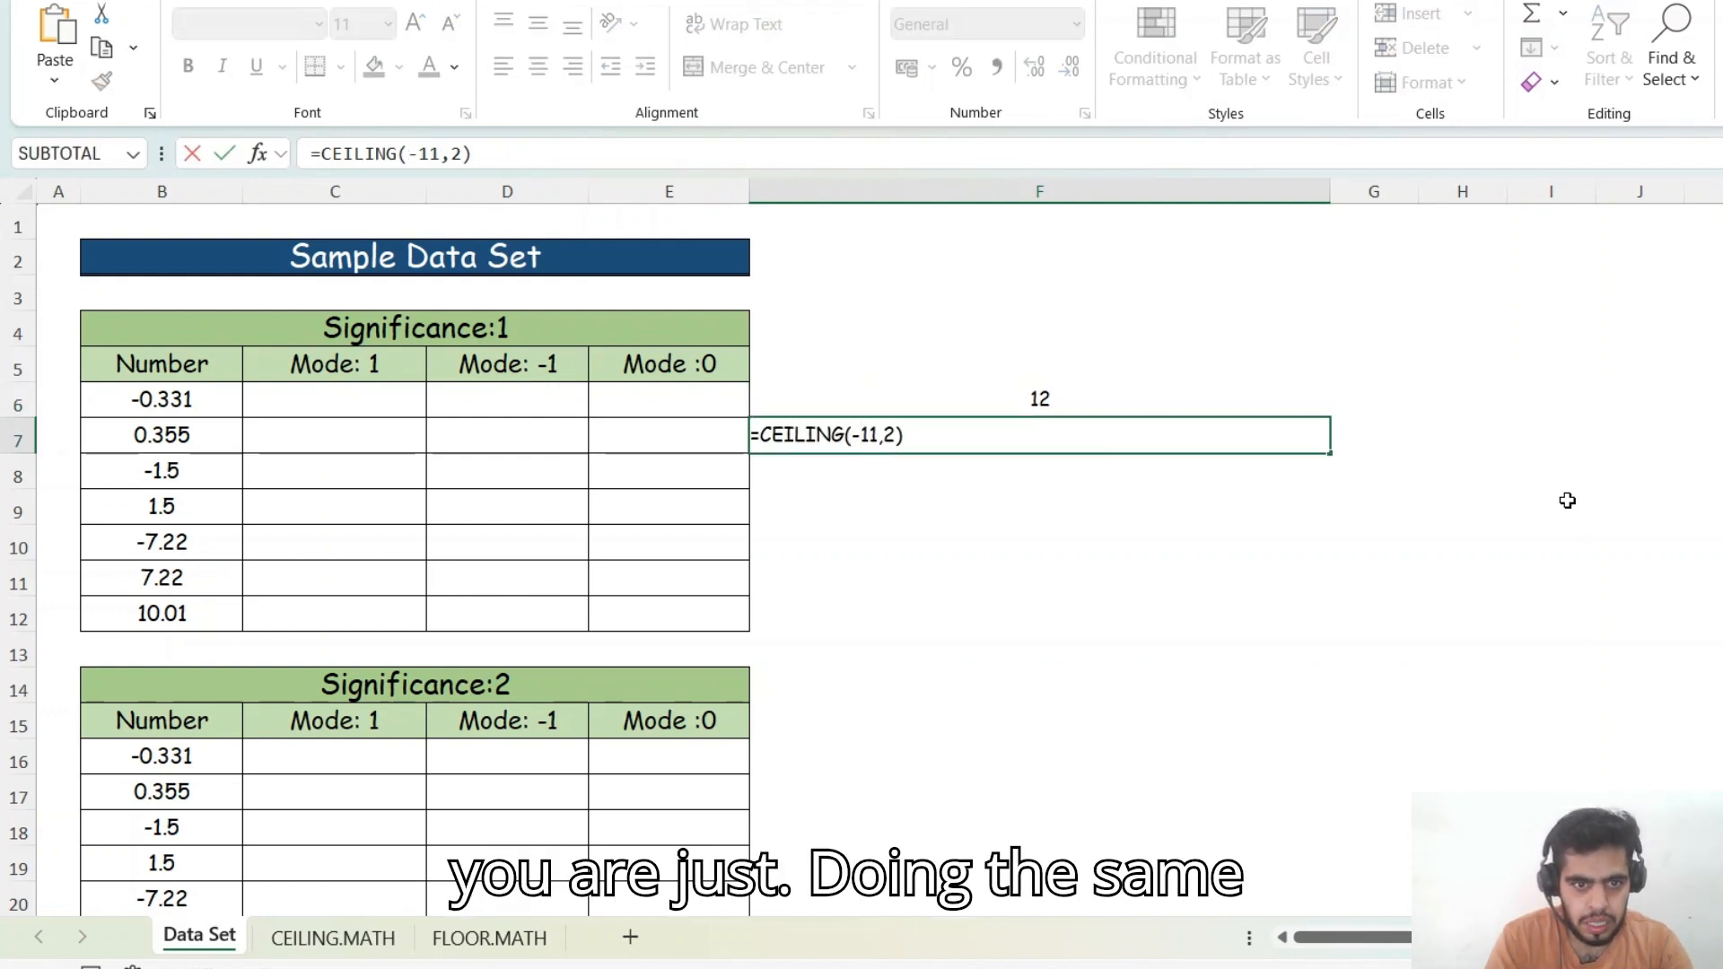
key("ctrl+Return")
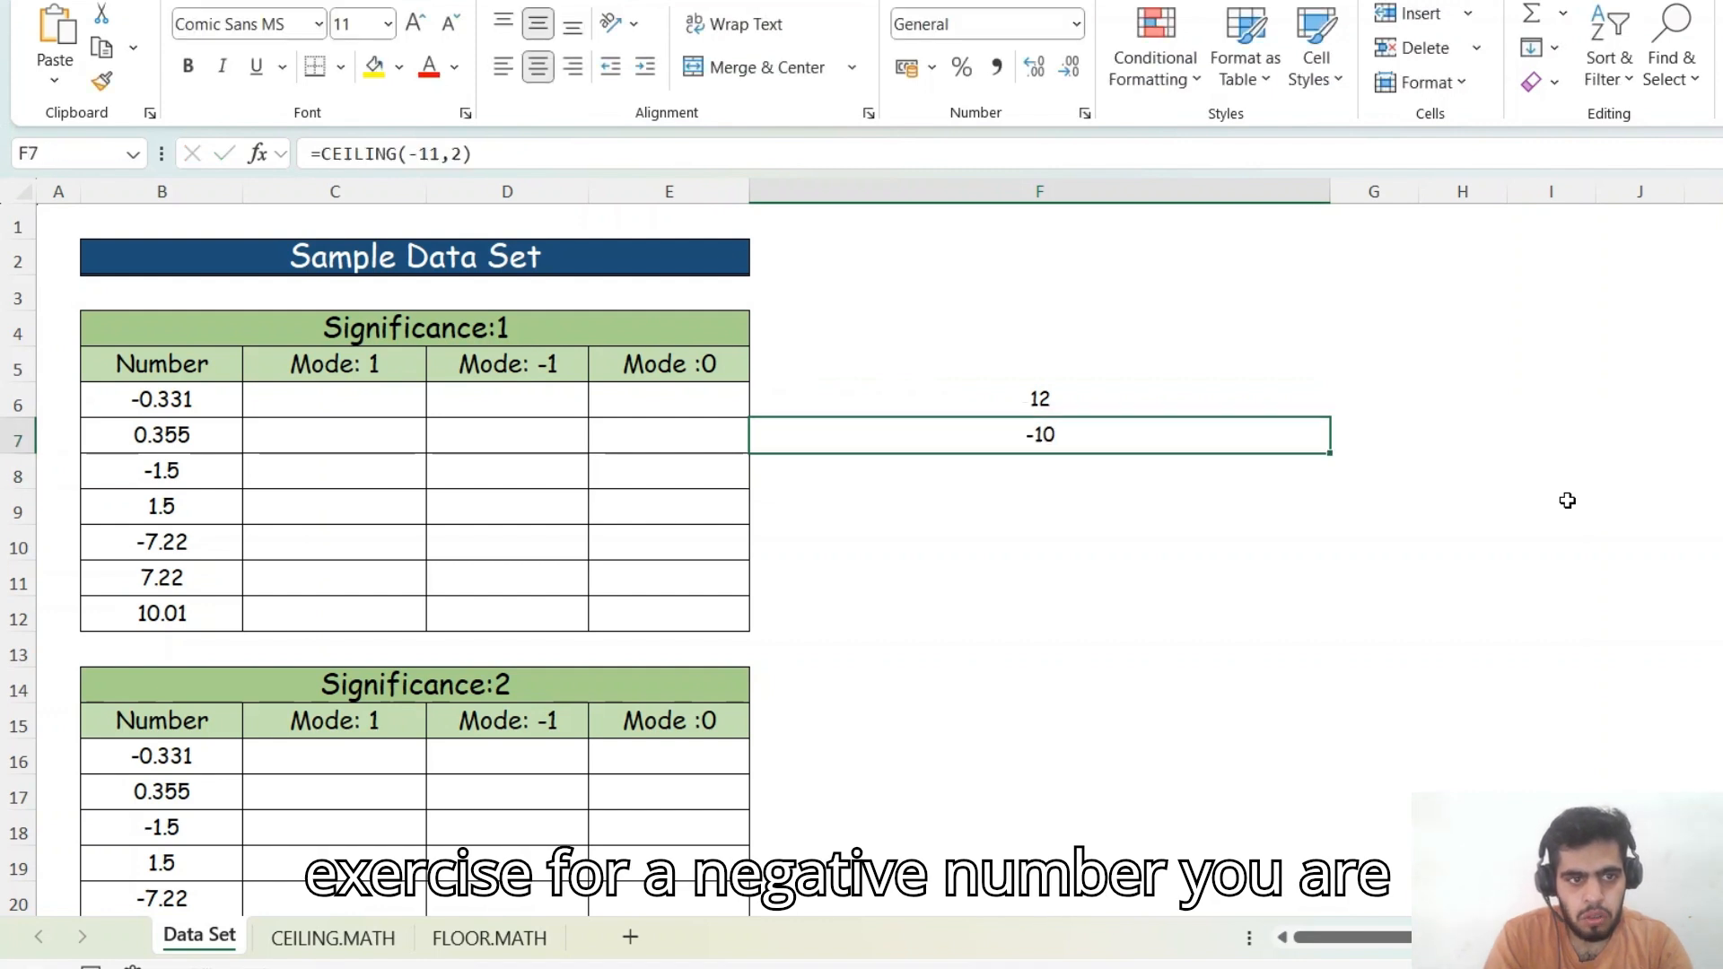
- Make the number in F6's formula negative, giving =CEILING.MATH(-11,2)
key("Up")
key("Down")
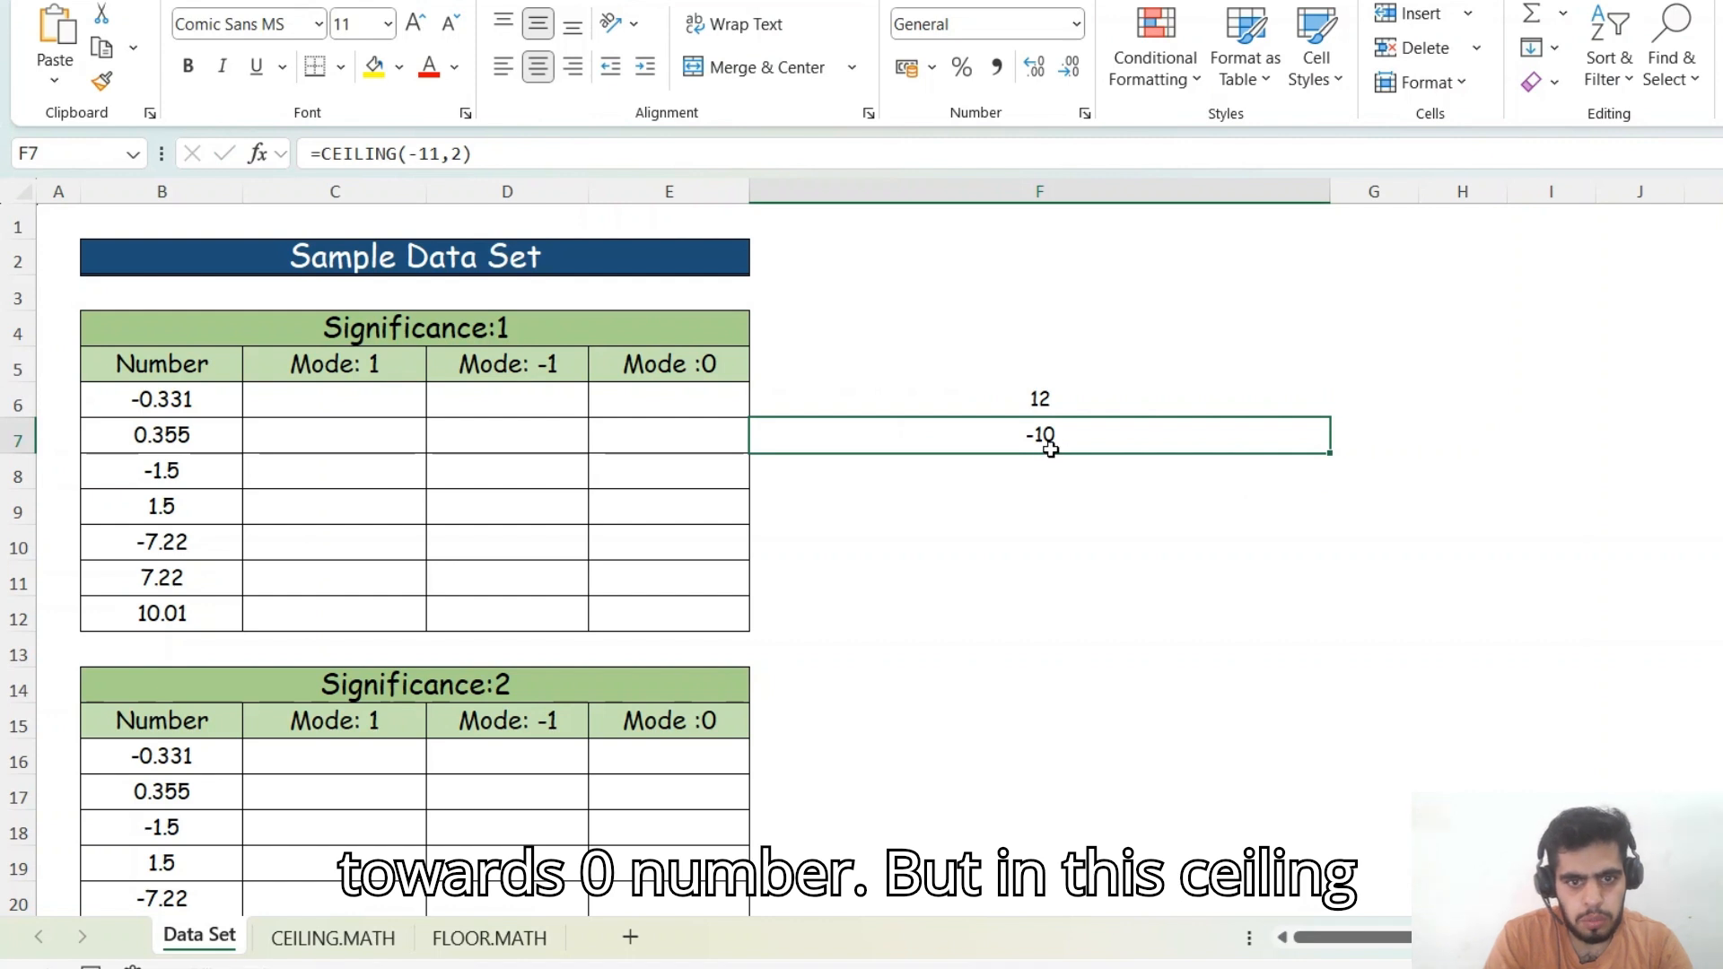
key("Up")
key("F2")
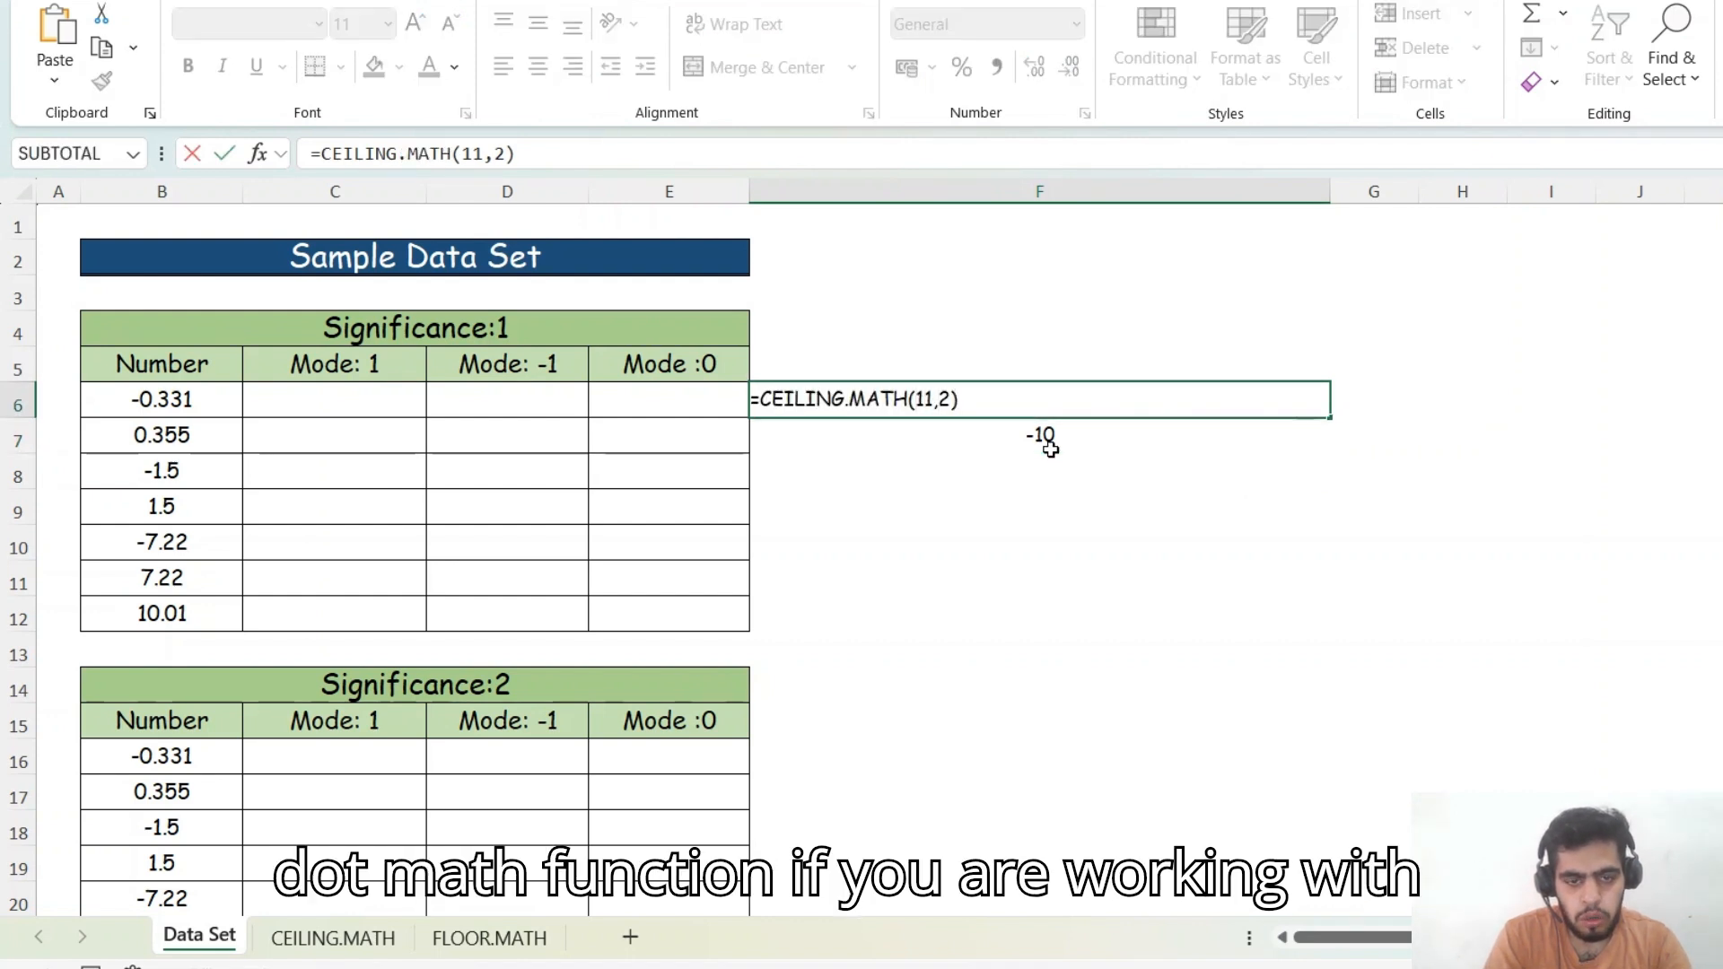
type("-")
key("Return")
key("Up")
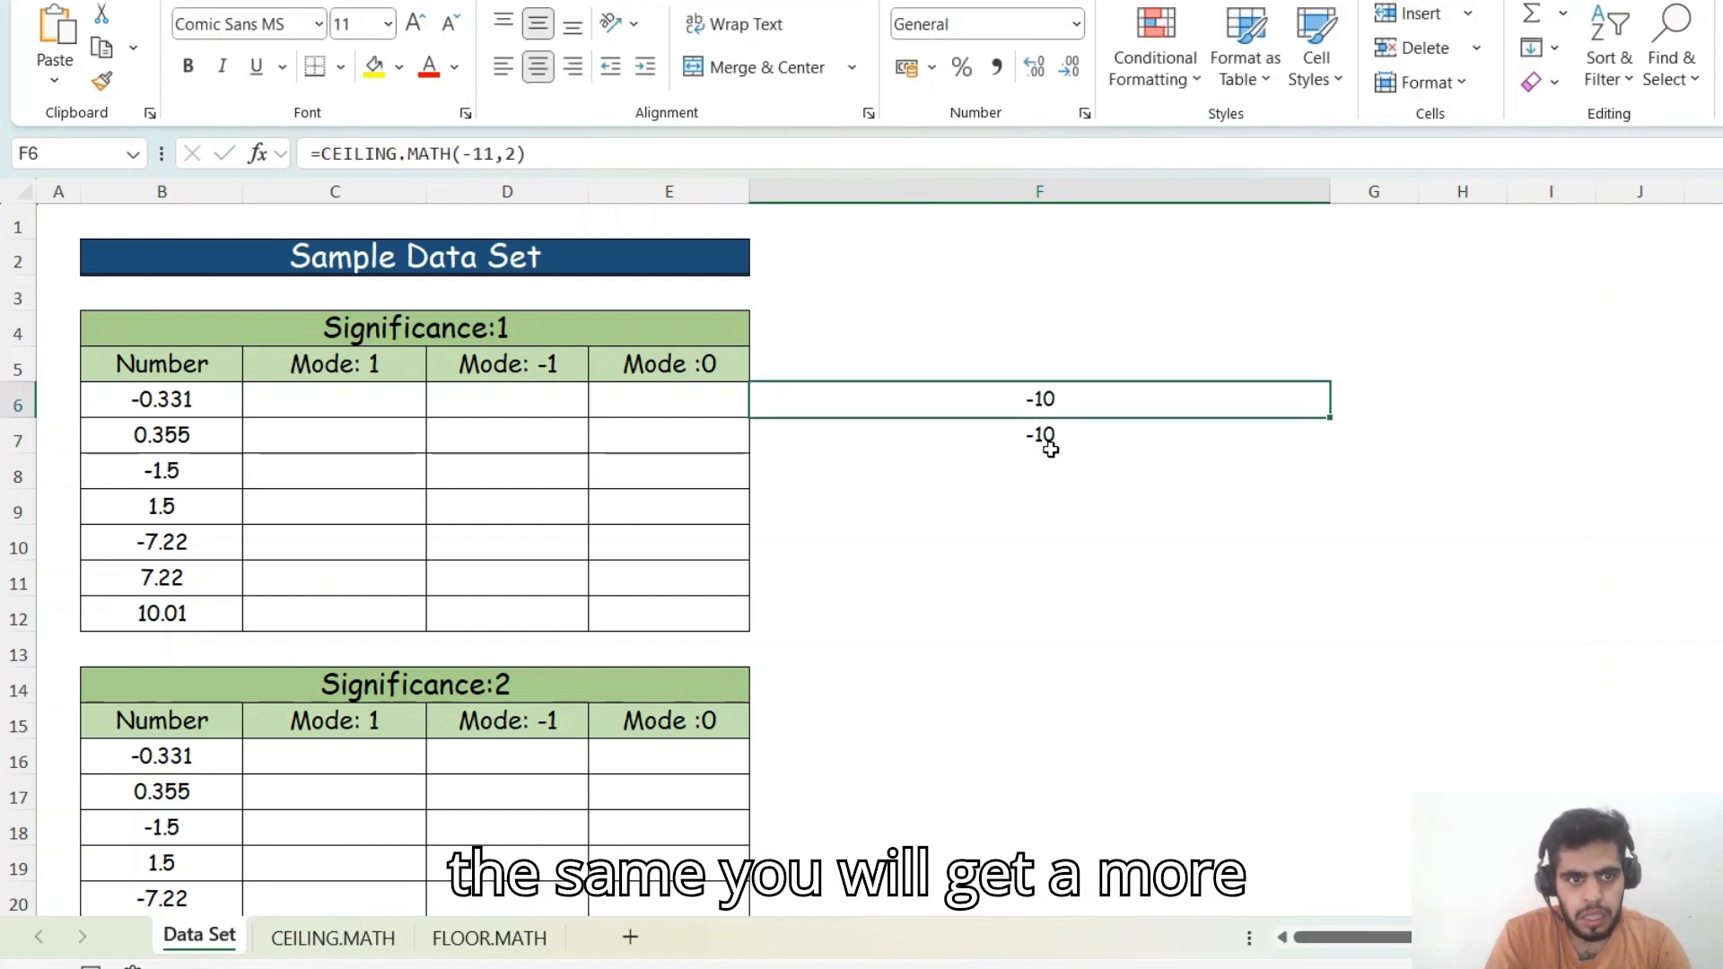
- Add a mode argument of 1 to F6's formula: =CEILING.MATH(-11,2,1)
key("F2")
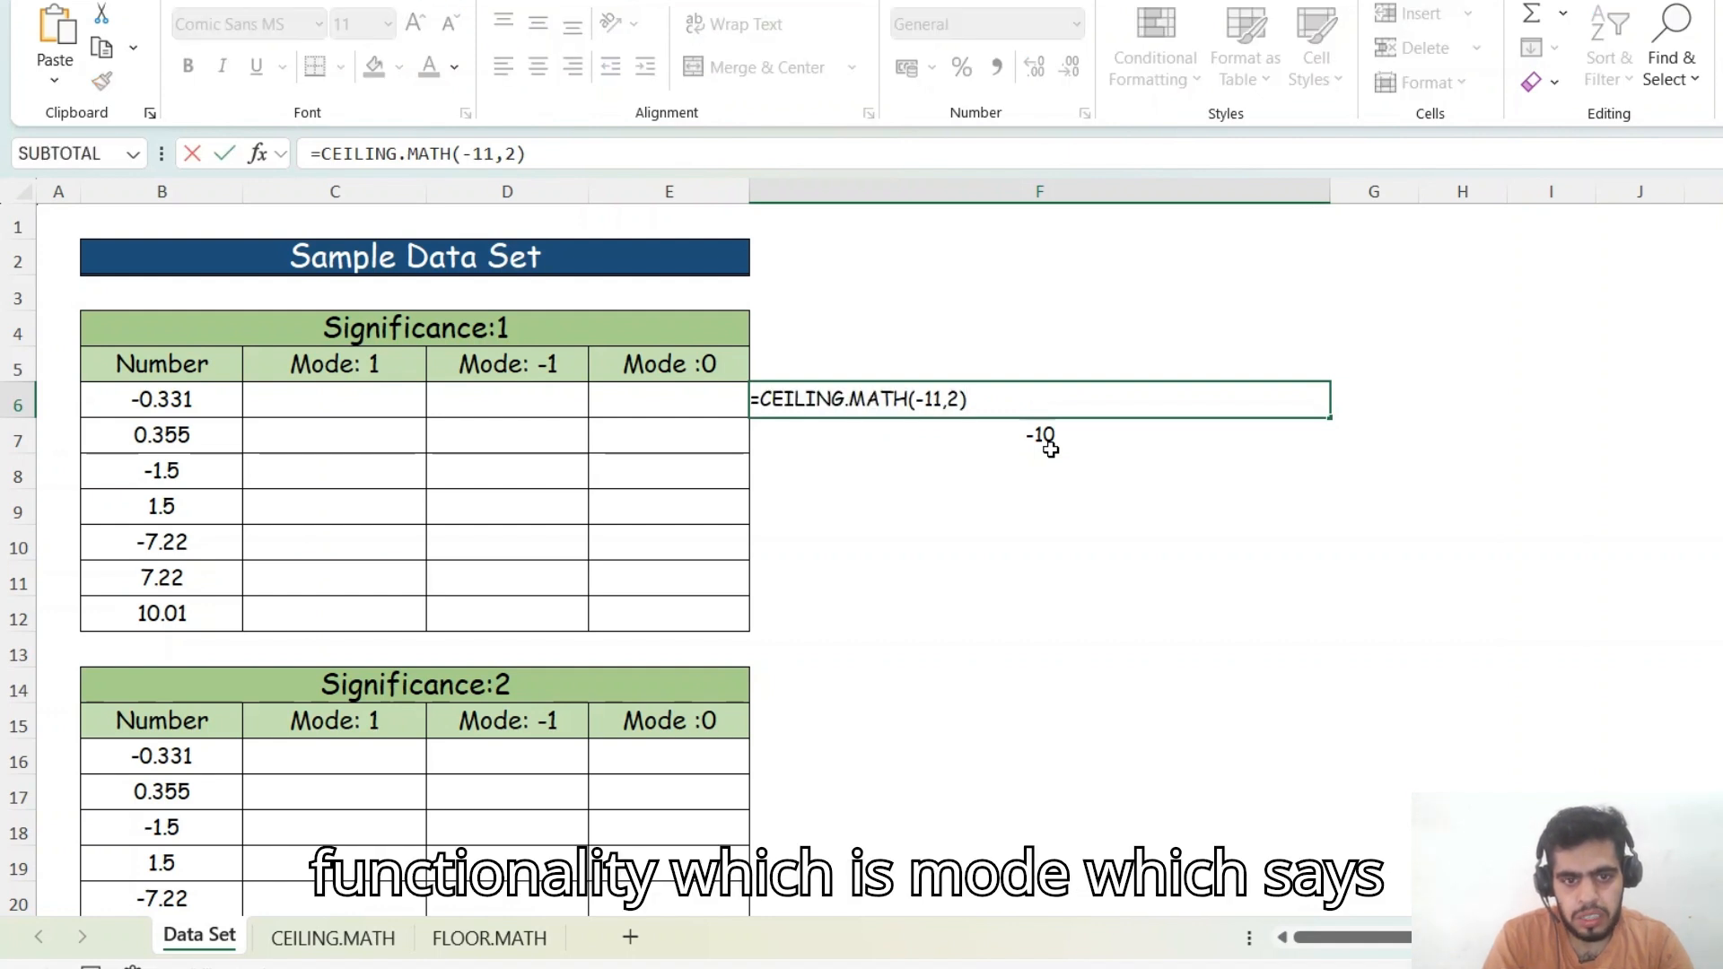
key("Left")
type(",")
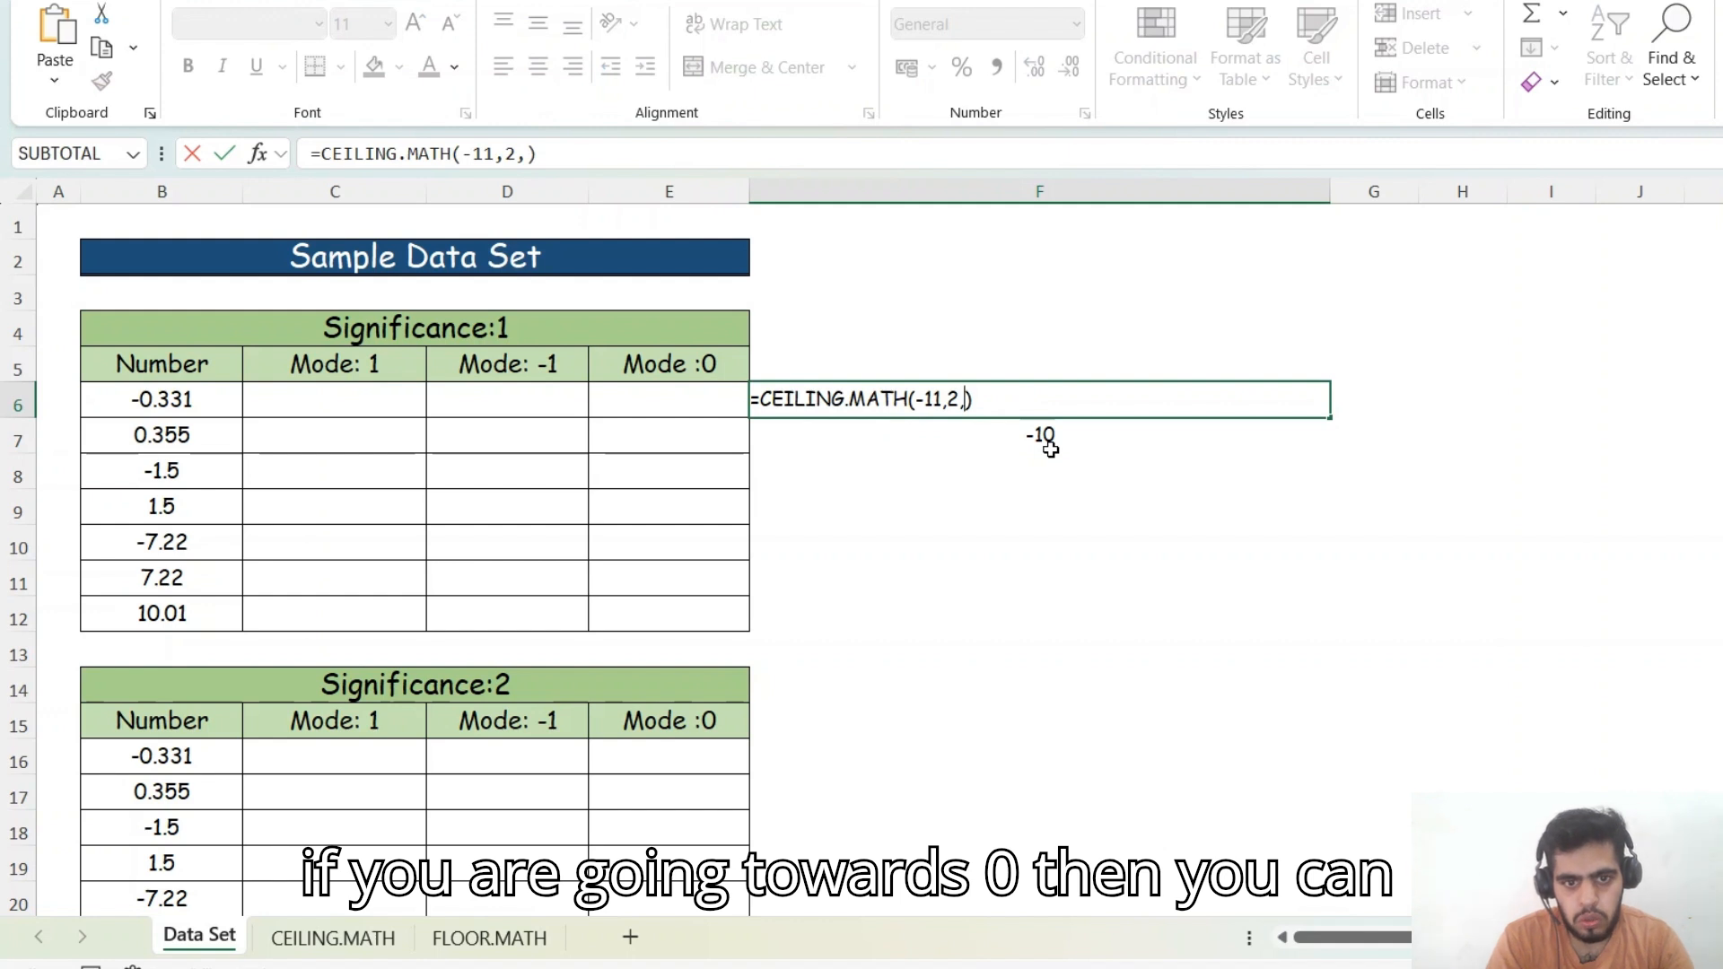
type("1")
key("Return")
key("Up")
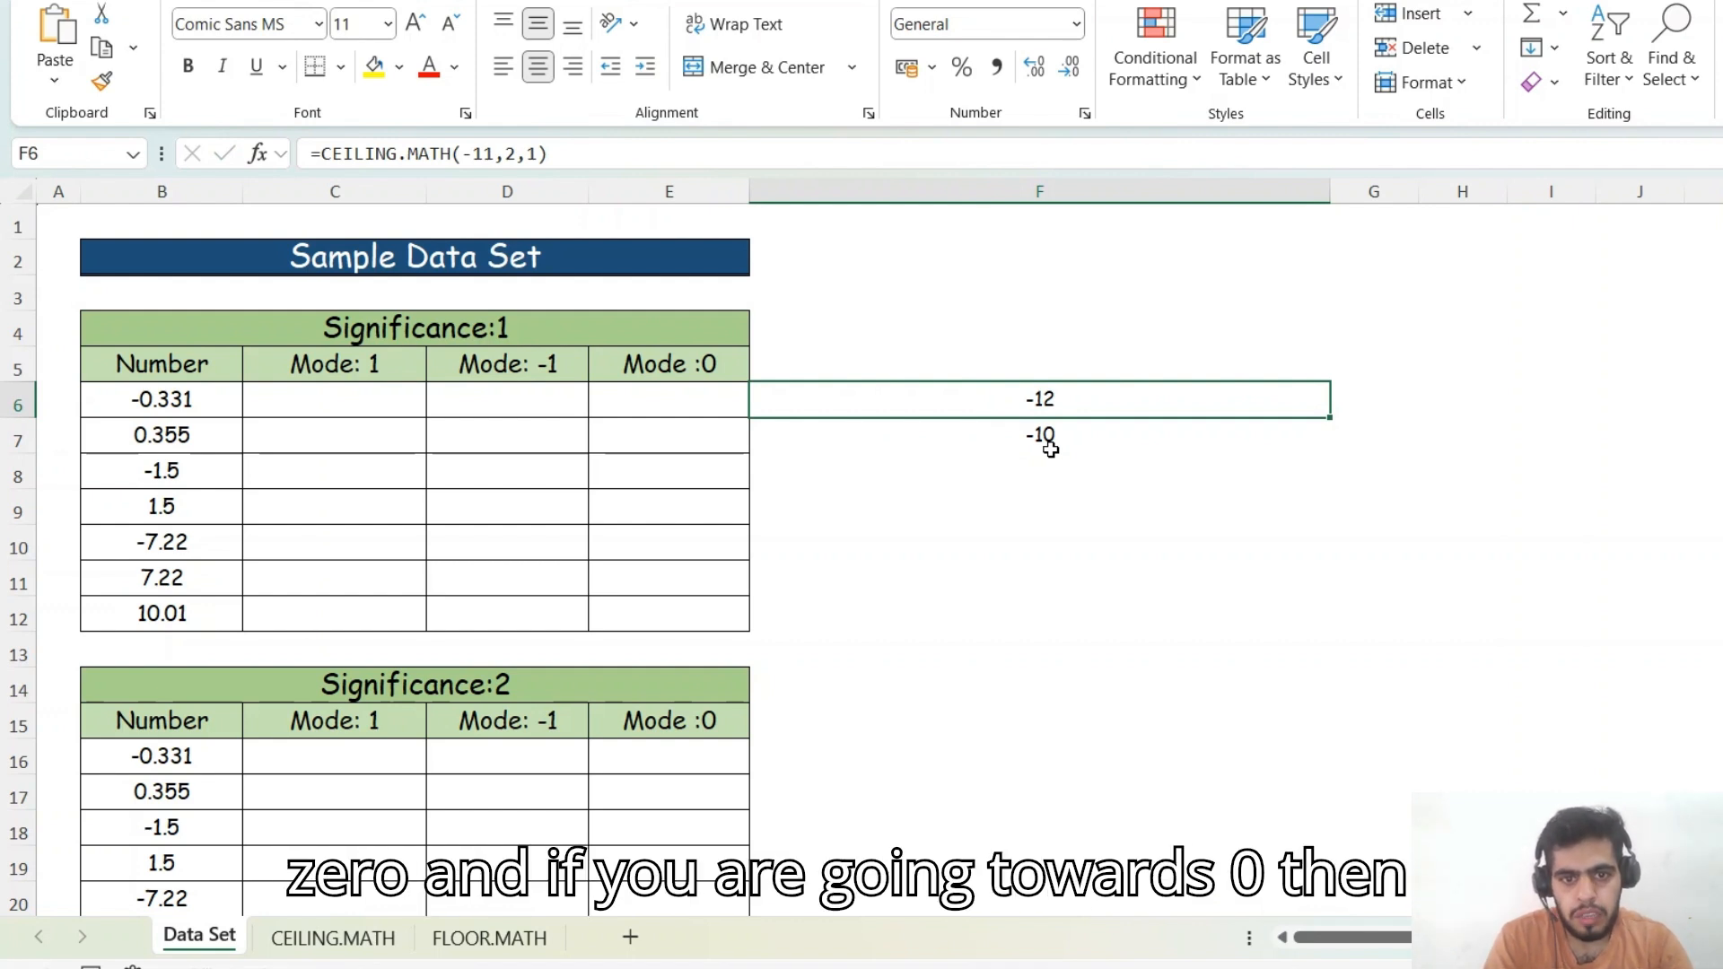
- Change the mode argument in F6's formula to 0, giving =CEILING.MATH(-11,2,0)
key("F2")
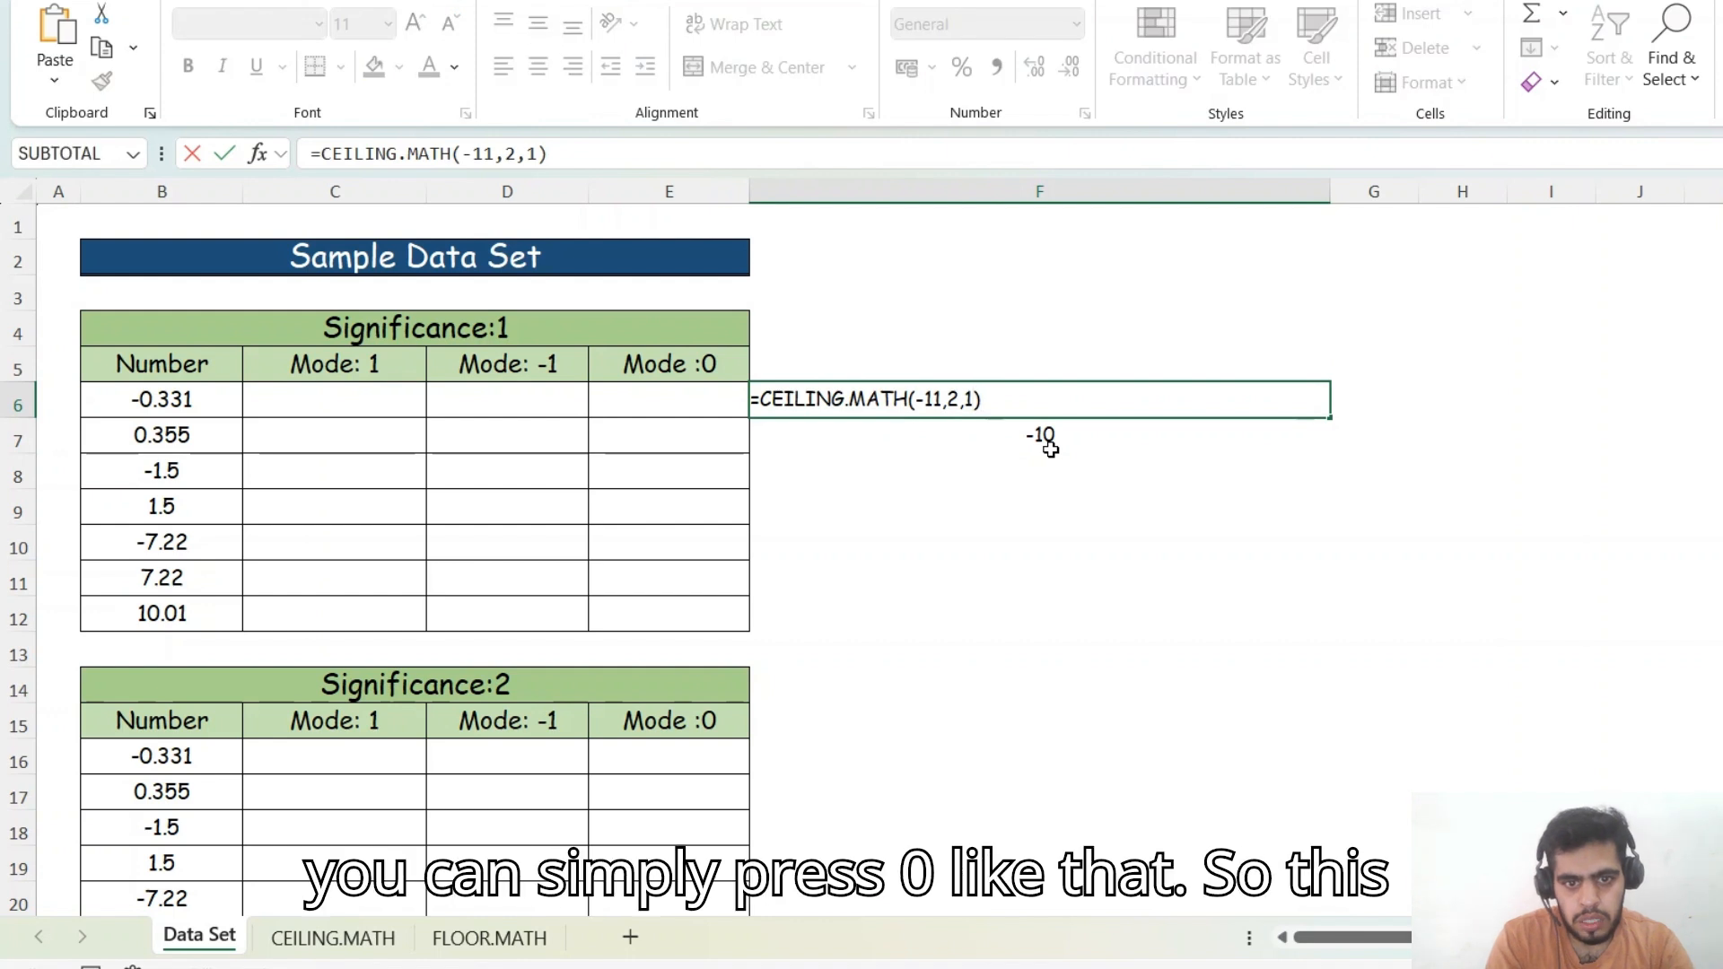
key("Left")
key("BackSpace")
type("0")
key("Return")
key("Up")
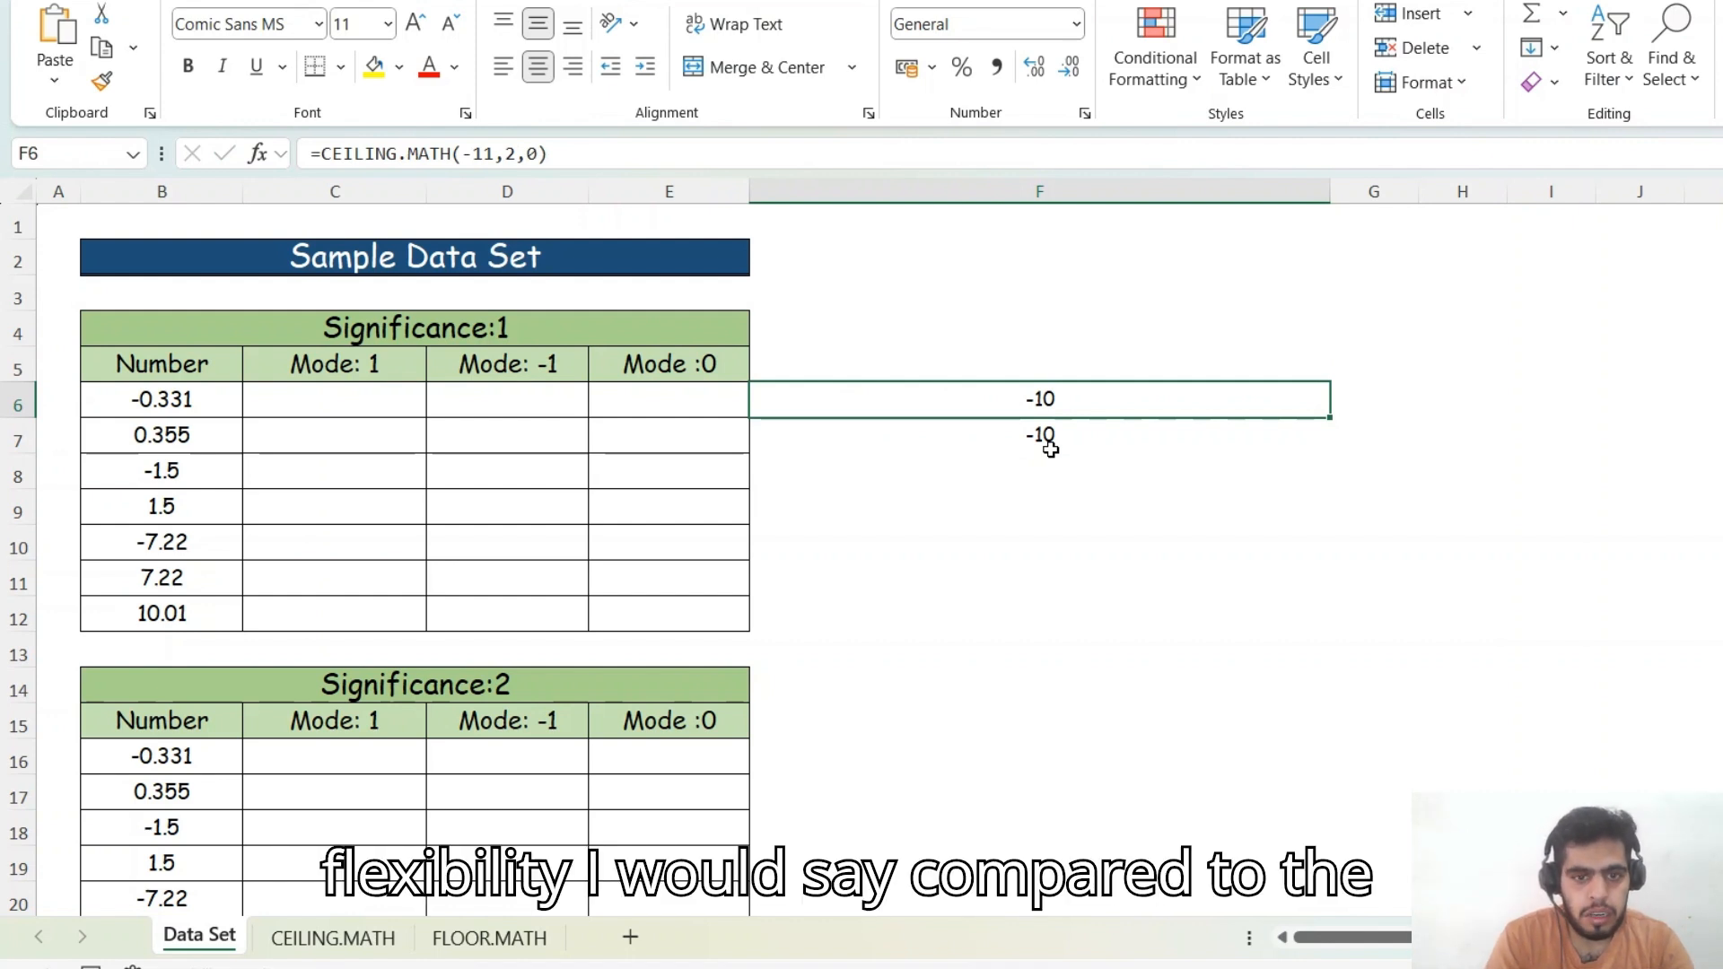
- Browse the cells of the Significance:1 and Significance:2 tables
key("Down")
key("Left")
key("Left")
key("Left")
key("Left")
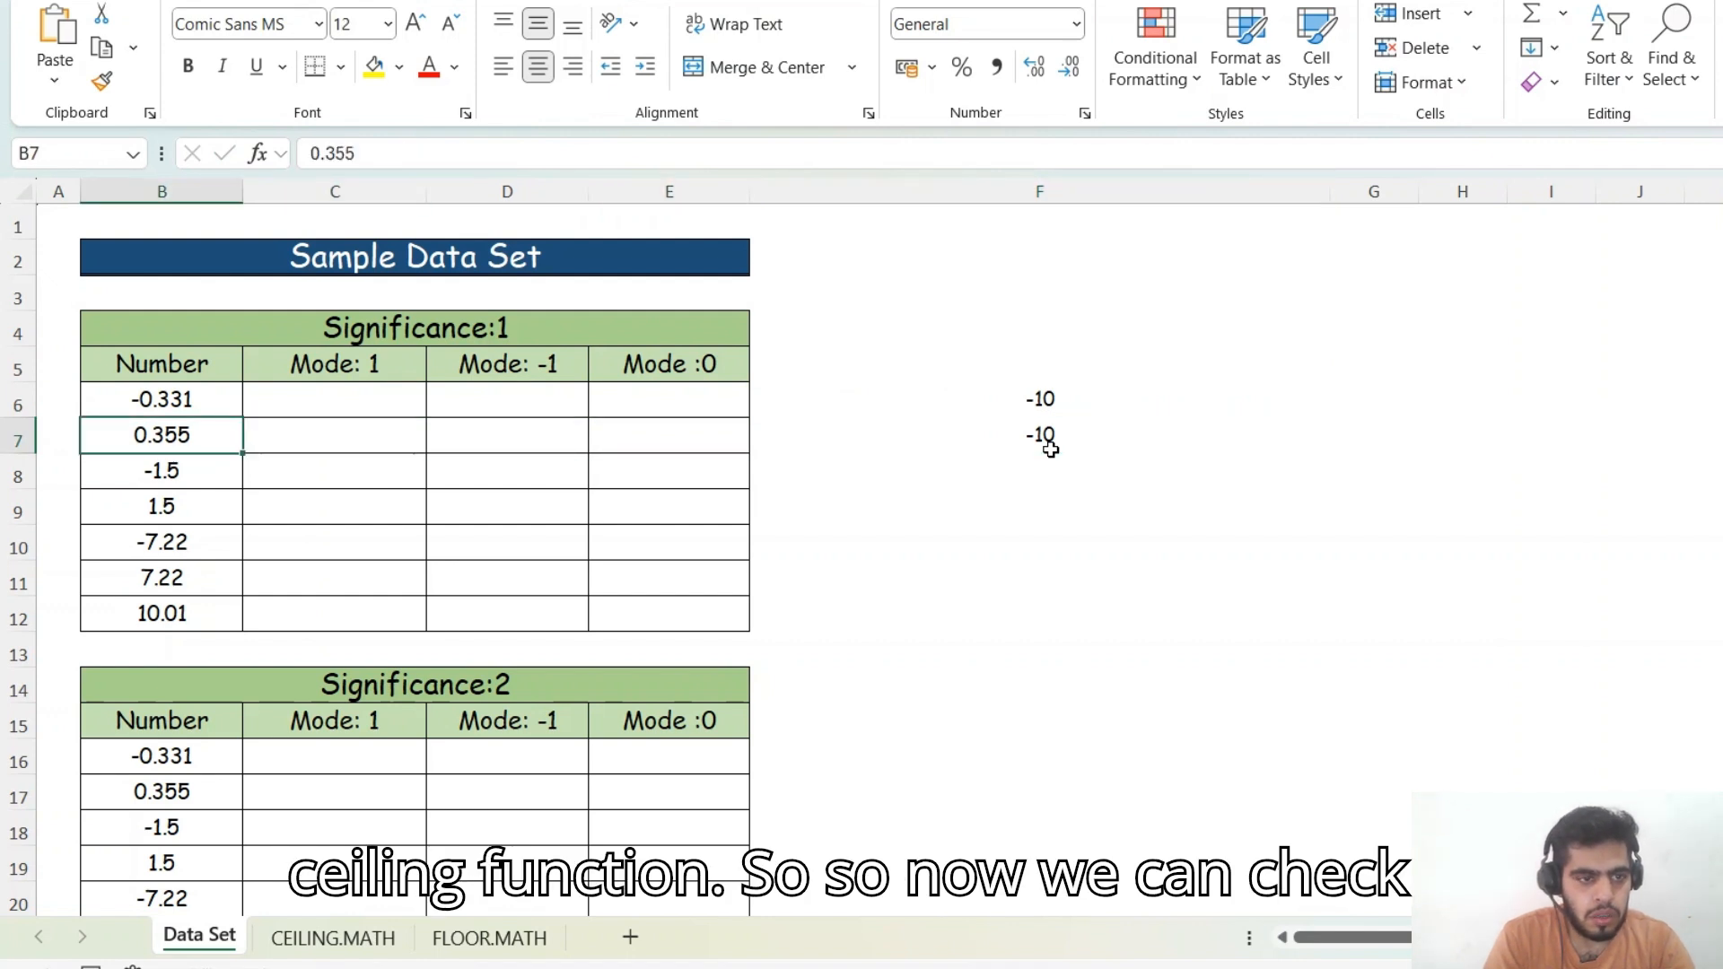
key("Right")
key("Right")
key("Left")
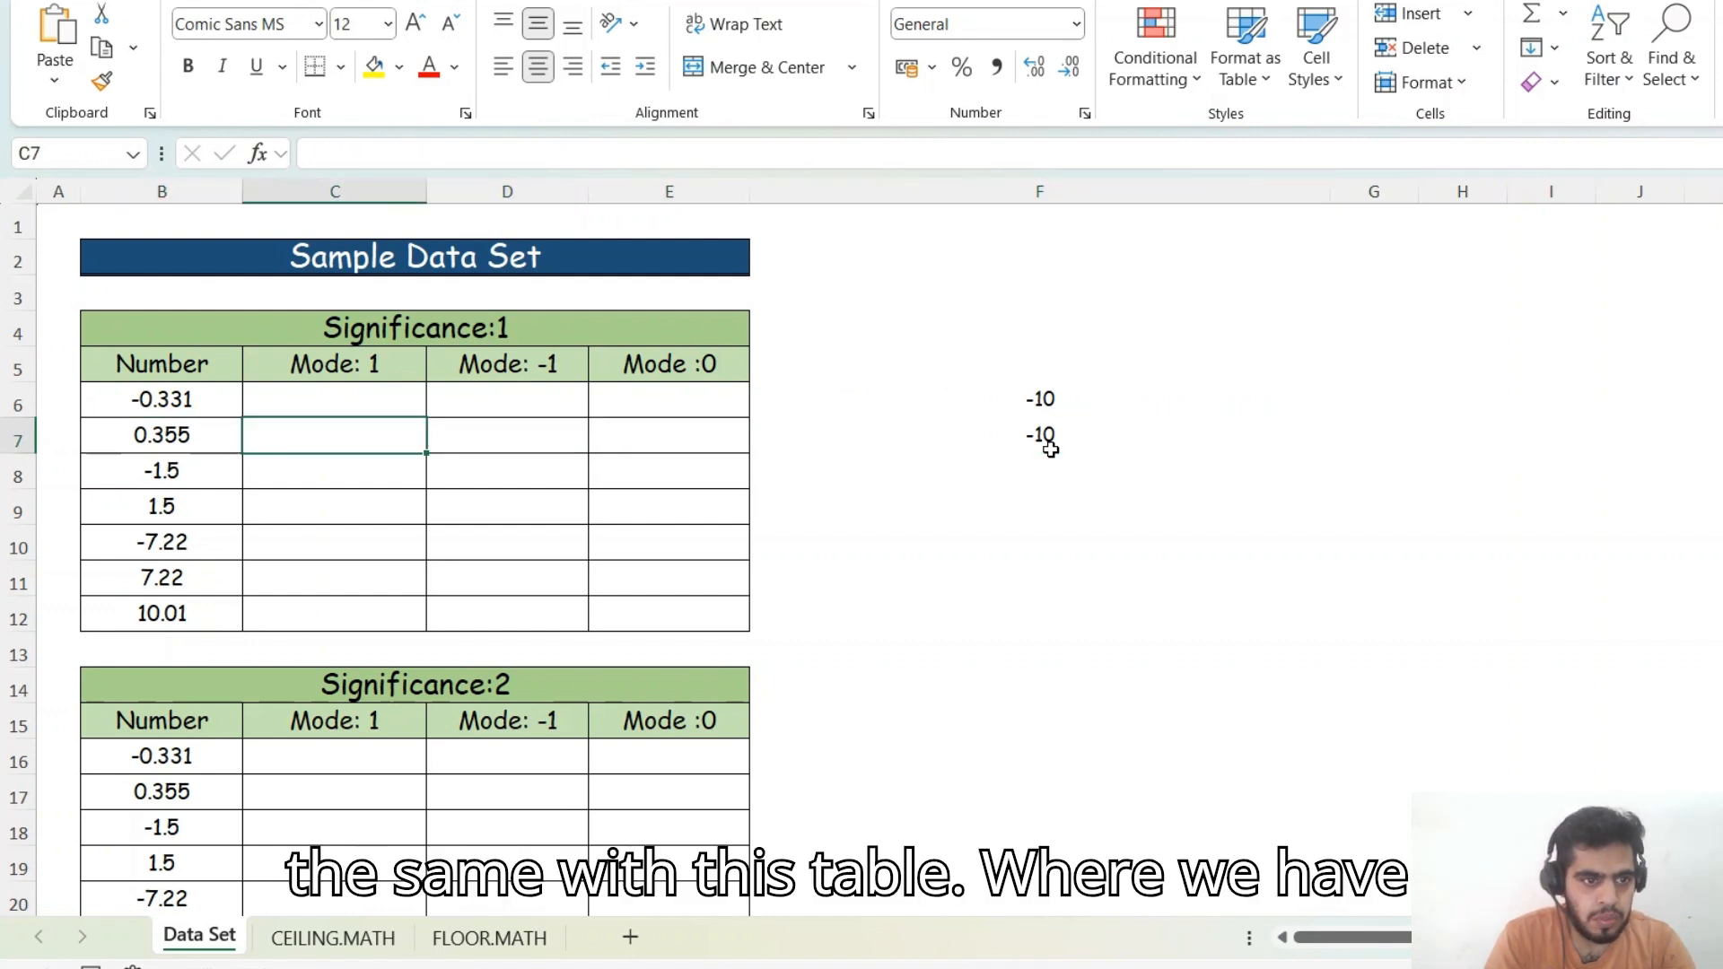
key("Up")
key("Down")
key("Up")
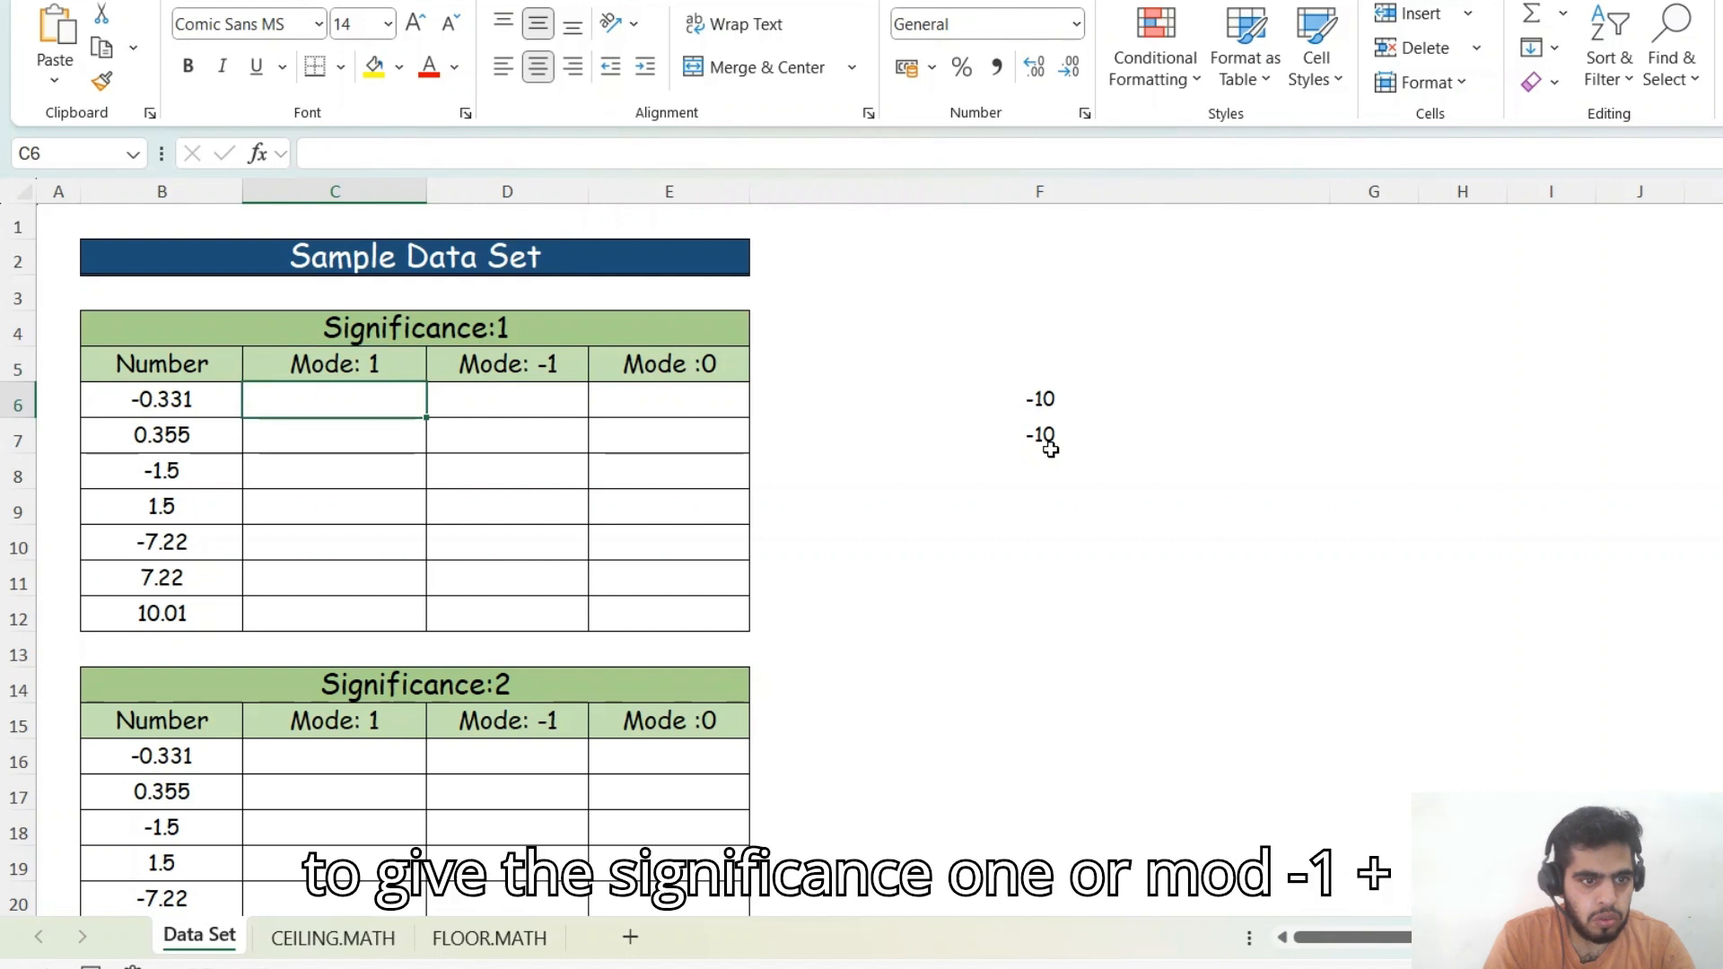
key("Down")
key("Down")
key("Down")
key("Down")
key("Down")
key("Down")
key("Down")
key("Down")
key("Down")
key("Down")
key("Down")
key("Down")
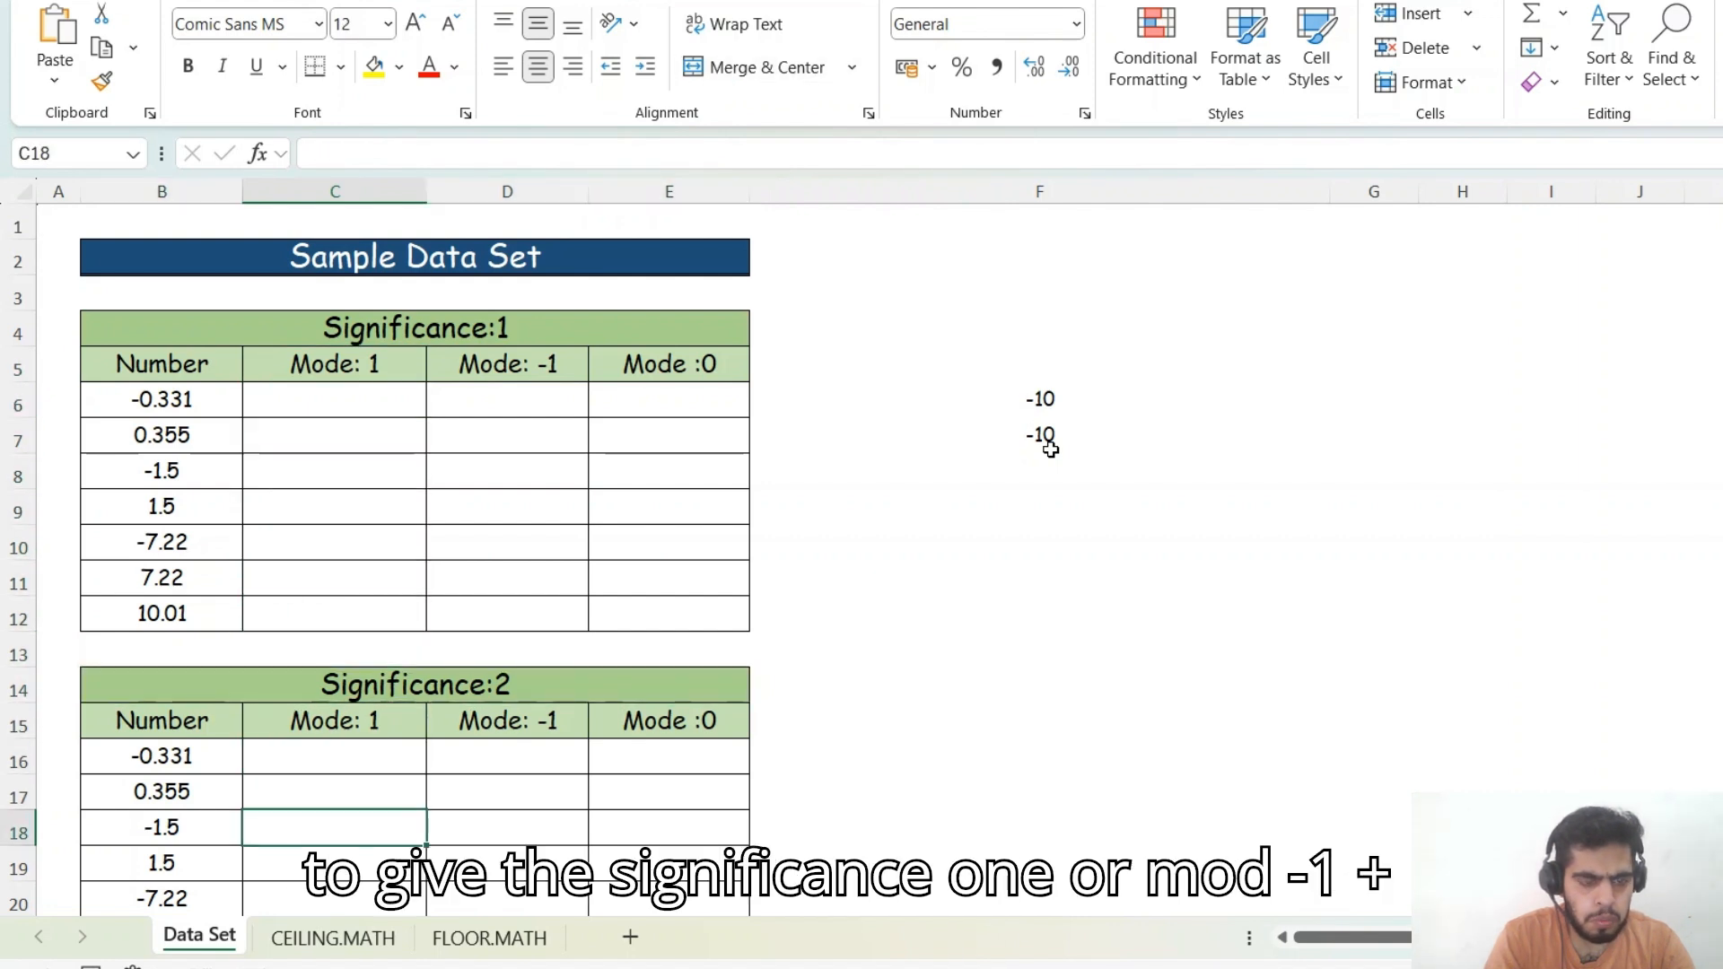
key("Up")
key("Up")
key("Up")
key("Up")
key("Up")
key("Up")
key("Up")
key("Up")
key("Up")
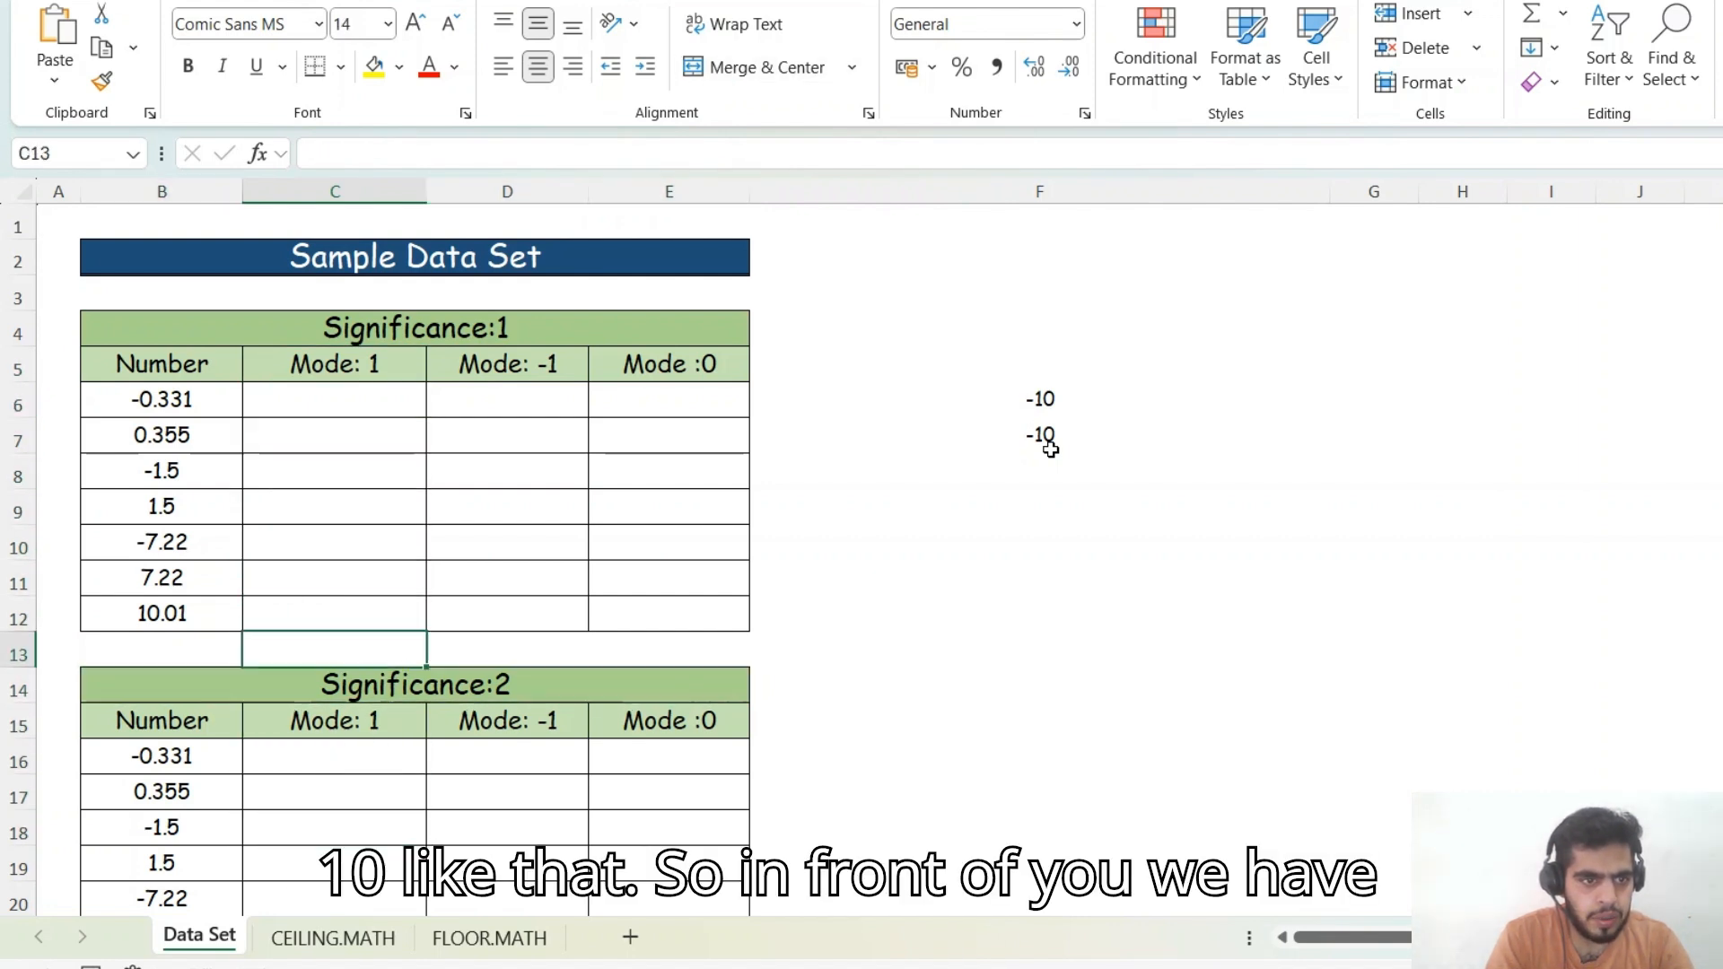
key("Up")
key("Up")
key("Up")
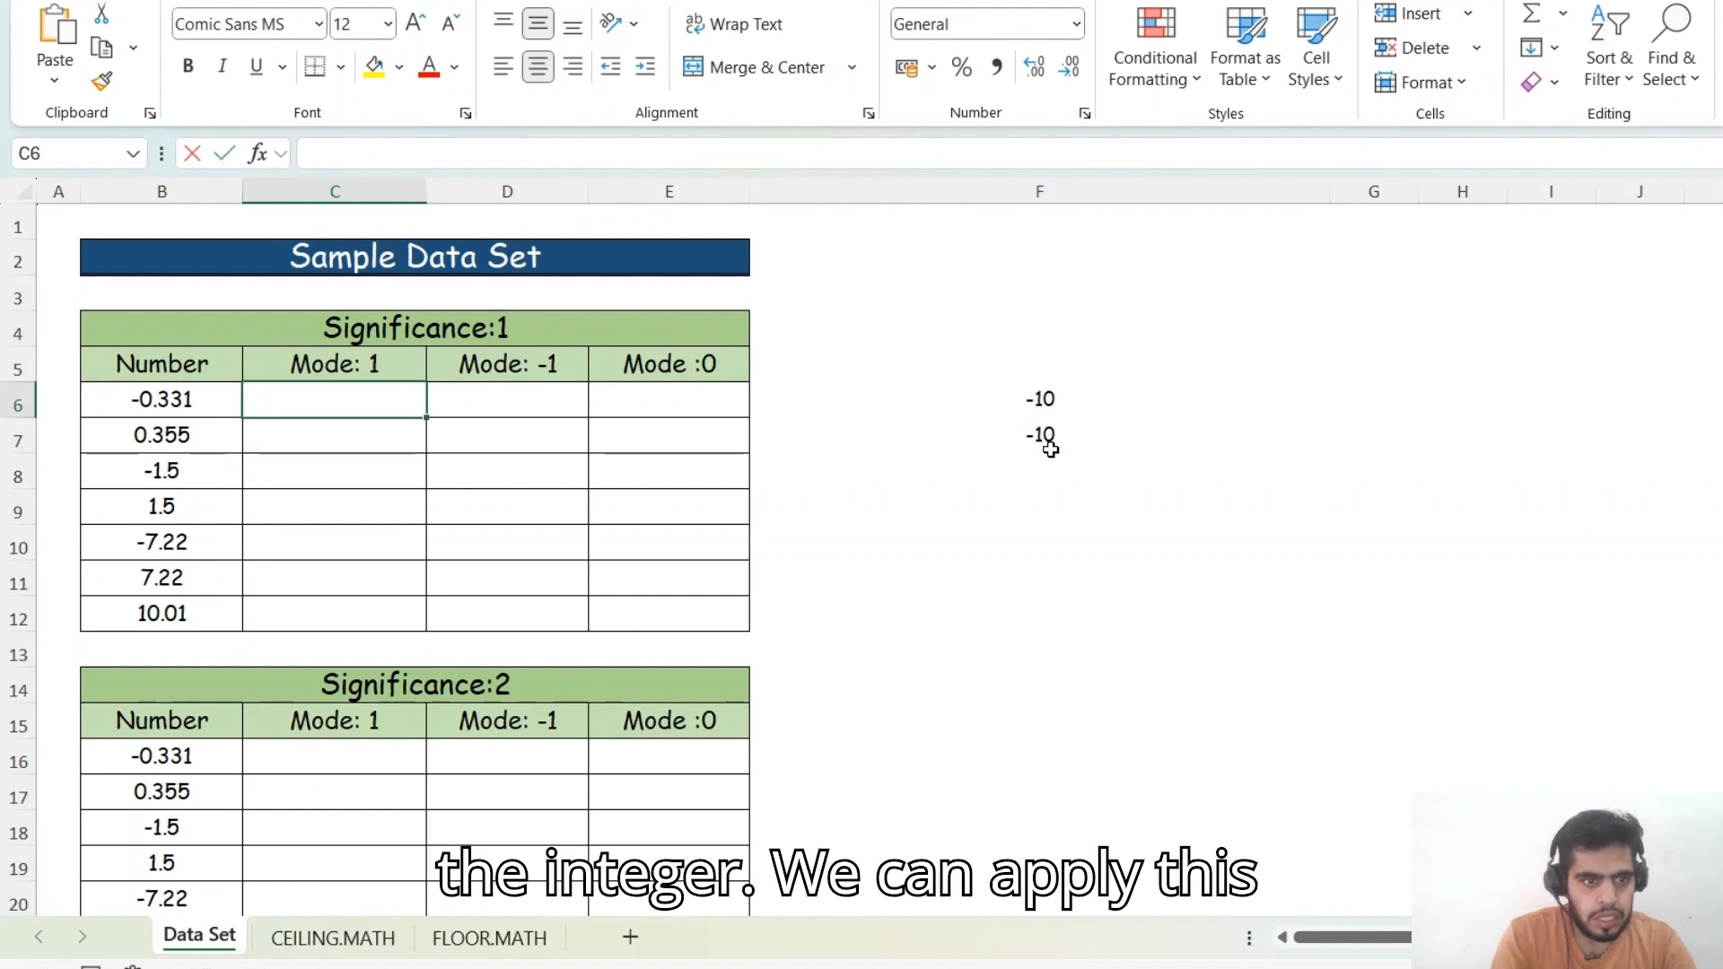
- Enter =CEILING.MATH(B6,1,1) in C6 under Mode: 1 of the Significance:1 table
type("=ce")
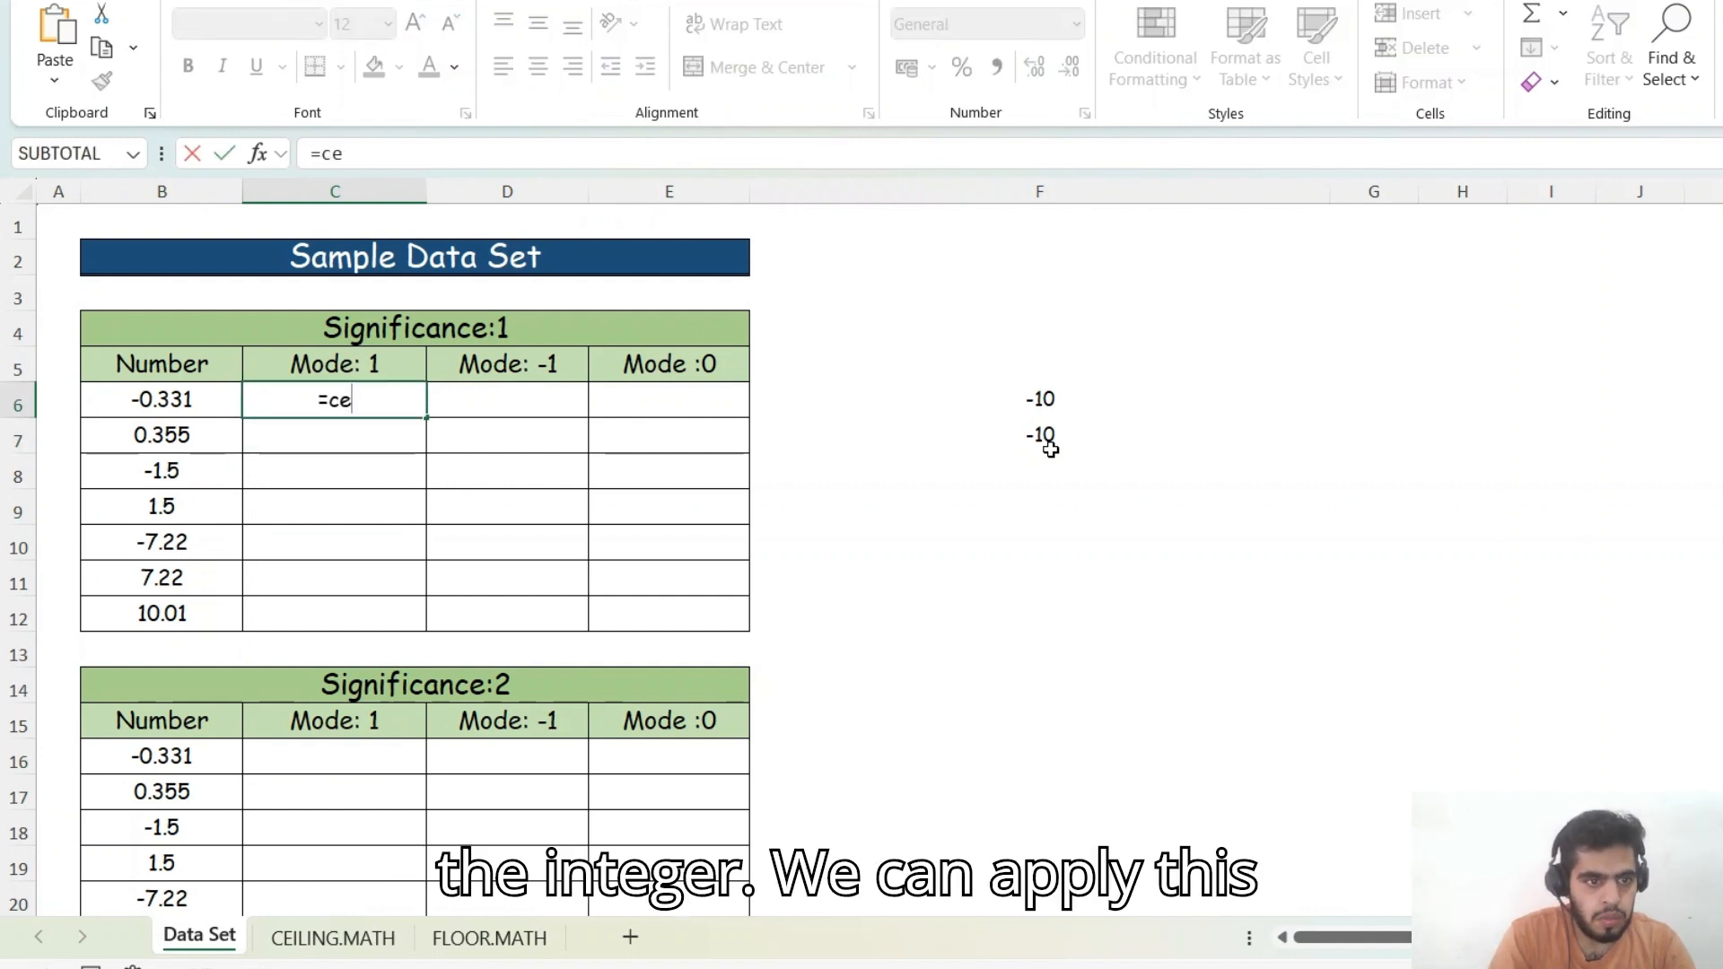
key("Tab")
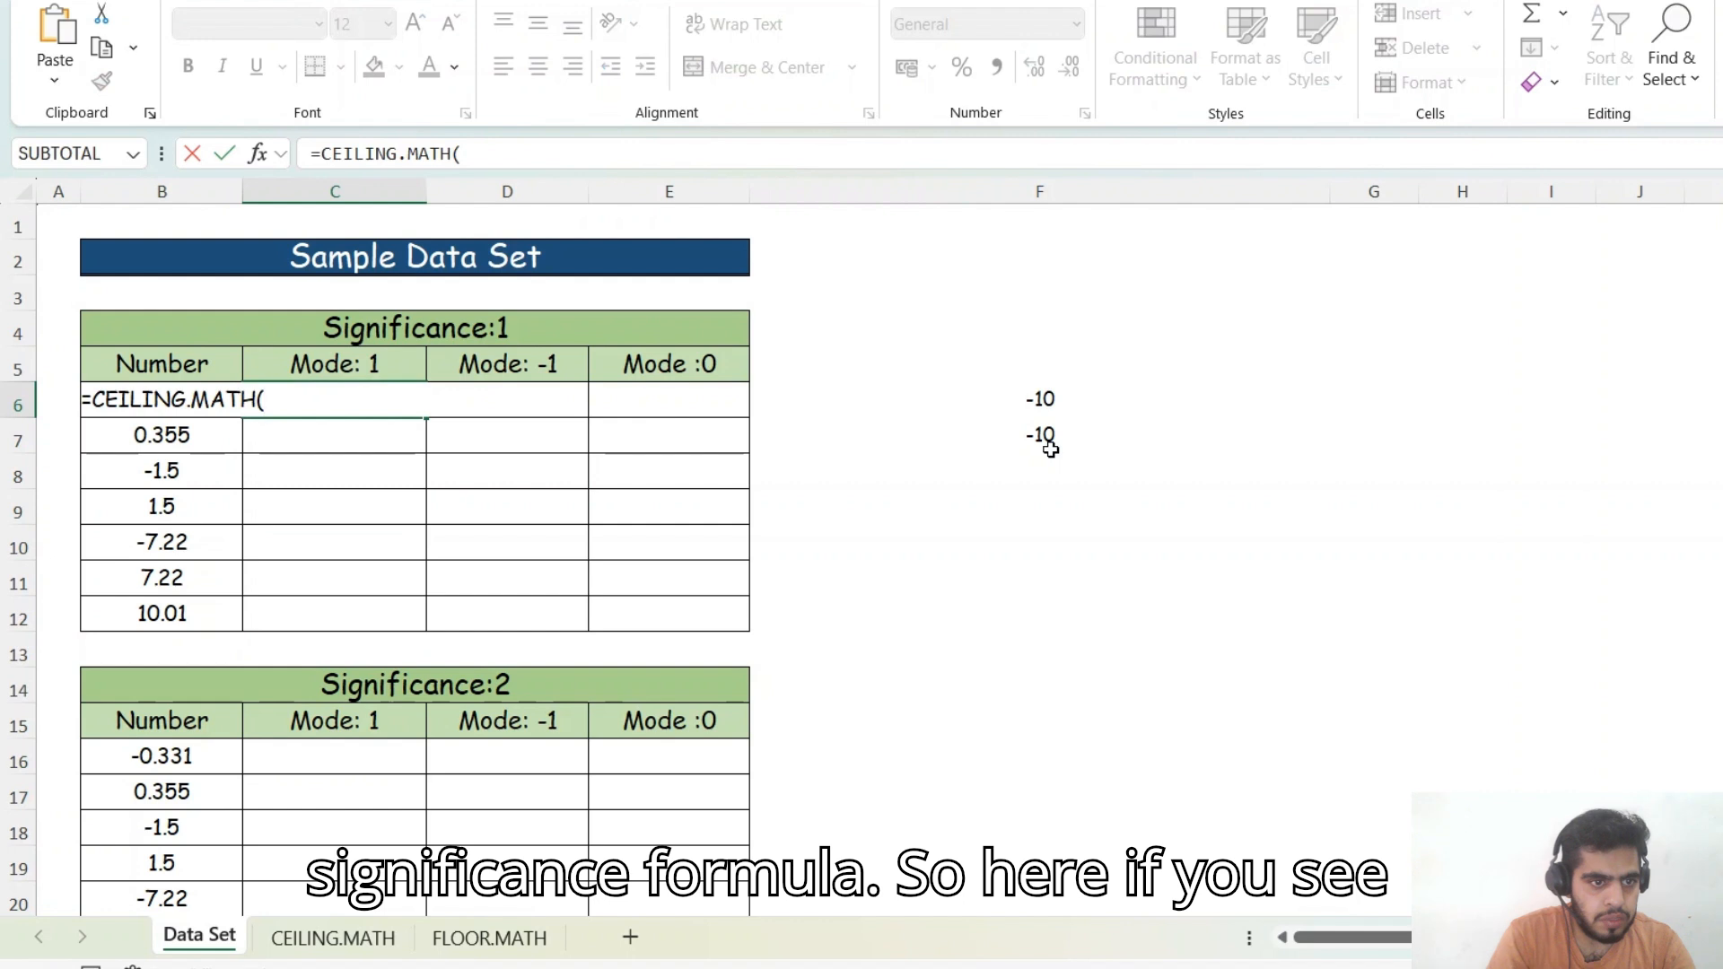
key("Left")
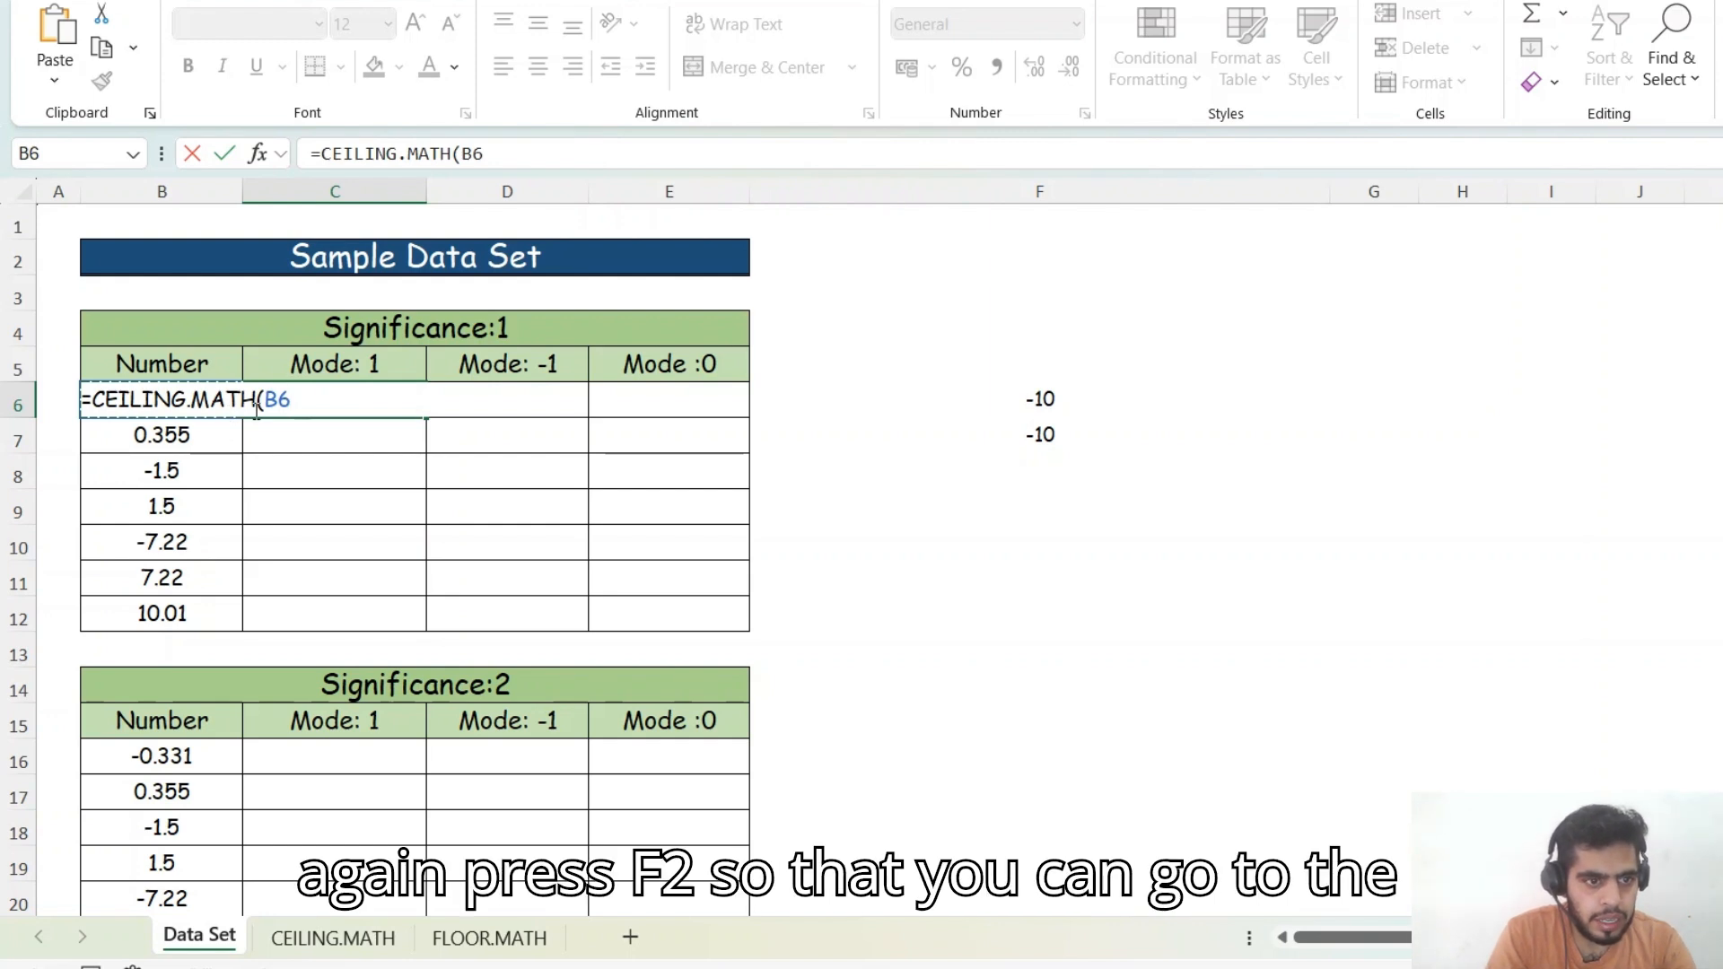
key("F2")
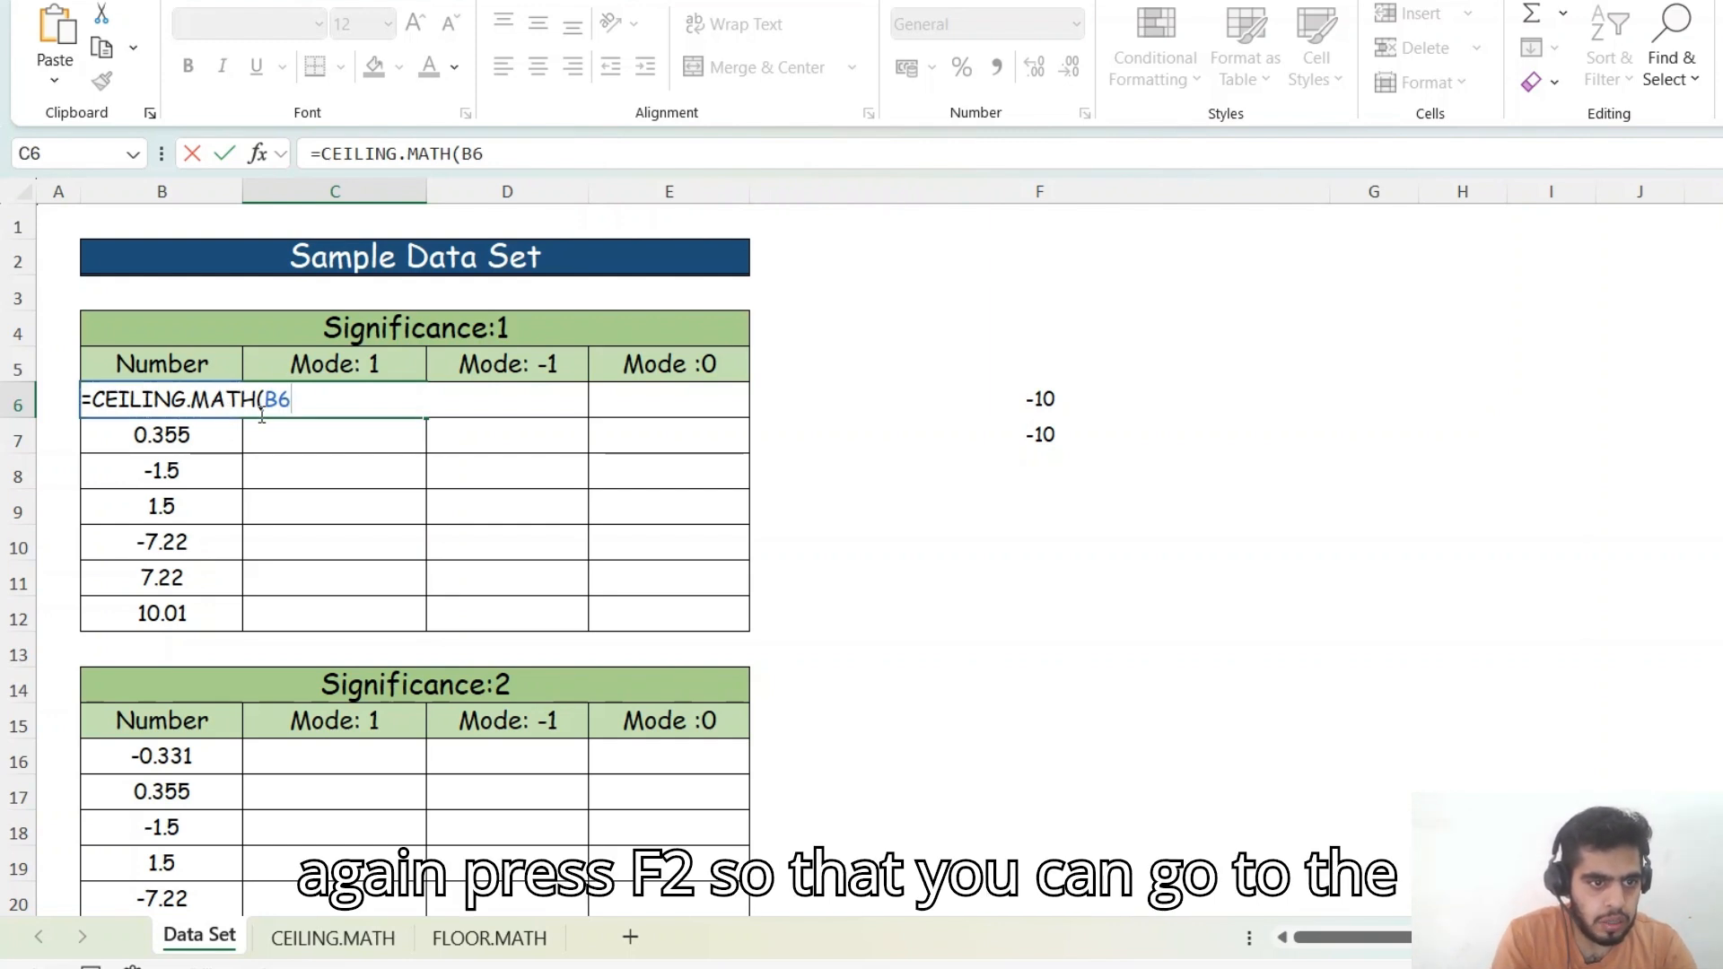
key("Left")
key("Left")
key("Right")
key("Right")
key("F2")
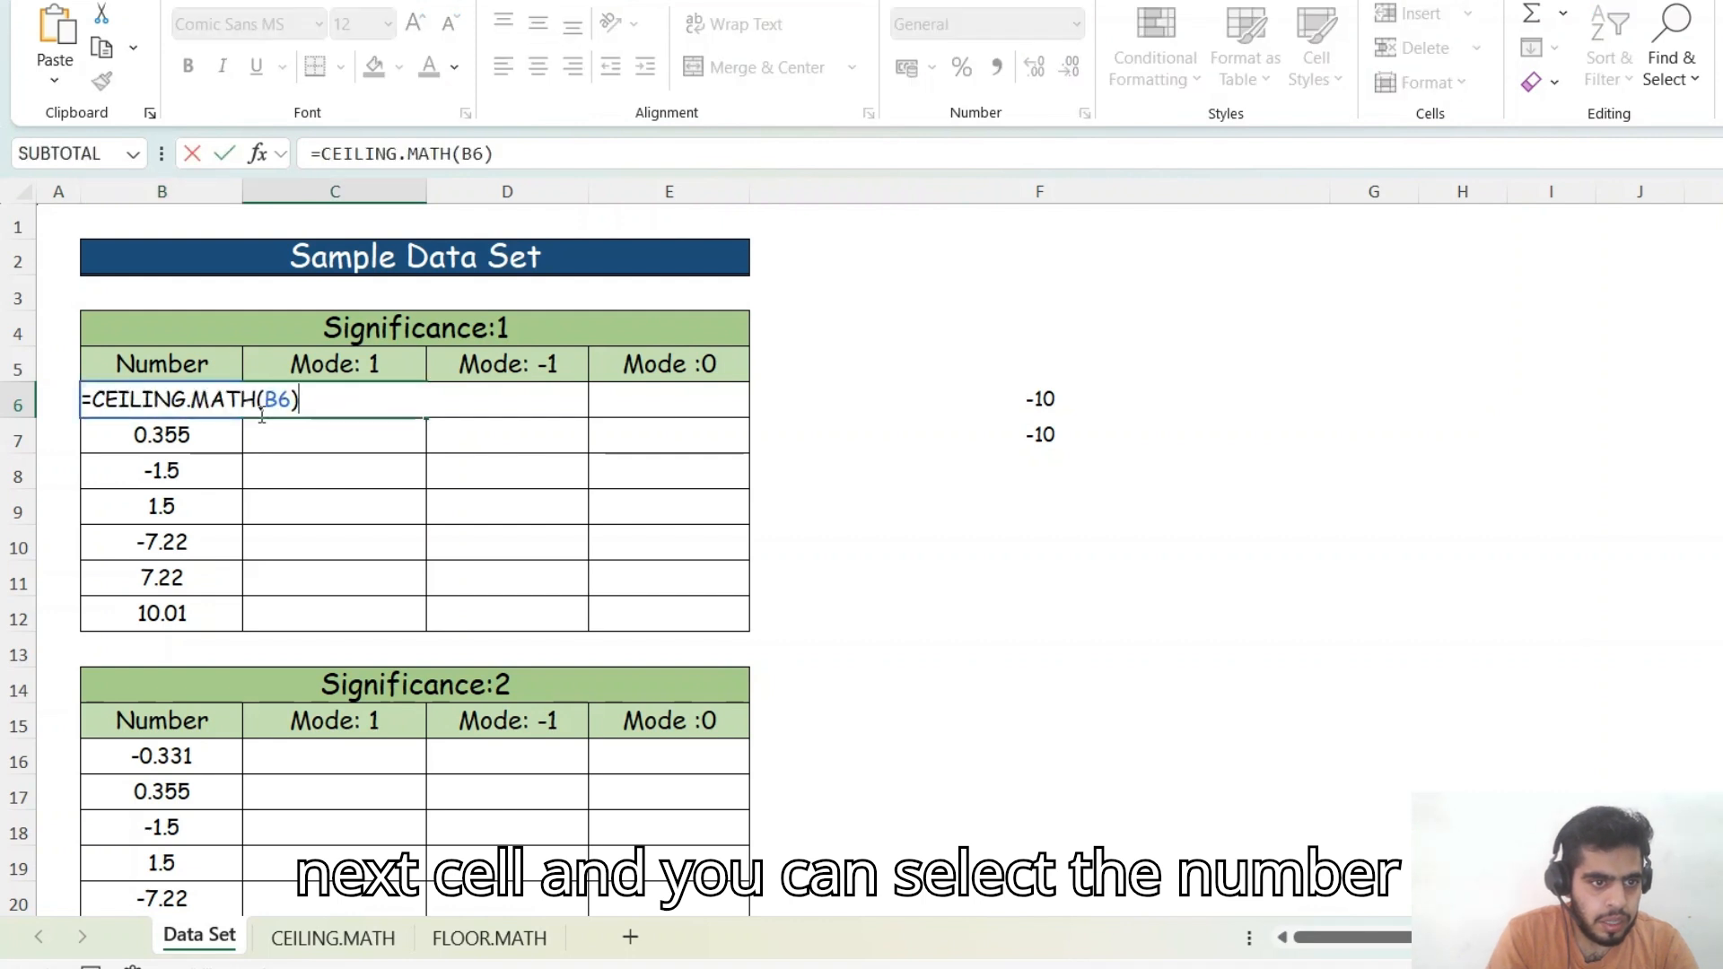
key("Left")
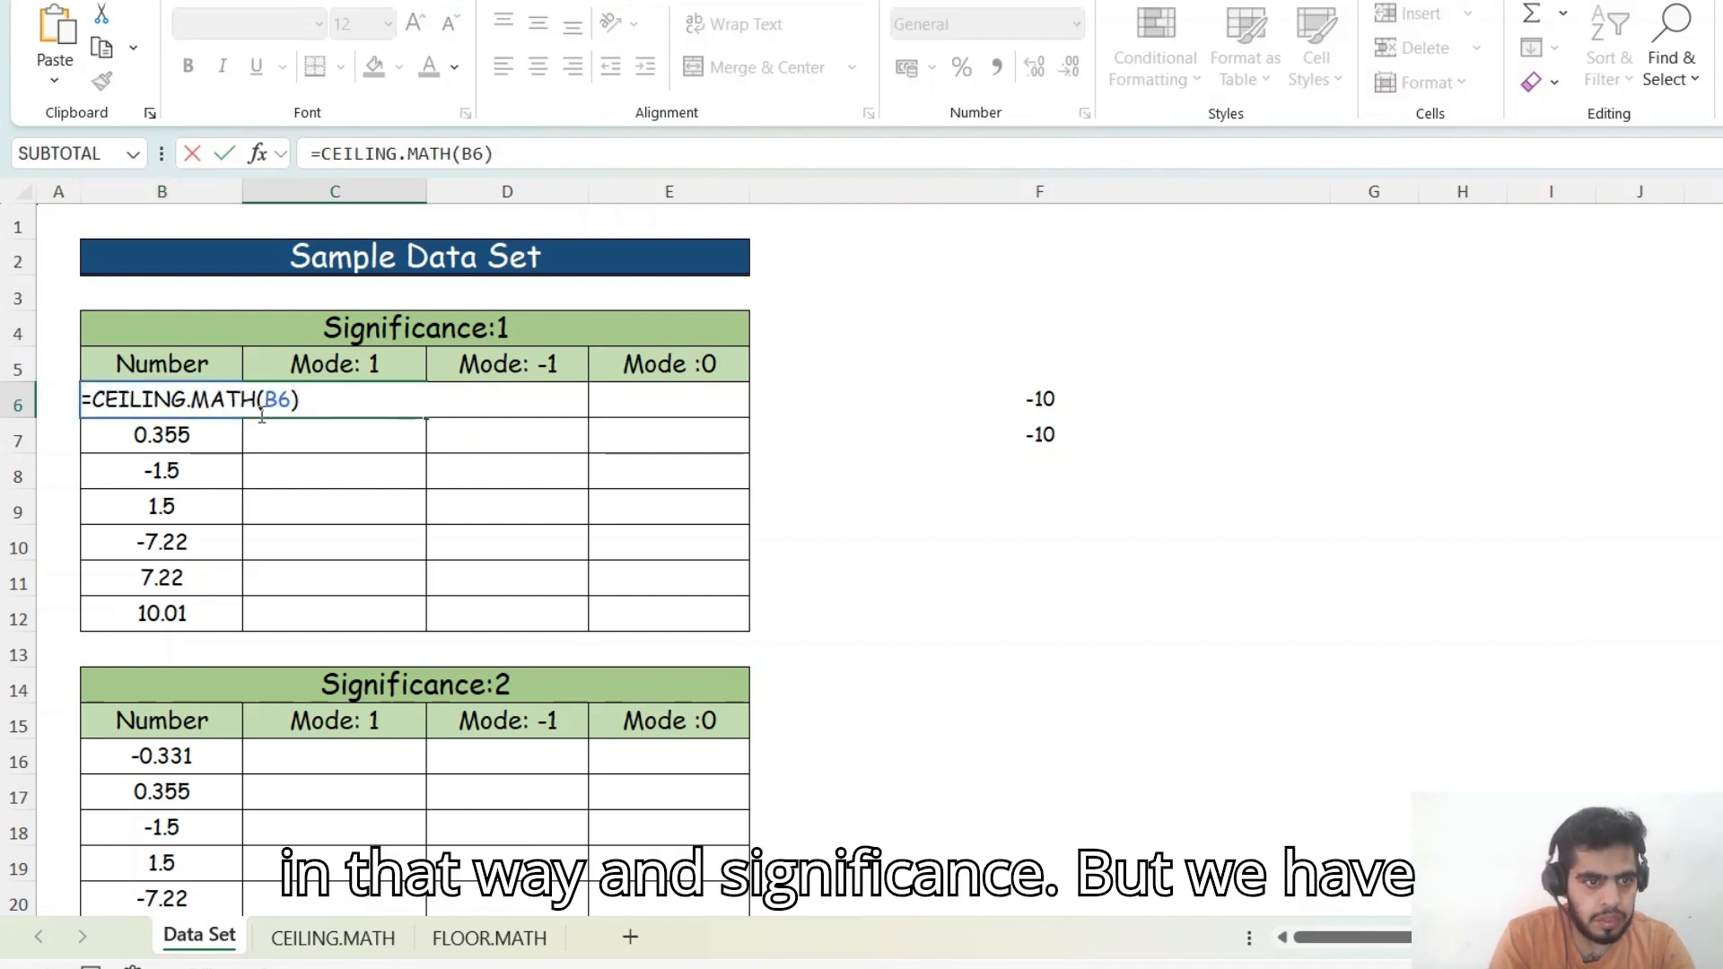
type(",")
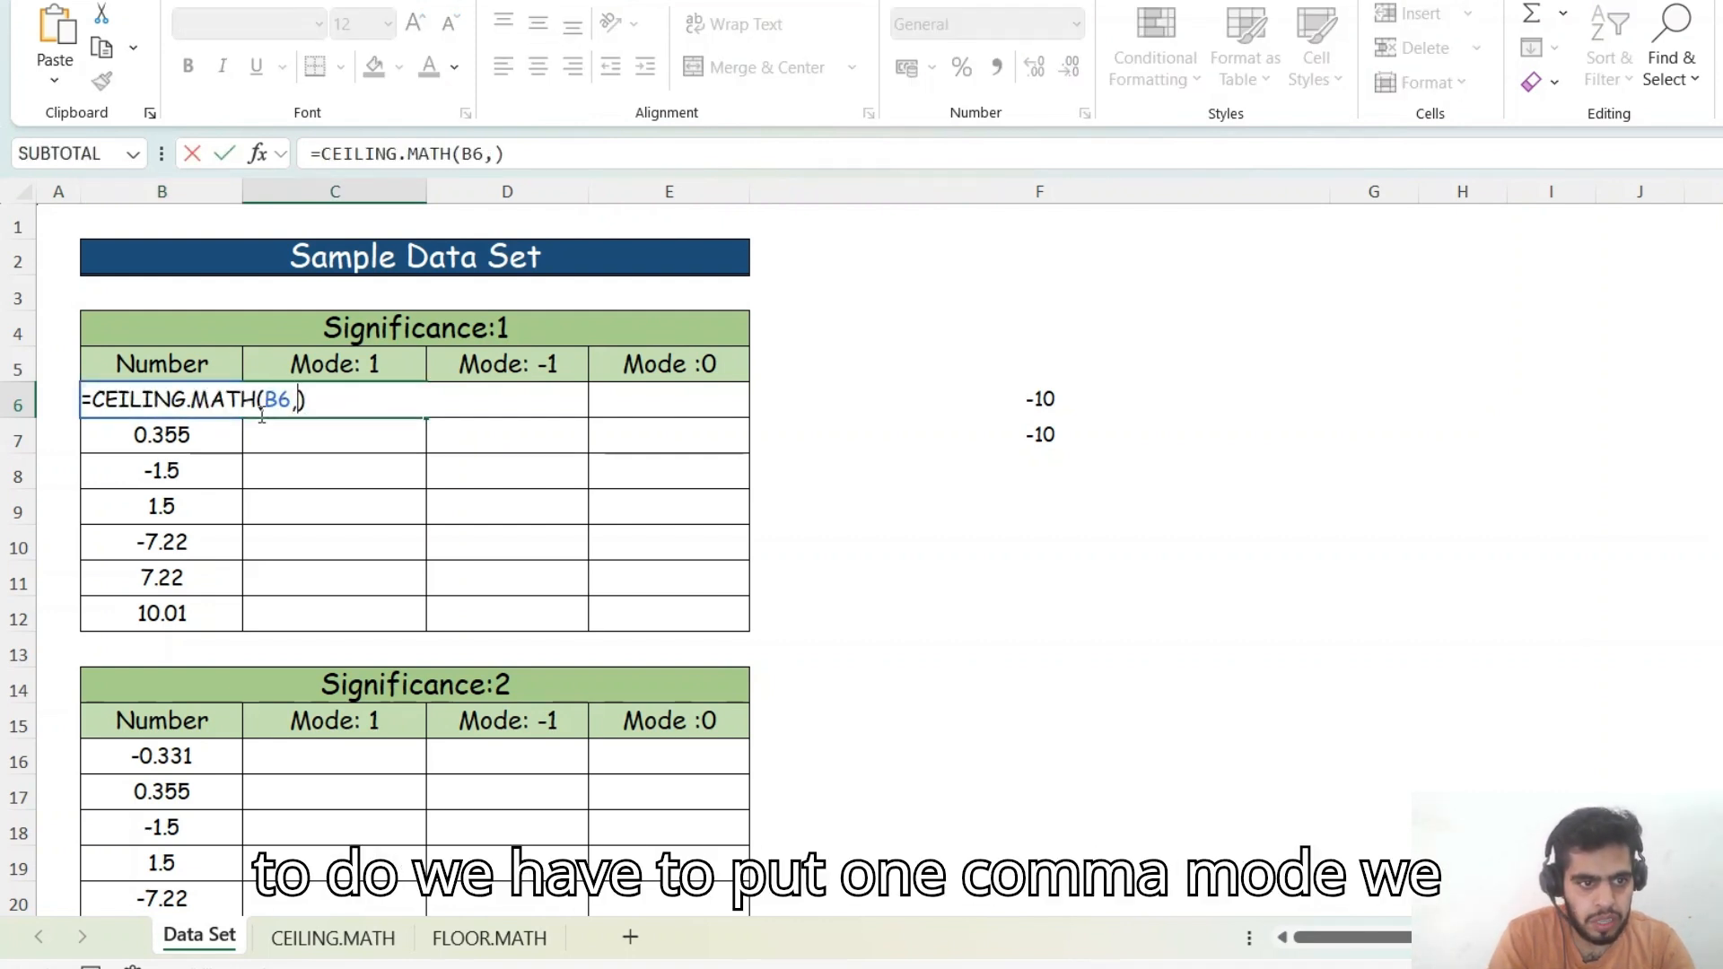
type("1,1")
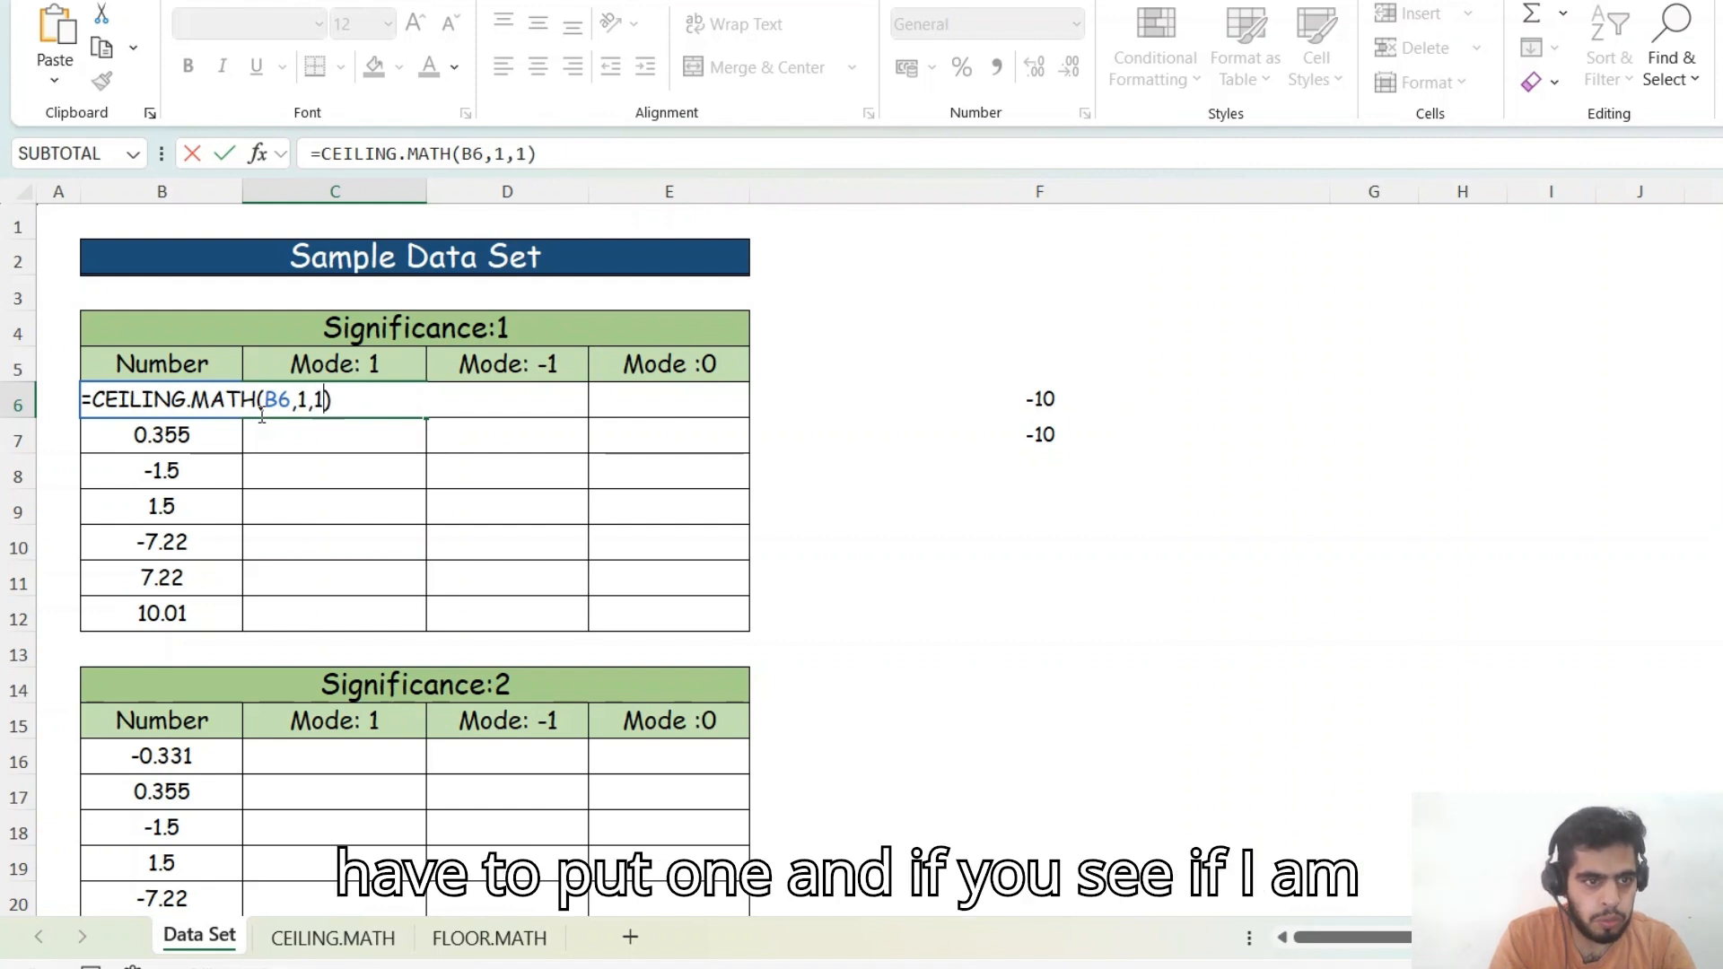
key("ctrl+Return")
- Fill C6's formula down through C12
key("shift+Down")
key("shift+Down")
key("shift+Down")
key("shift+Down")
key("shift+Down")
key("shift+Down")
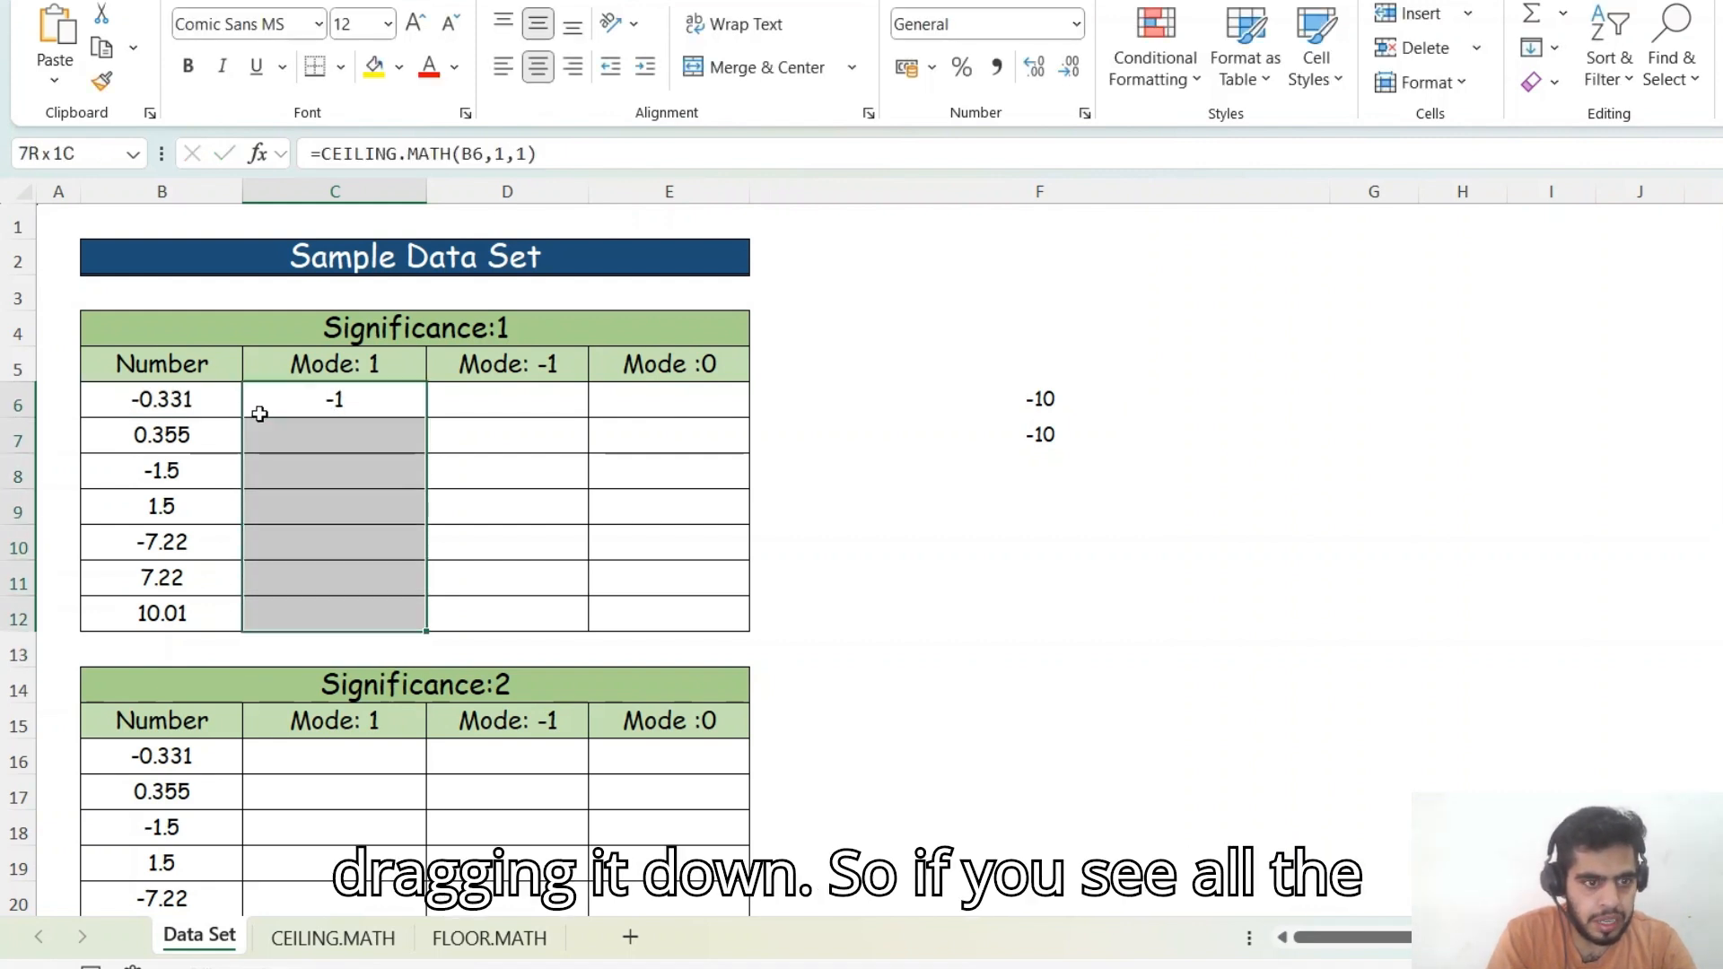
key("ctrl+d")
key("Down")
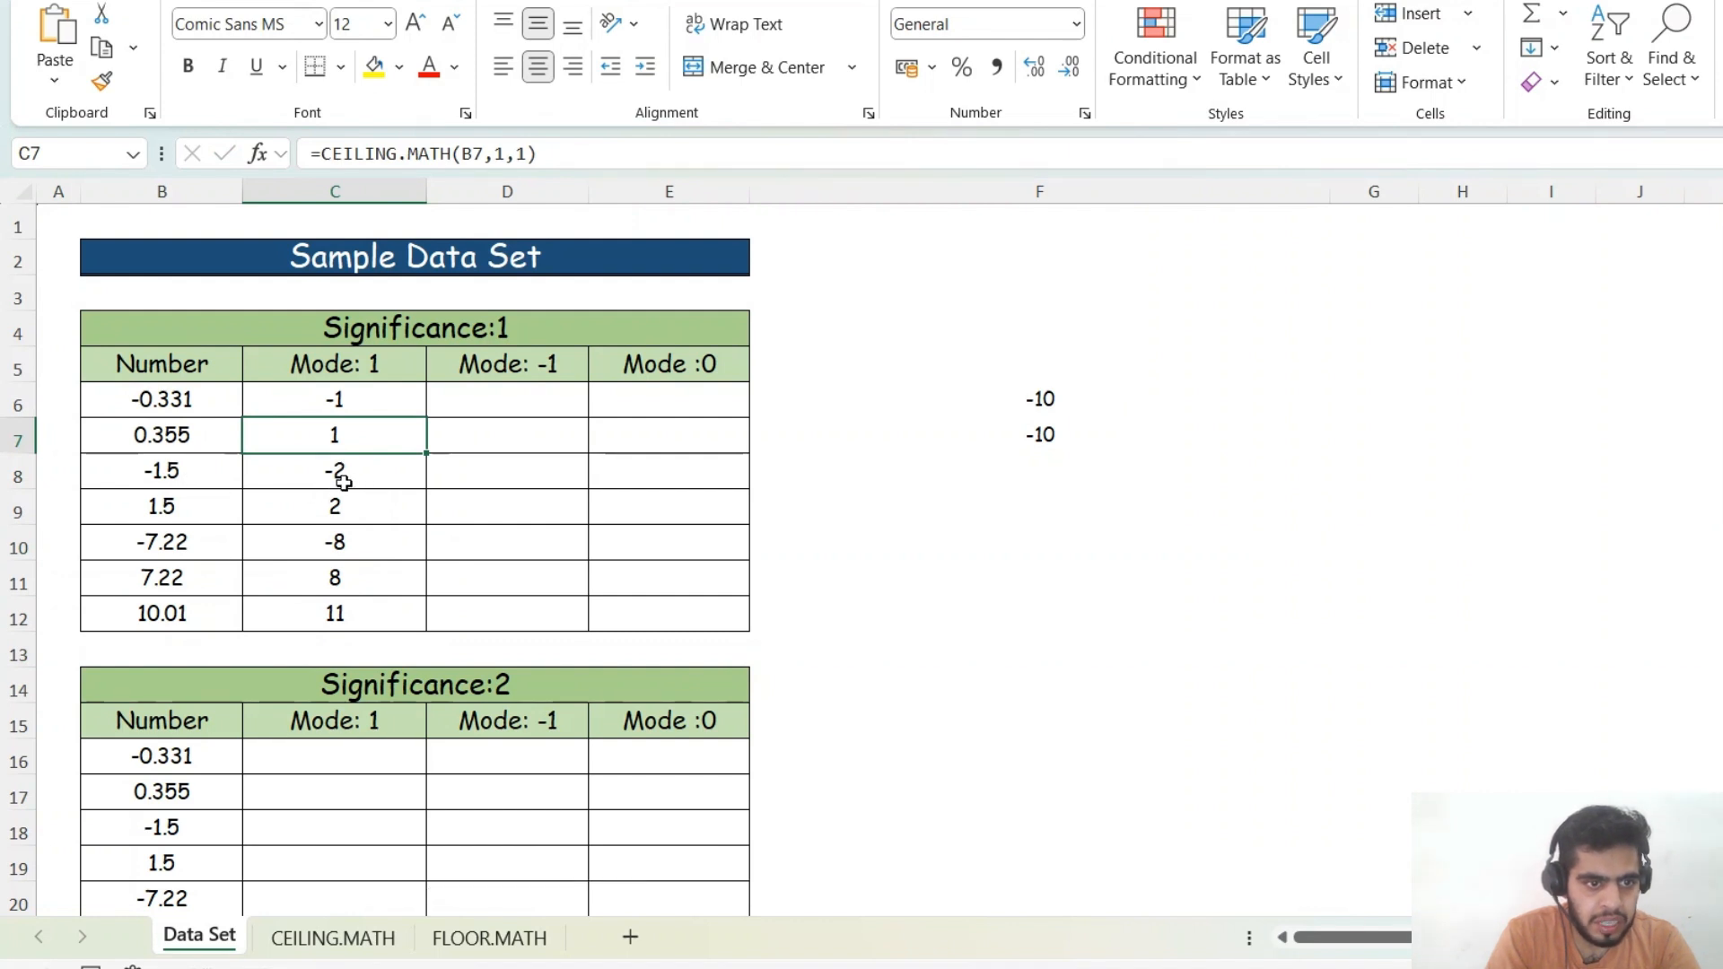
- Try mode 2 in C9's formula, then set its mode back to 1
left_click(375, 400)
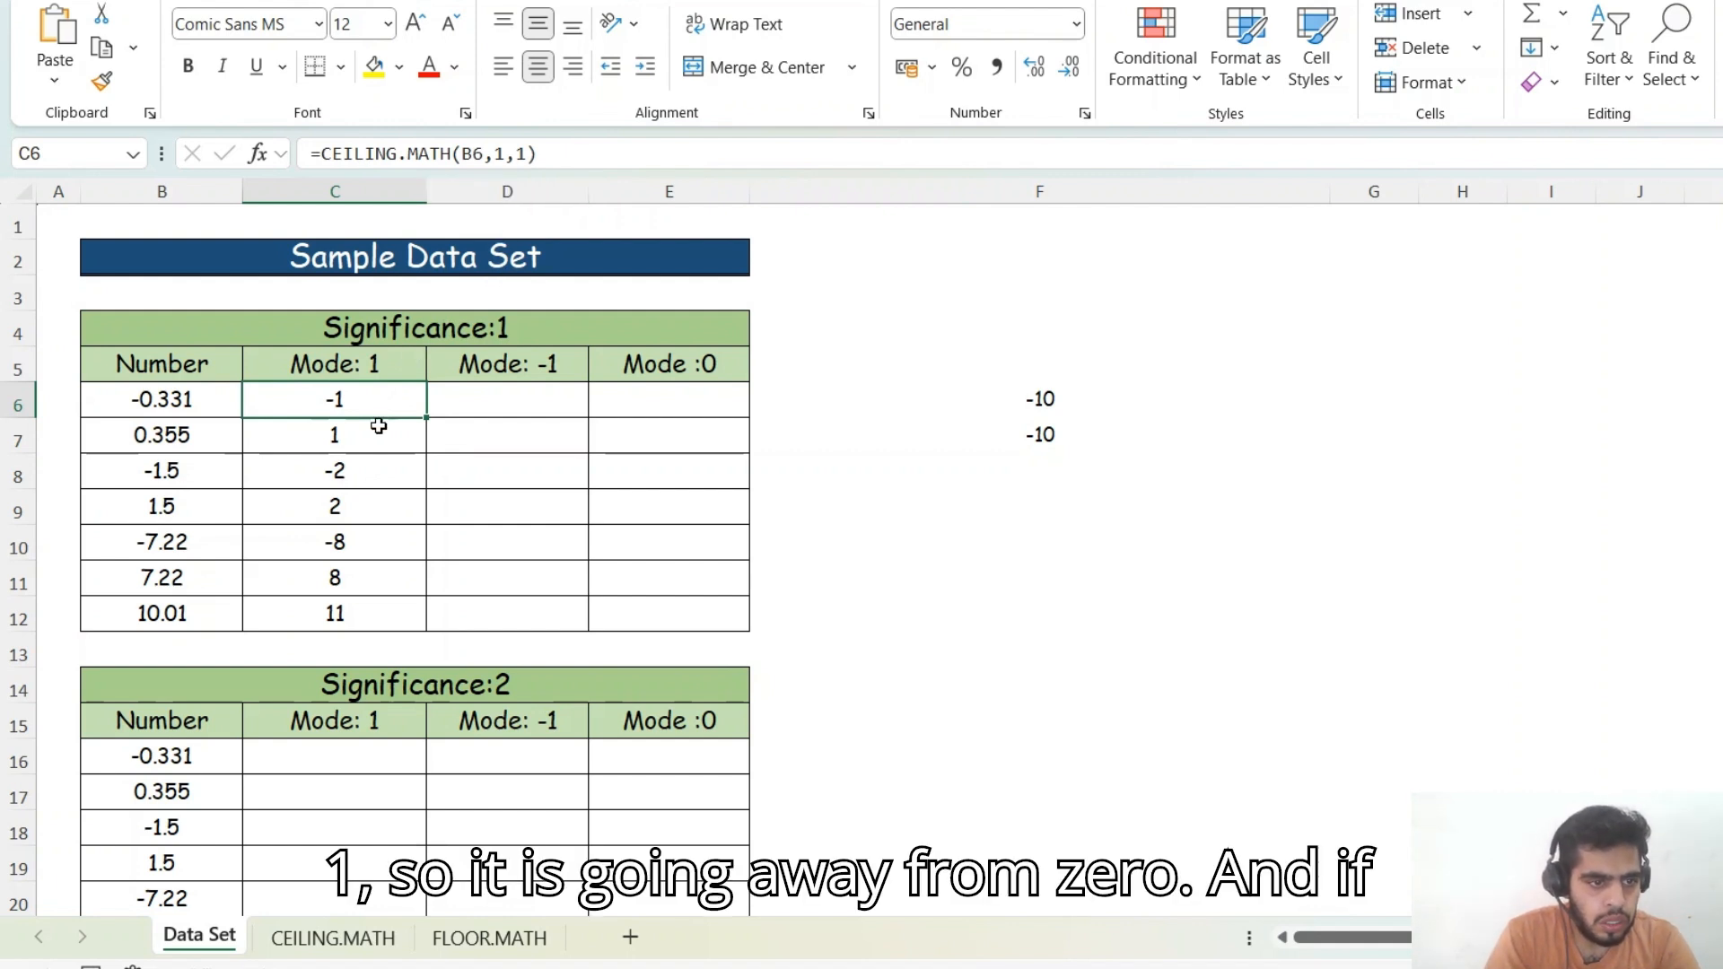
left_click(164, 516)
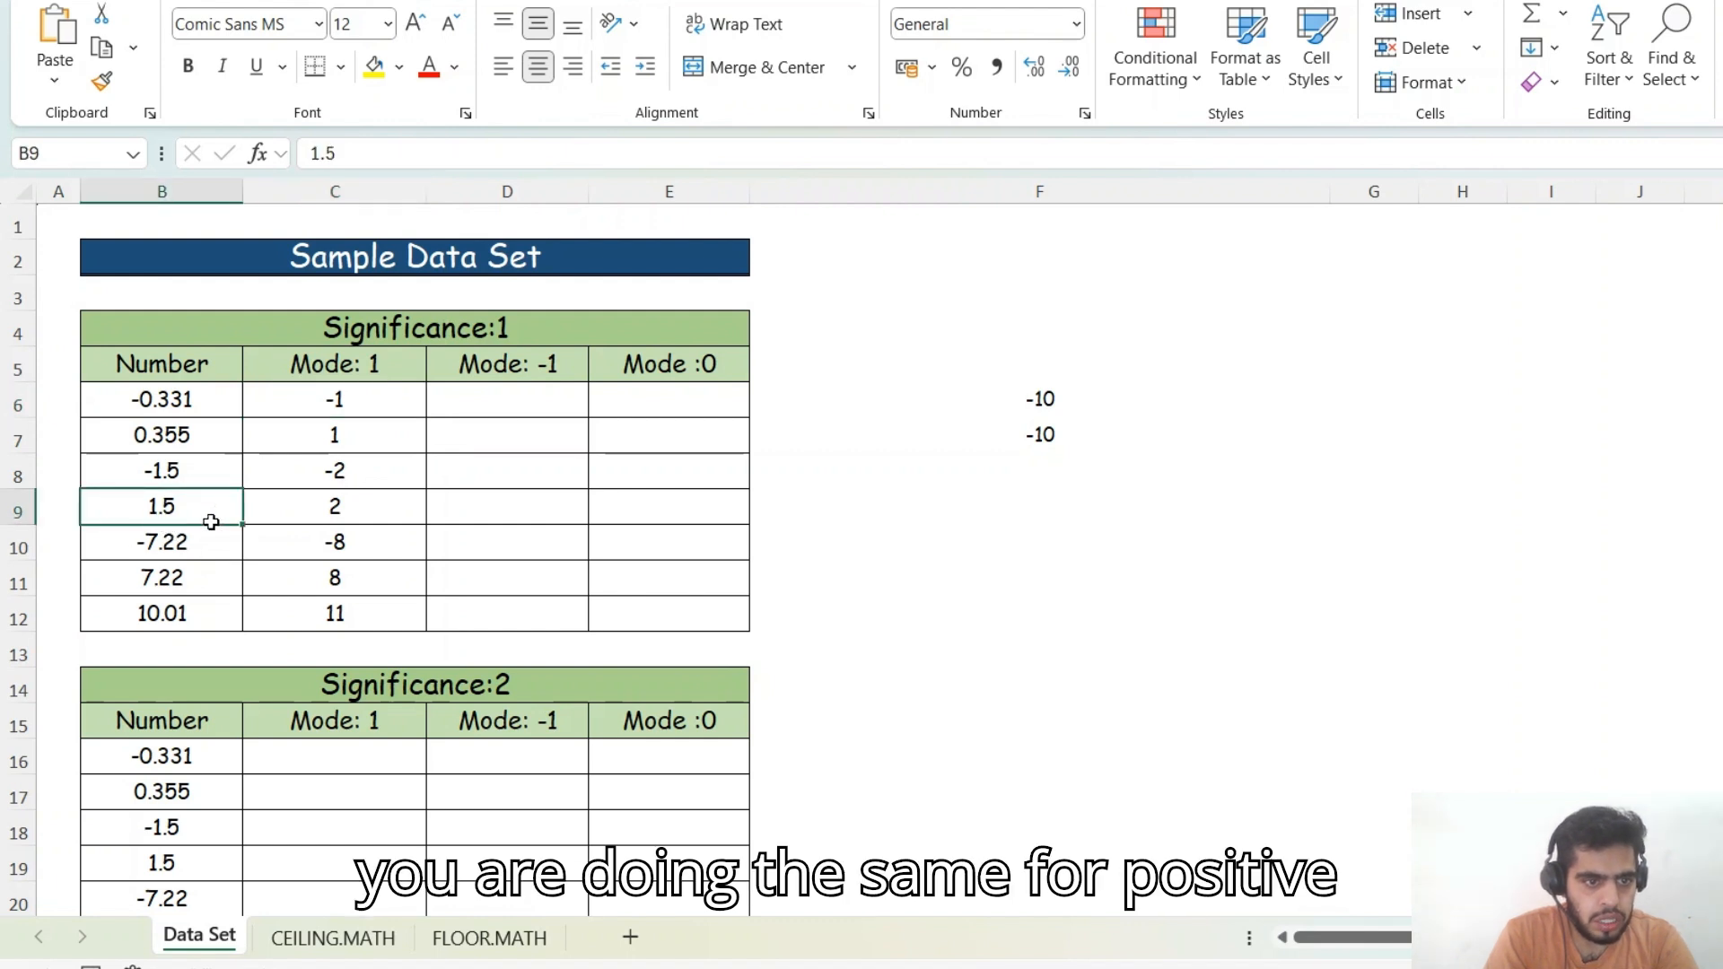
left_click(351, 508)
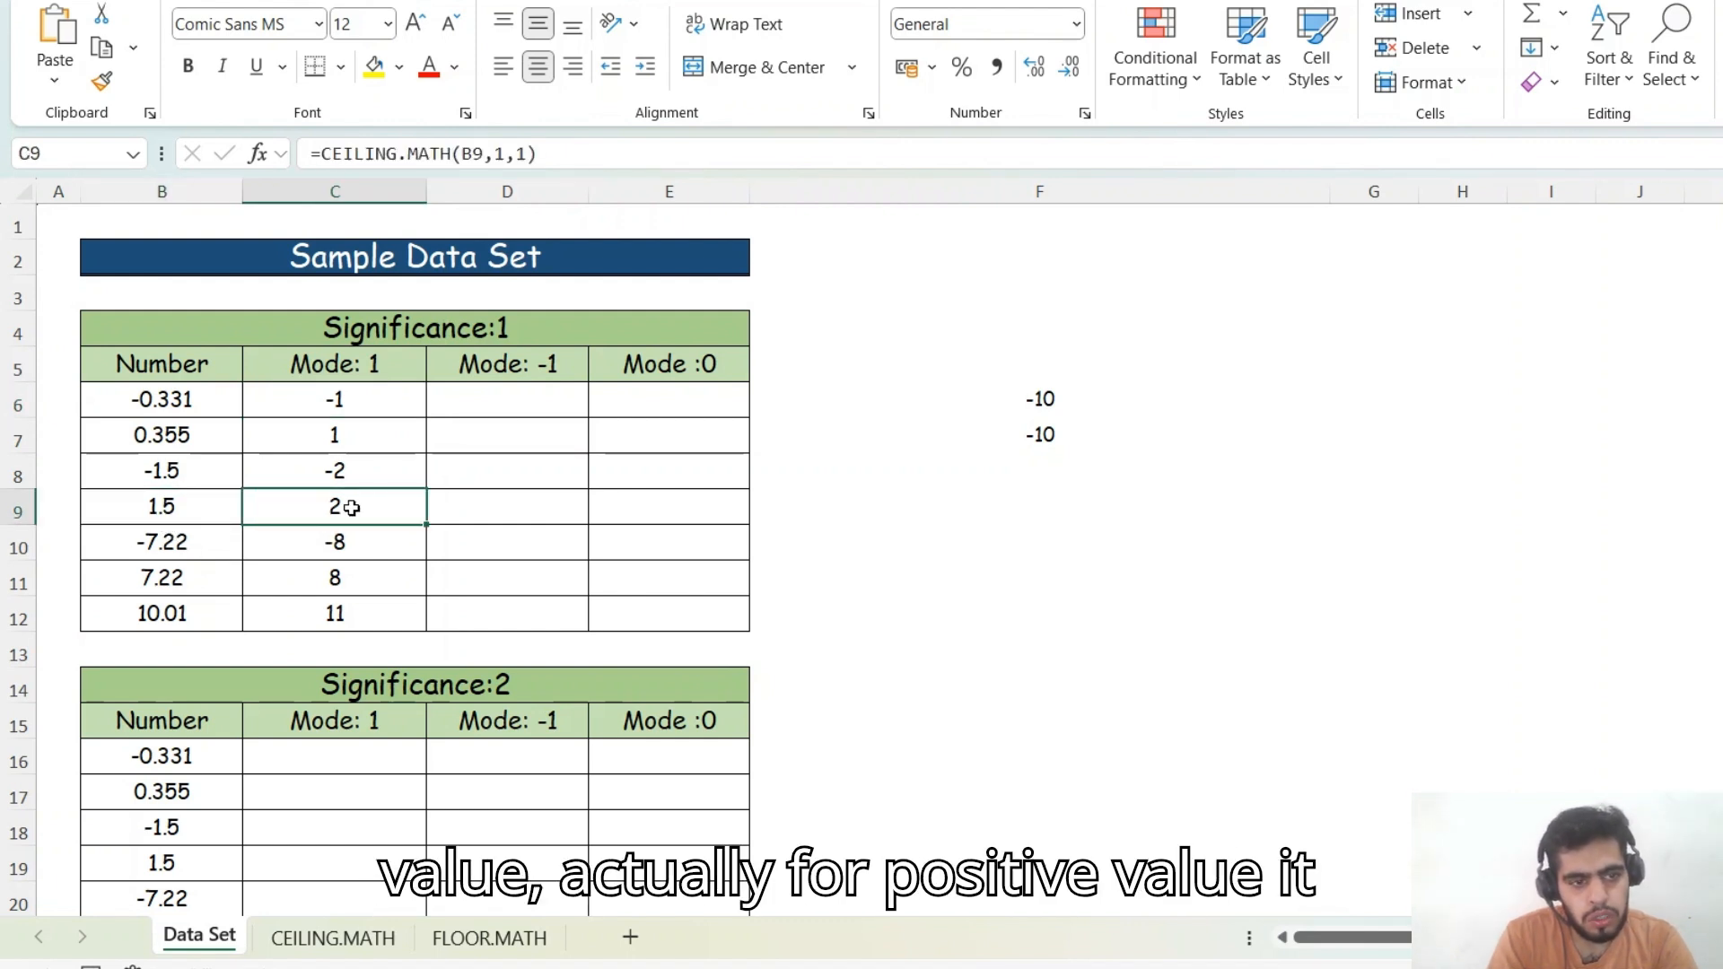
double_click(351, 508)
key("BackSpace")
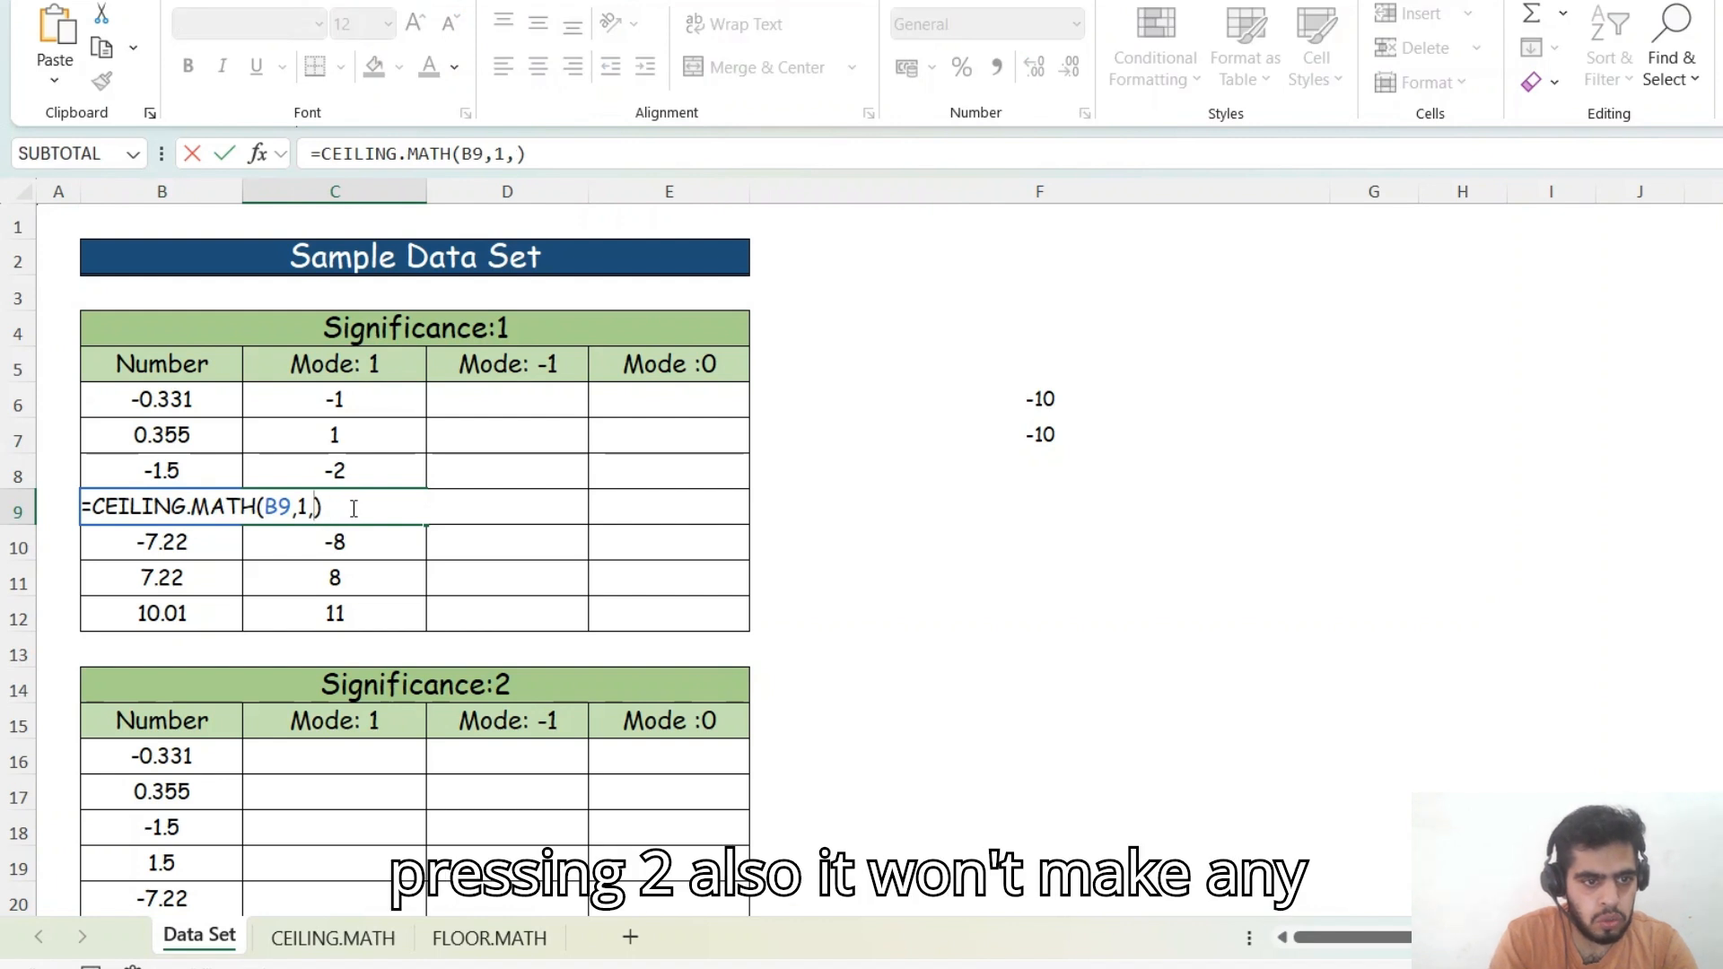
type("2")
key("Return")
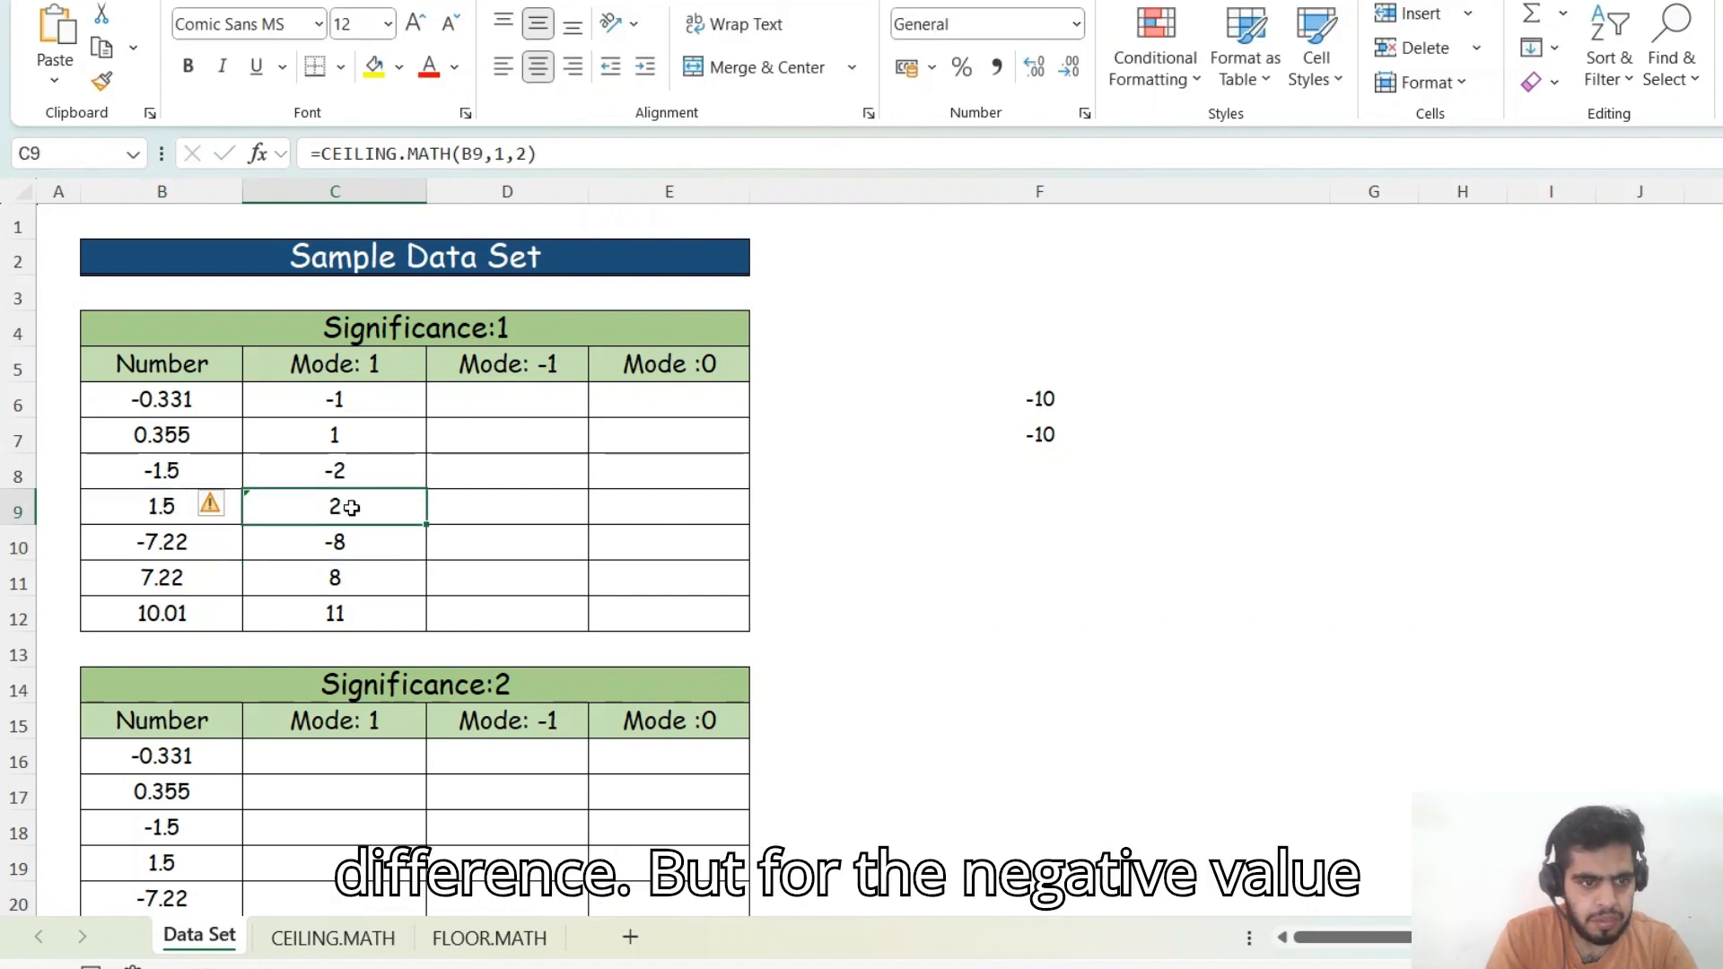
double_click(351, 508)
key("BackSpace")
type("1")
key("Return")
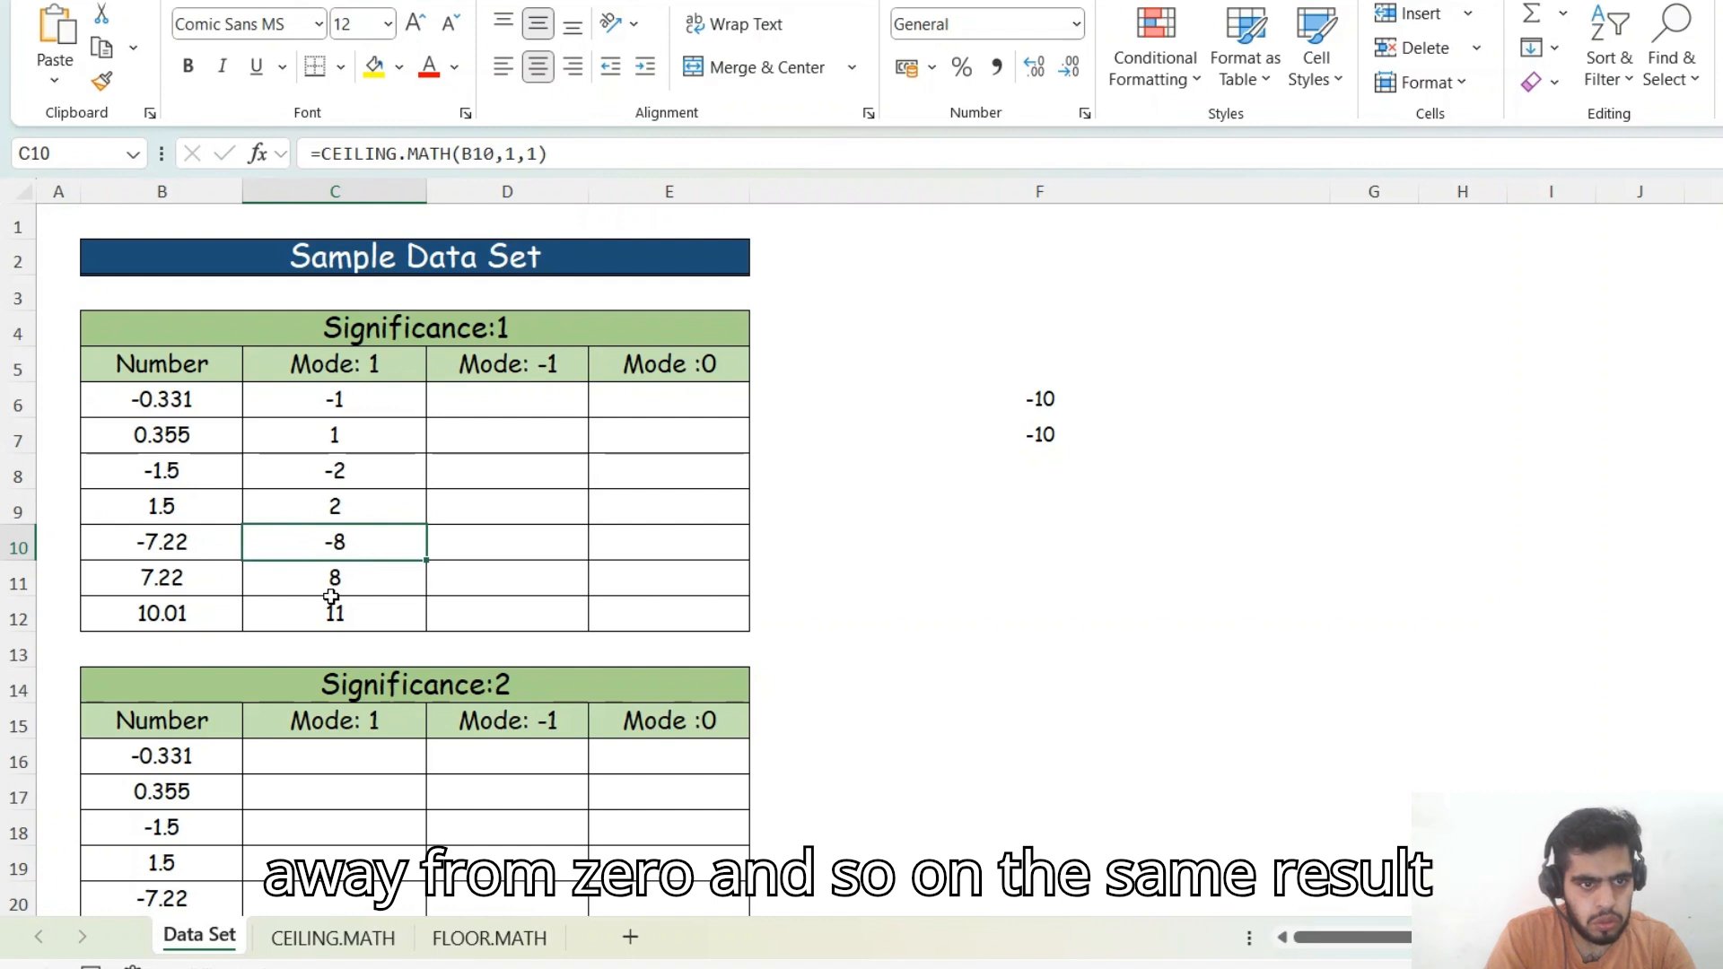
- Copy C6's formula into D6 and change its mode to -1: =CEILING.MATH(B6,1,-1)
left_click(494, 413)
key("Left")
key("F2")
key("ctrl+a")
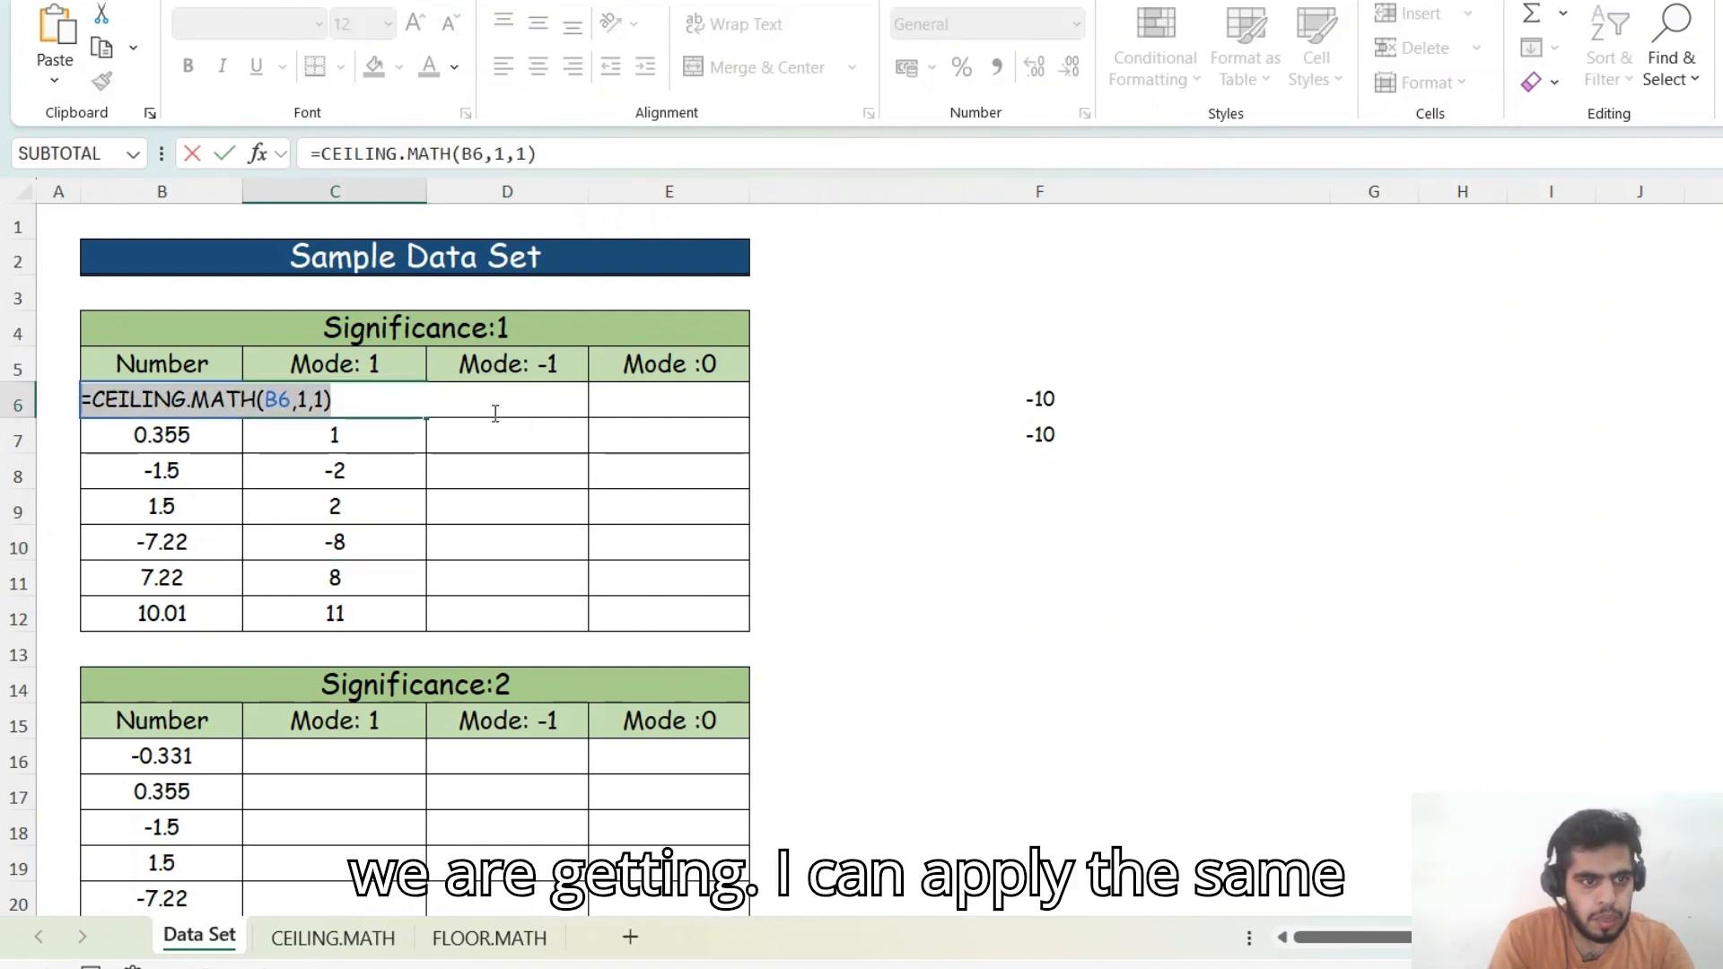
key("ctrl+c")
key("Escape")
double_click(495, 413)
key("ctrl+v")
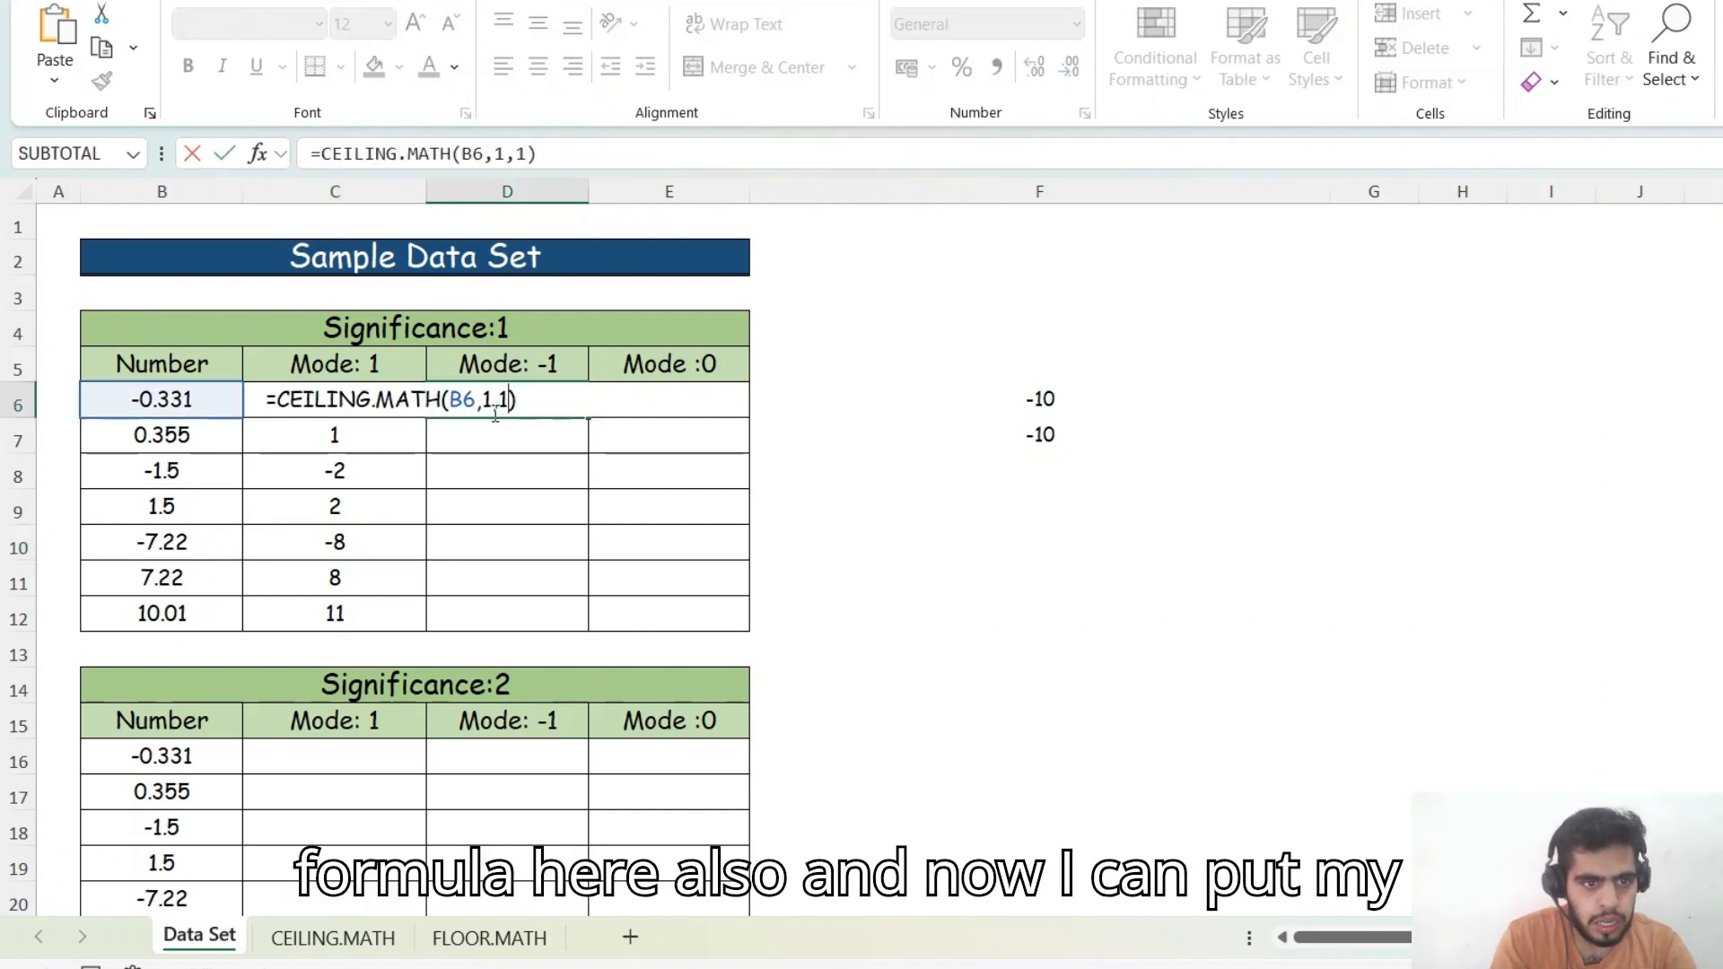
key("Left")
key("Left")
type("-")
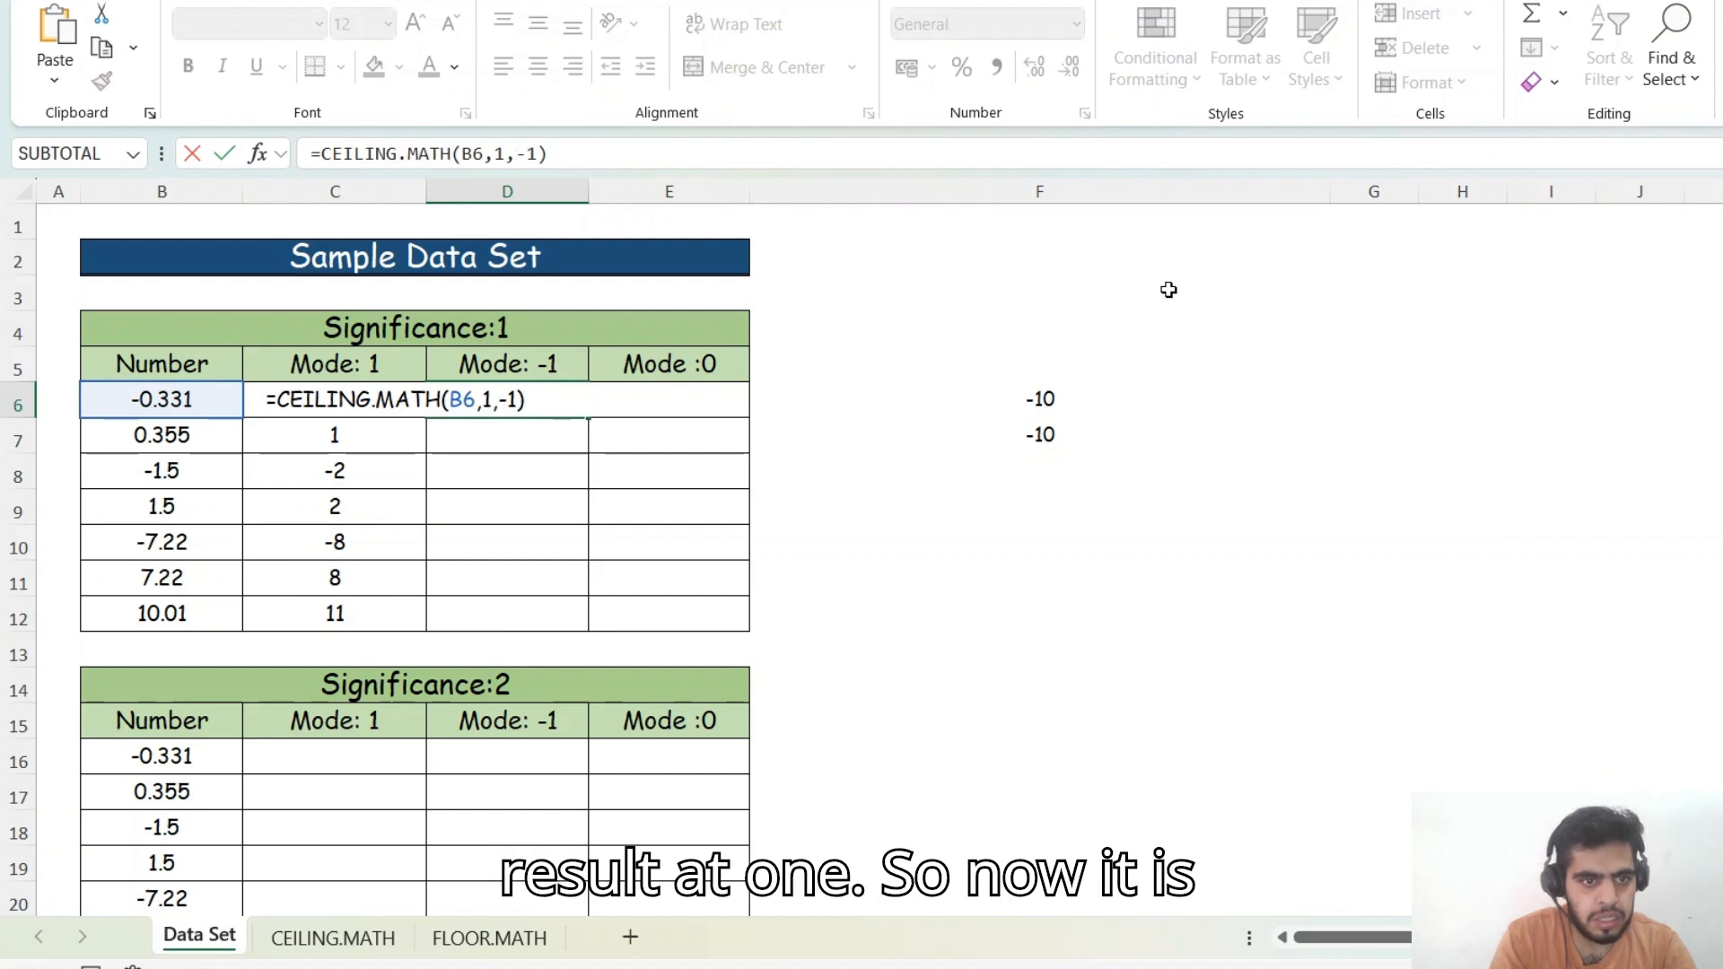
key("ctrl+Return")
- Fill D6's formula down through D12
key("shift+Down")
key("shift+Down")
key("shift+Down")
key("shift+Down")
key("shift+Down")
key("shift+Down")
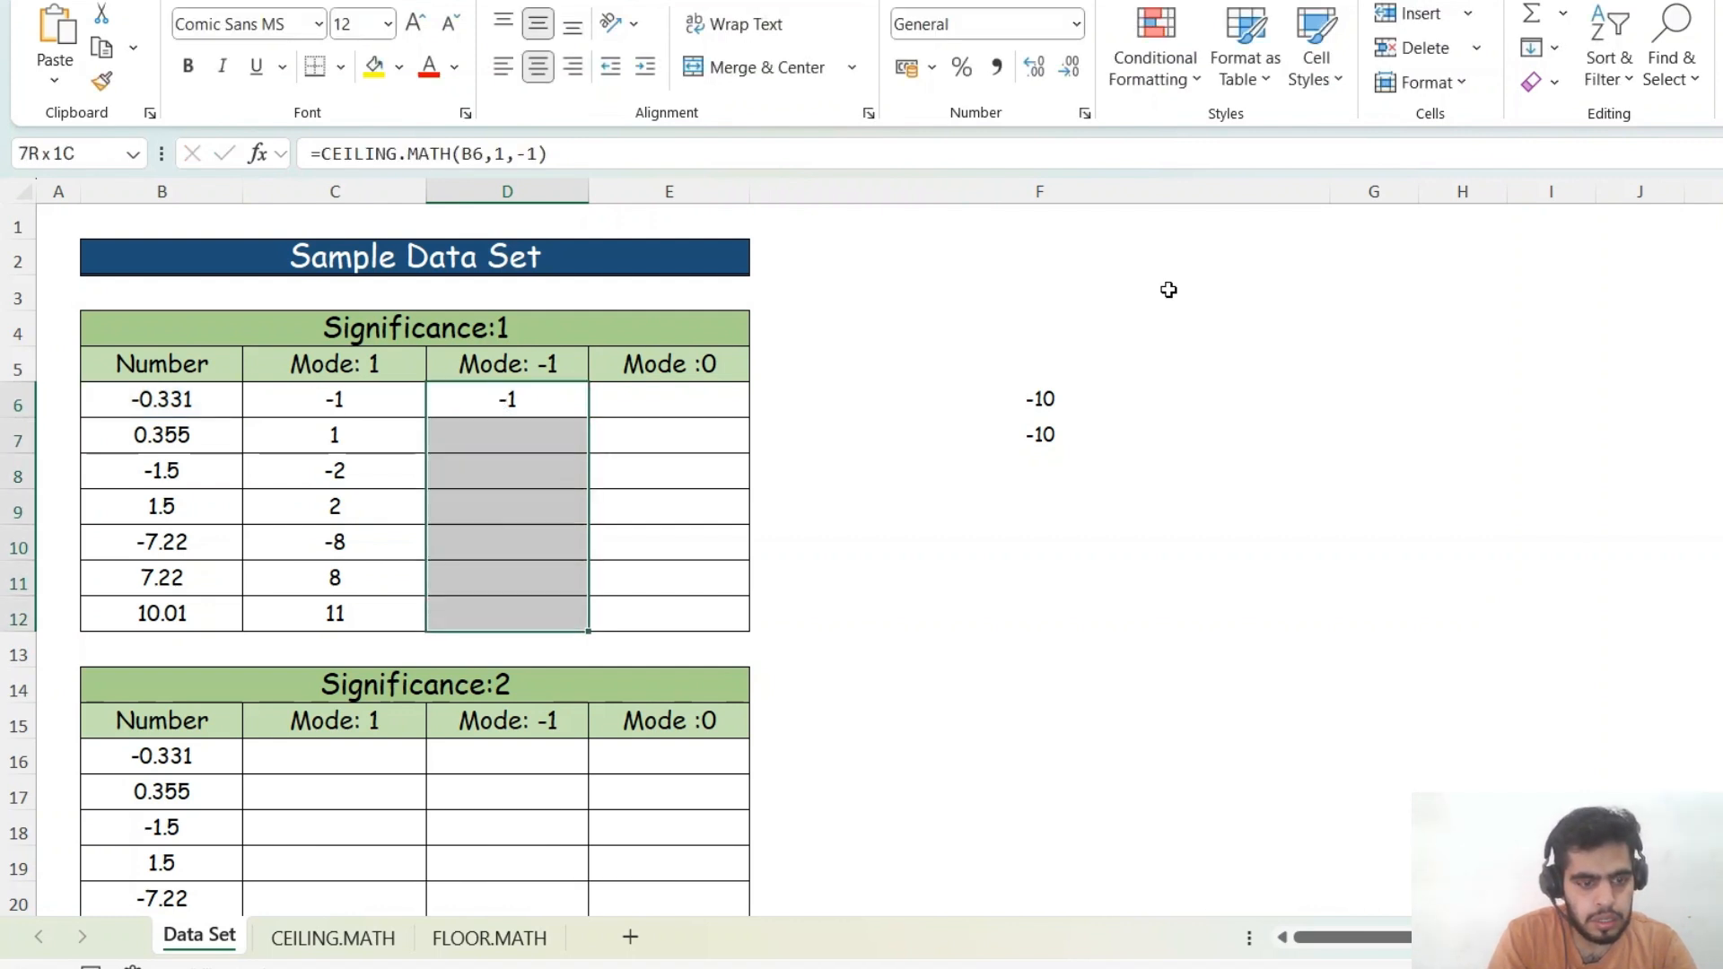
key("ctrl+d")
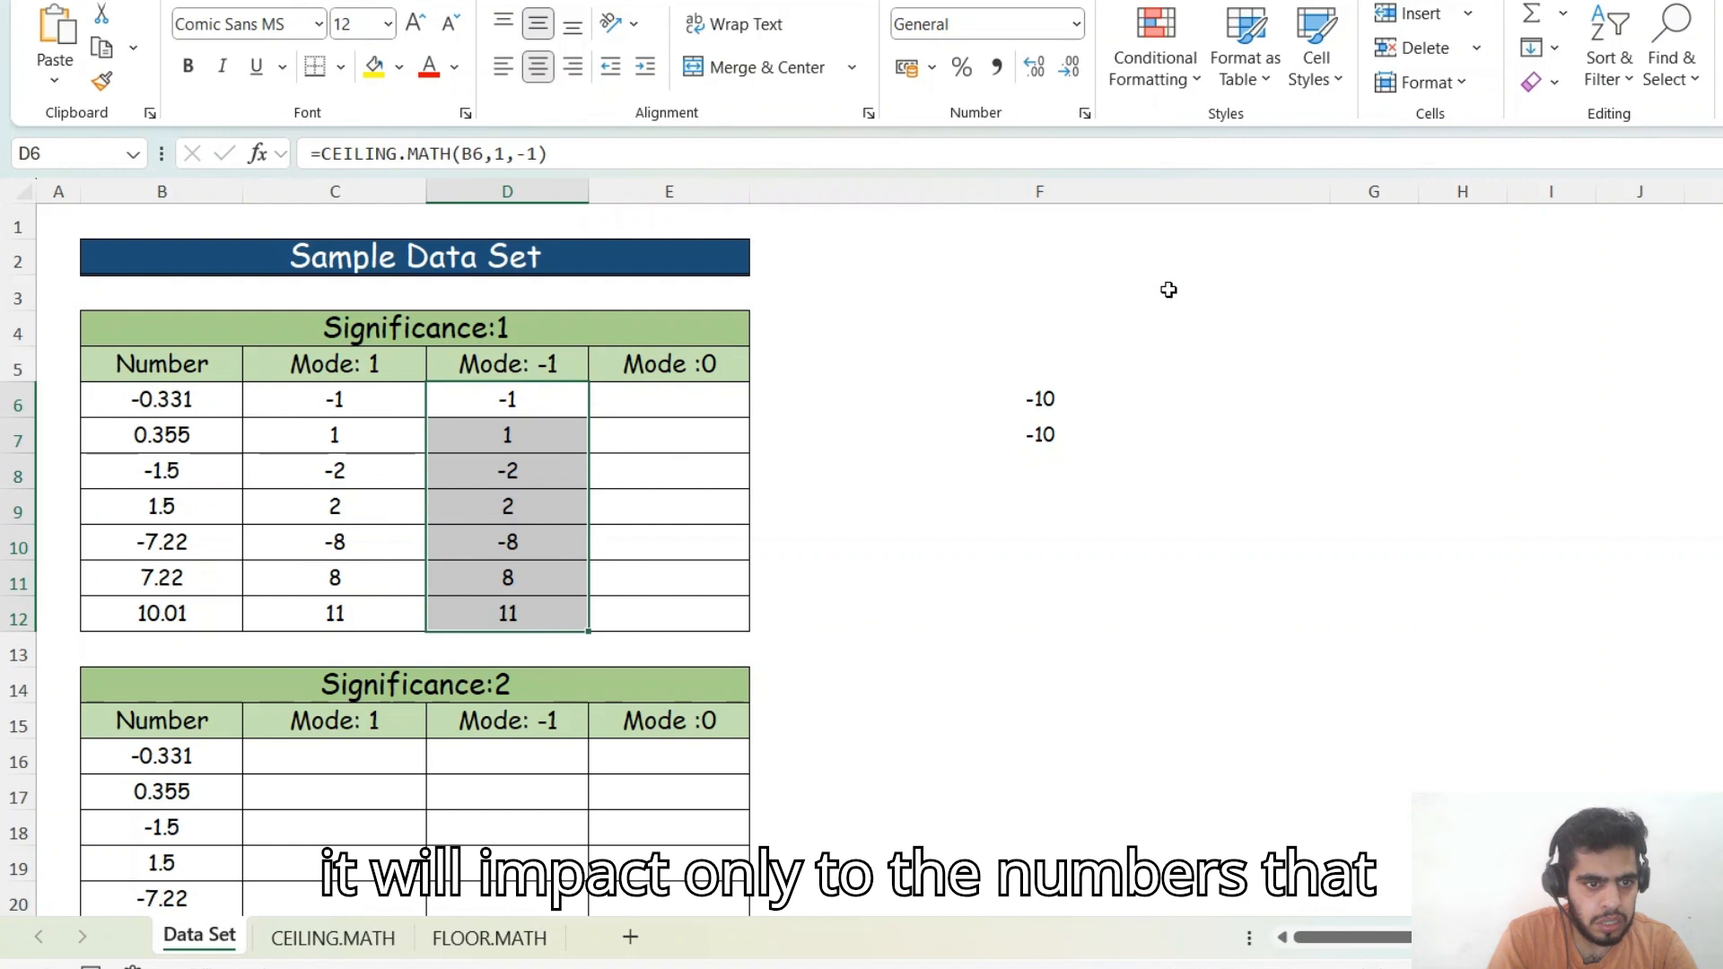
key("F2")
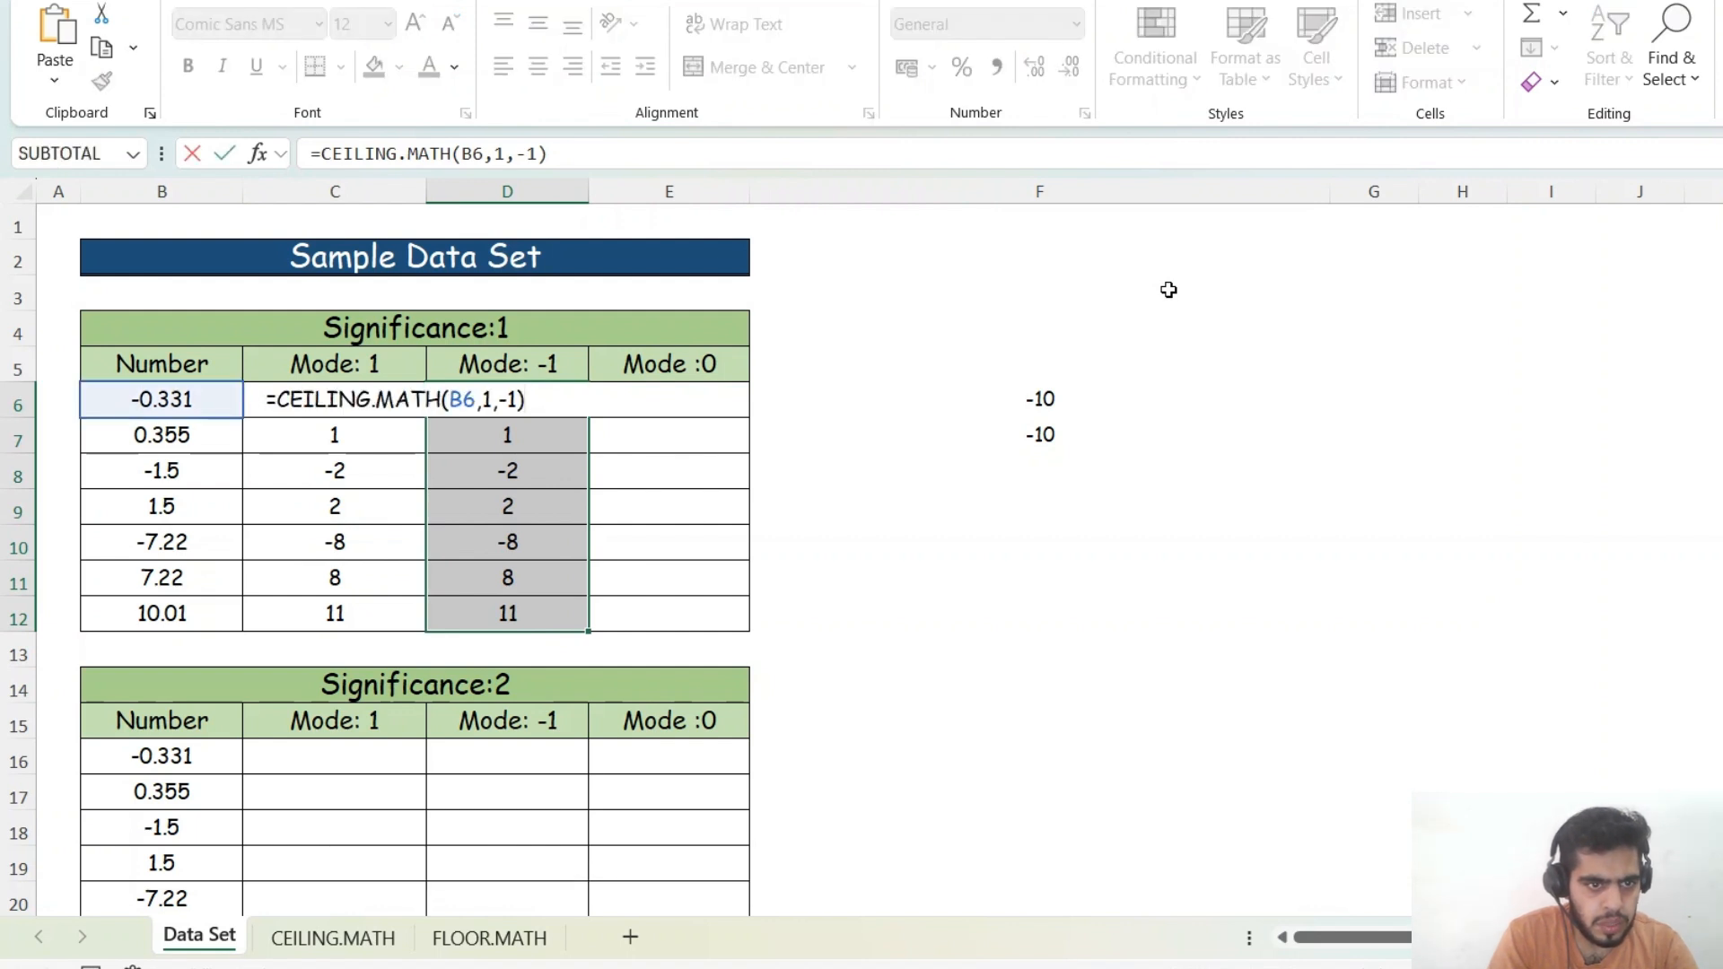
key("Escape")
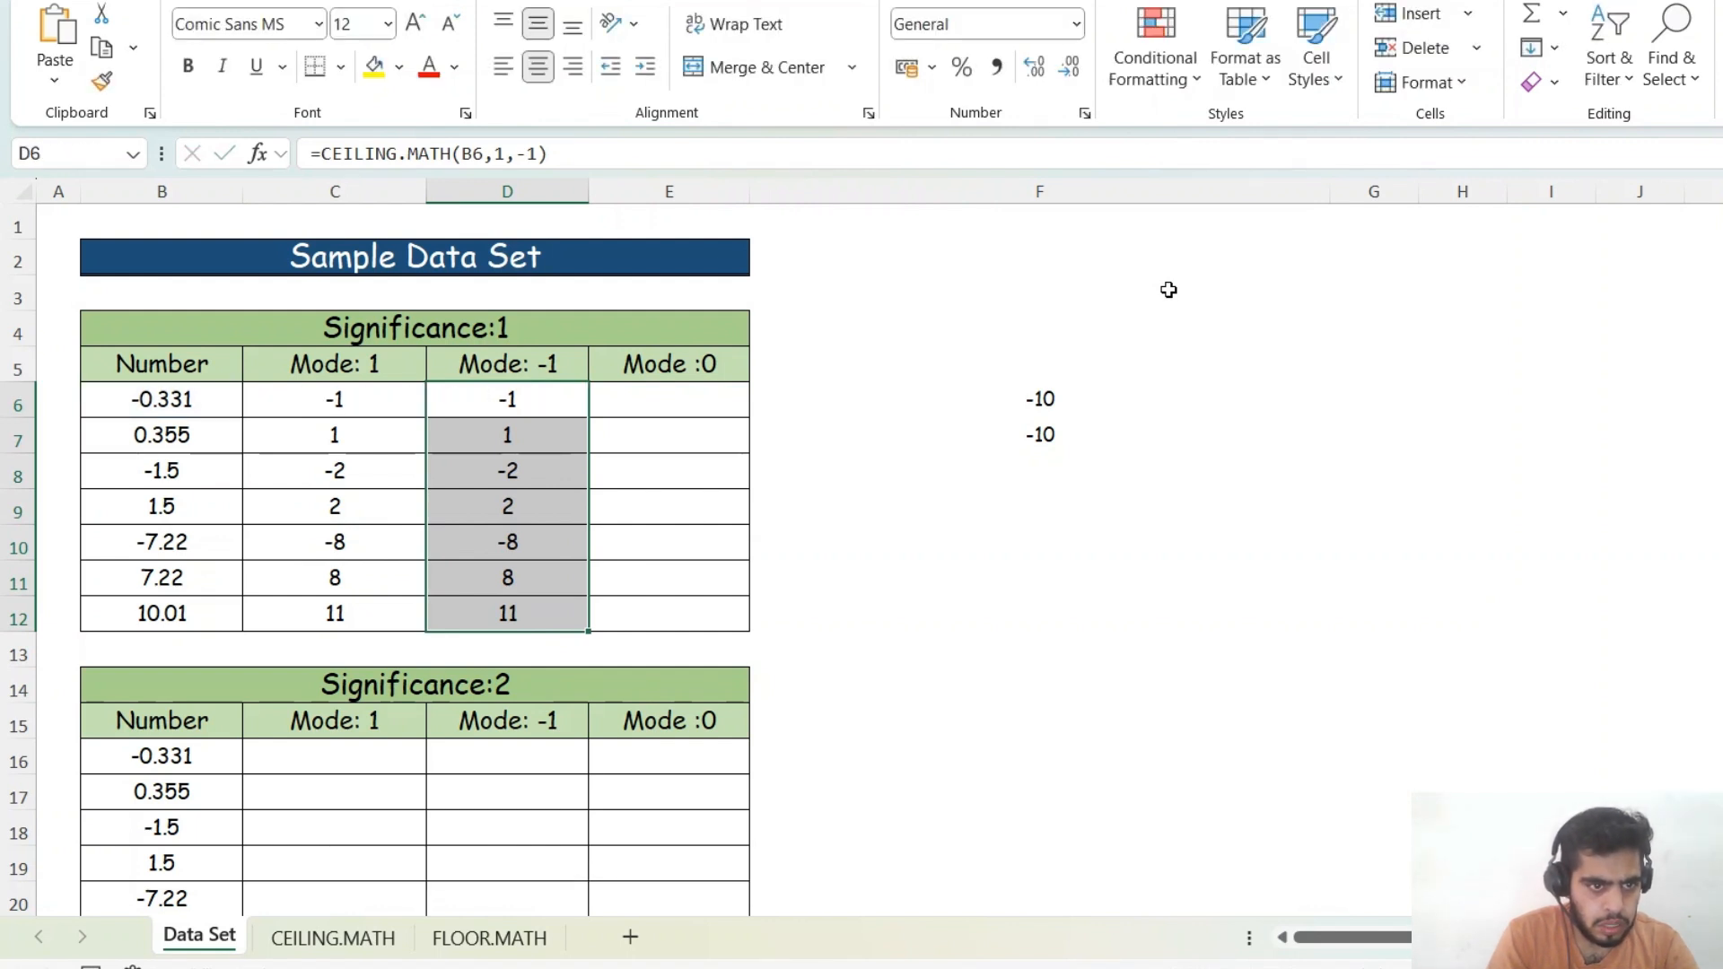
- Copy D6's formula into E6 under Mode :0 with its mode argument replaced by 0
key("Down")
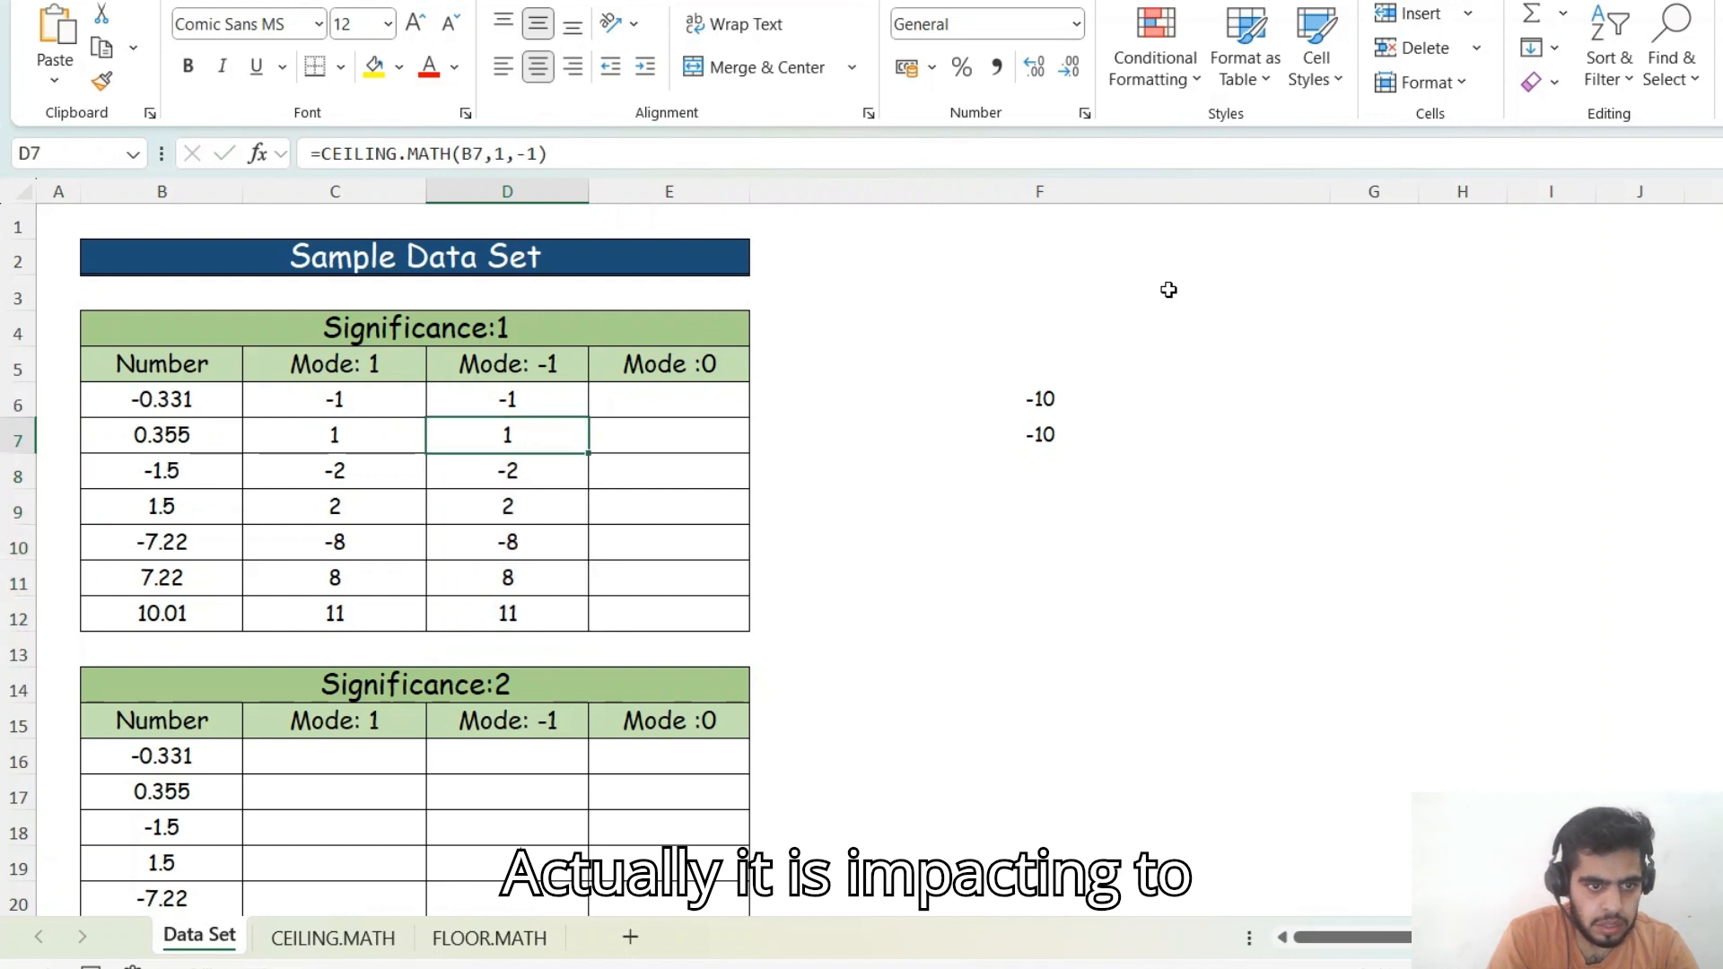
key("Down")
key("Right")
key("Up")
key("Up")
key("Left")
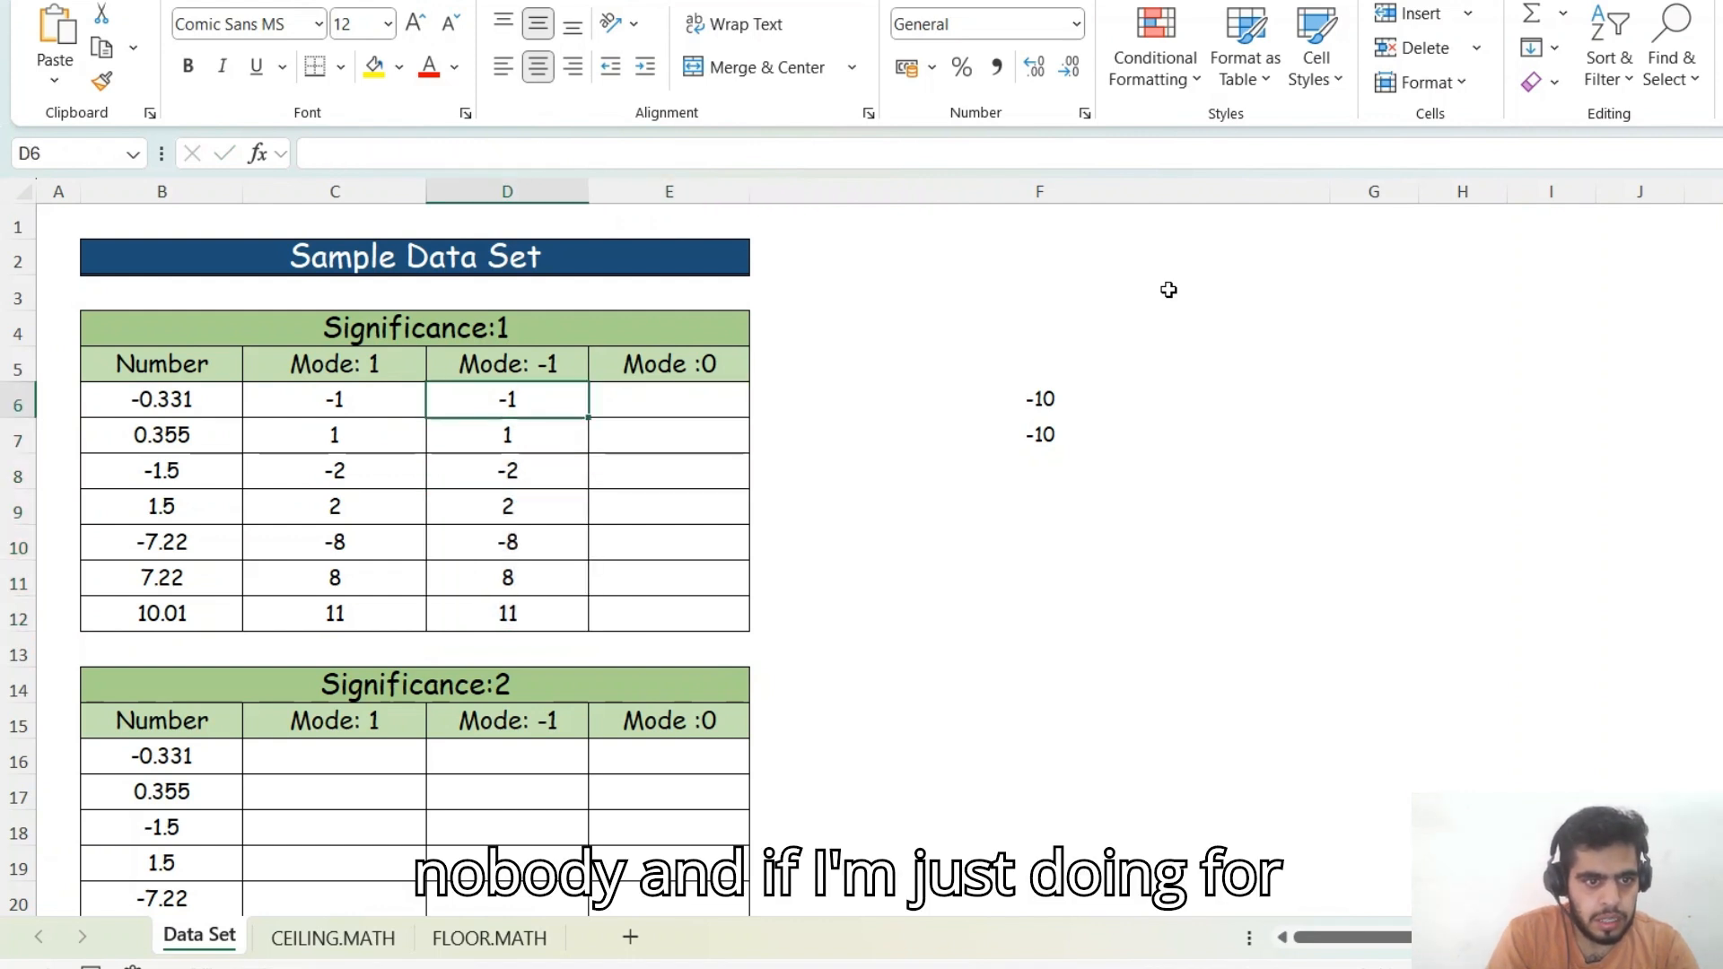
key("F2")
key("ctrl+a")
key("ctrl+c")
key("Tab")
key("F2")
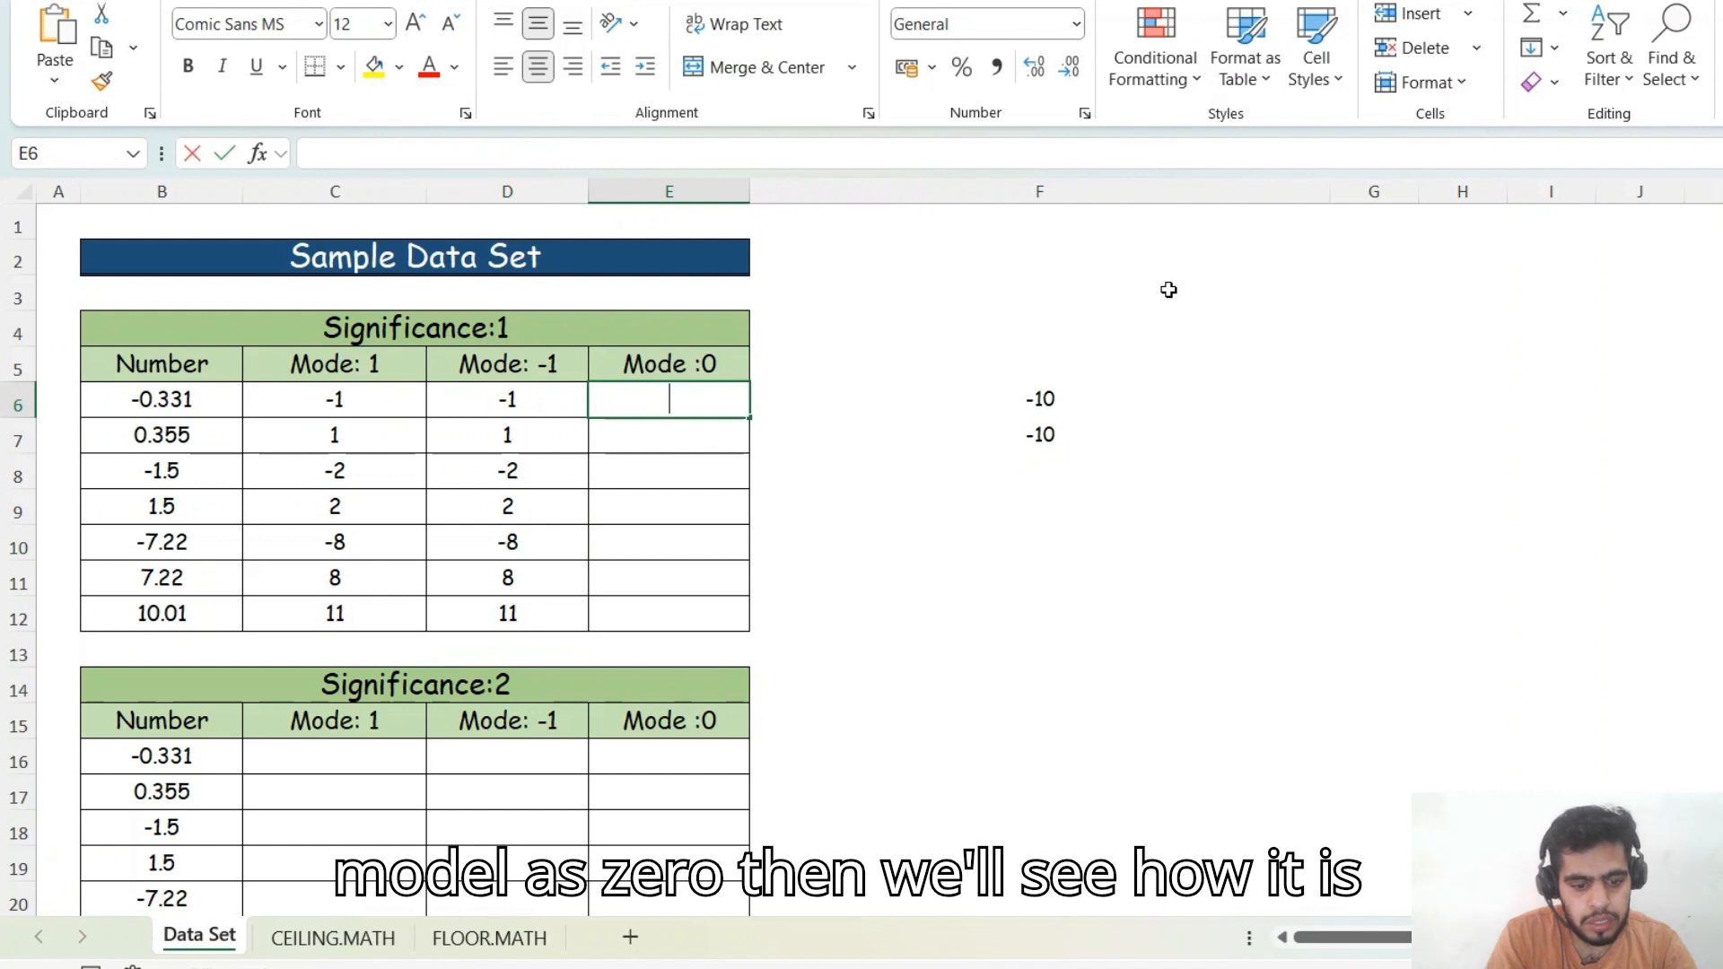
key("ctrl+v")
key("BackSpace")
key("BackSpace")
type("0")
key("Return")
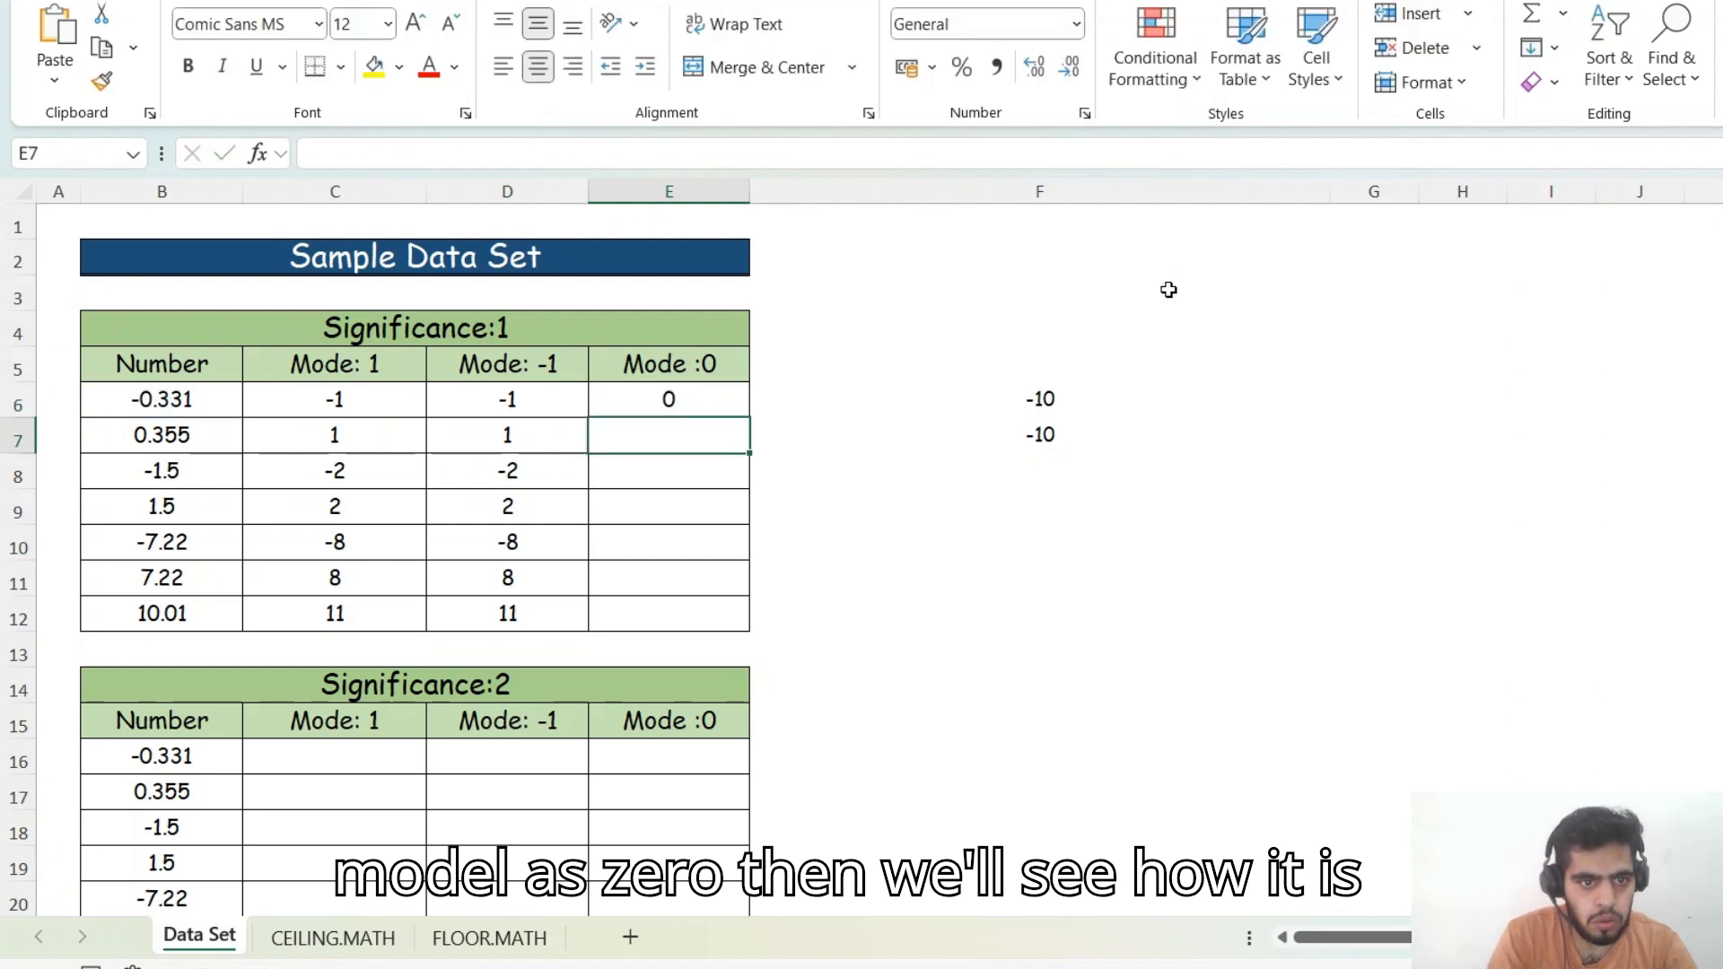
- Fill E6's Mode 0 formula down through E12
key("Up")
key("shift+Down")
key("shift+Down")
key("shift+Down")
key("shift+Down")
key("shift+Down")
key("shift+Down")
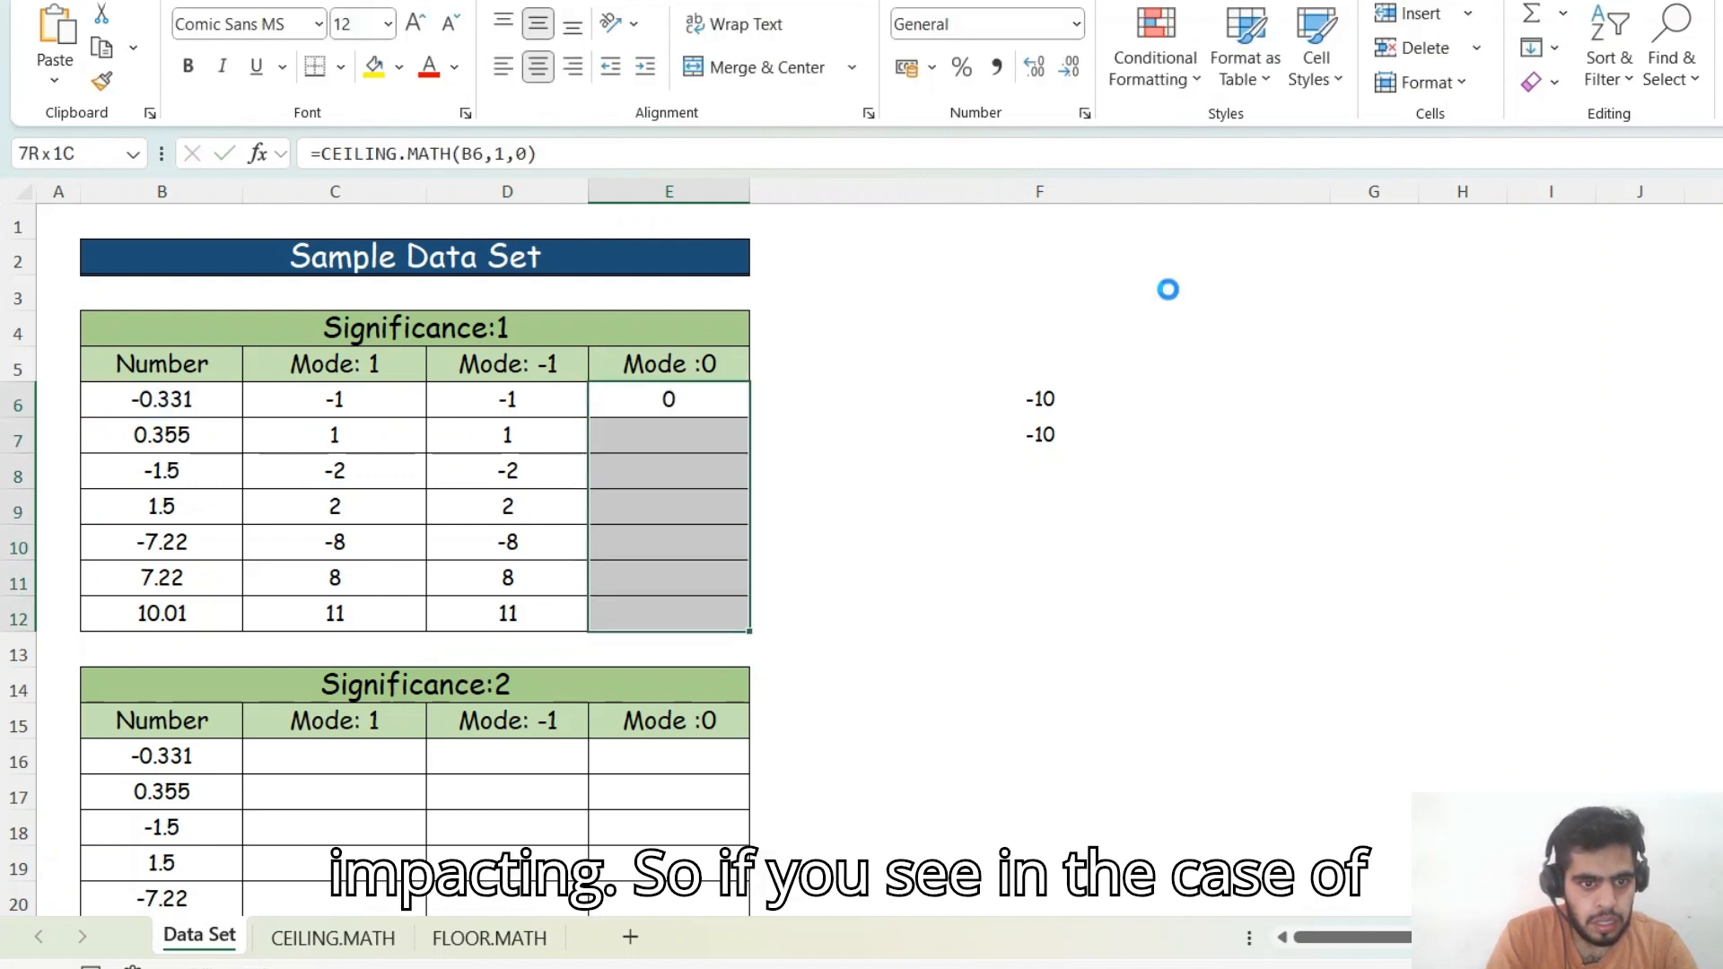
key("ctrl+d")
- Compare the Mode 0 results with the Mode 1 and Mode -1 columns, moving to the Significance:2 table
left_click(213, 399)
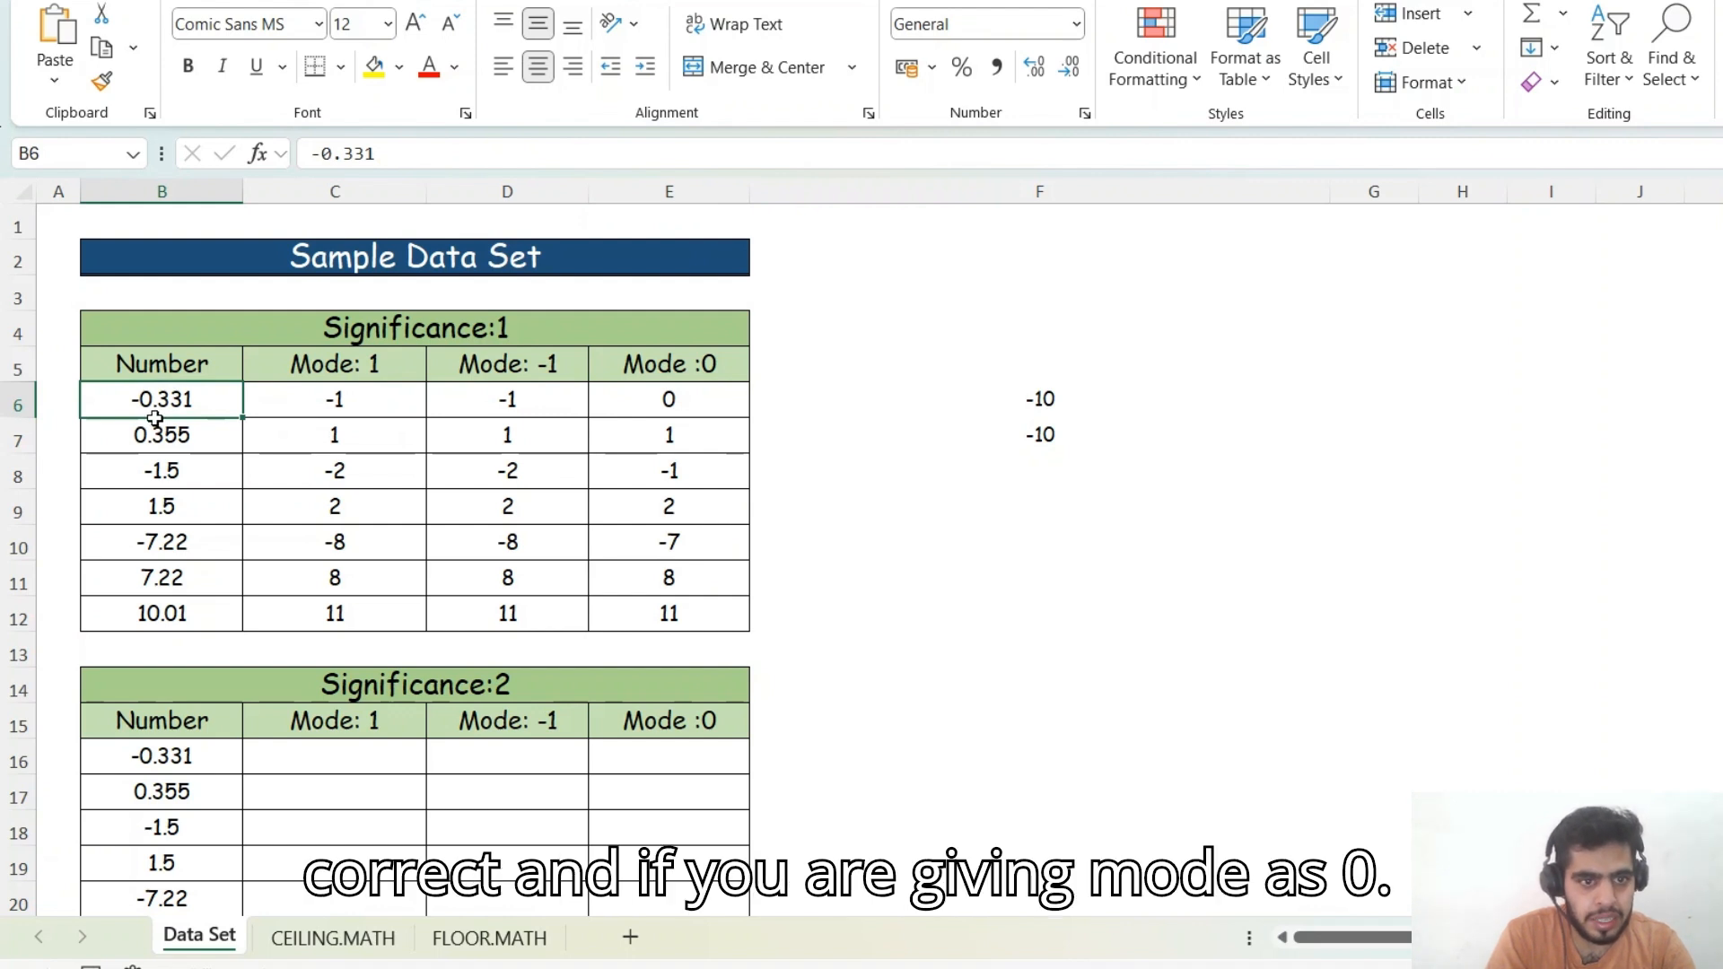
left_click(681, 393)
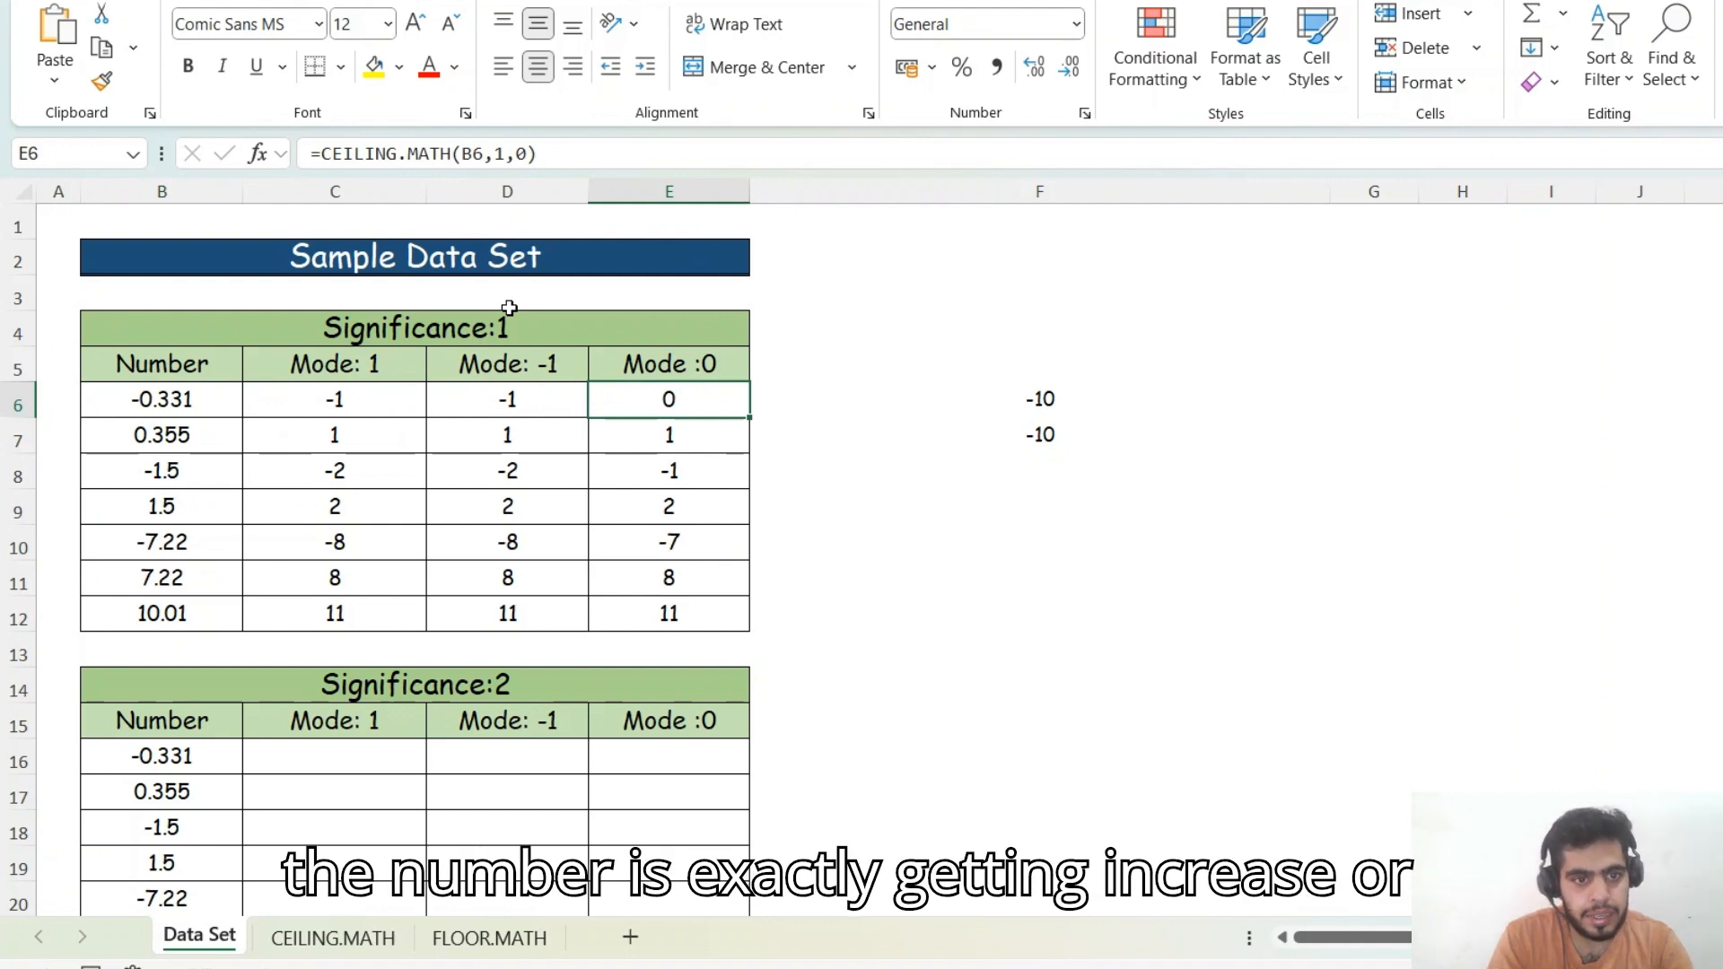
key("Down")
key("Down")
key("Down")
key("Up")
key("Up")
key("Left")
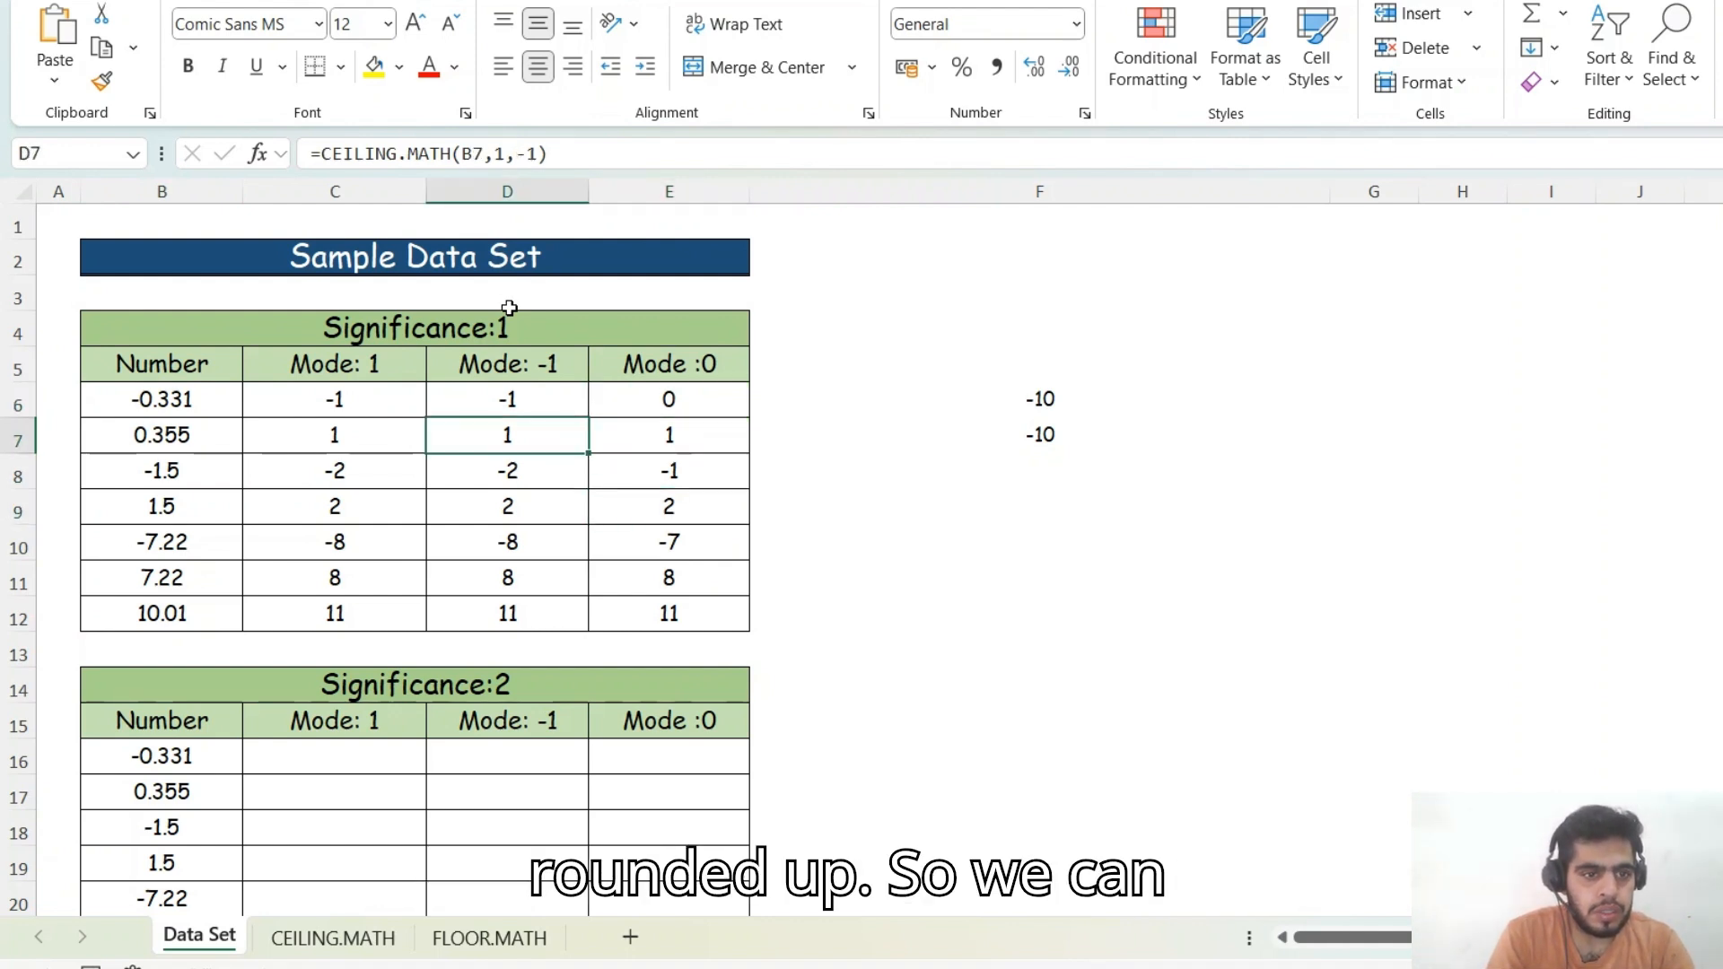
key("Left")
key("Down")
key("Down")
key("Down")
key("Down")
key("Down")
key("Down")
key("Down")
key("Down")
key("Down")
key("Down")
key("Down")
key("Down")
key("Down")
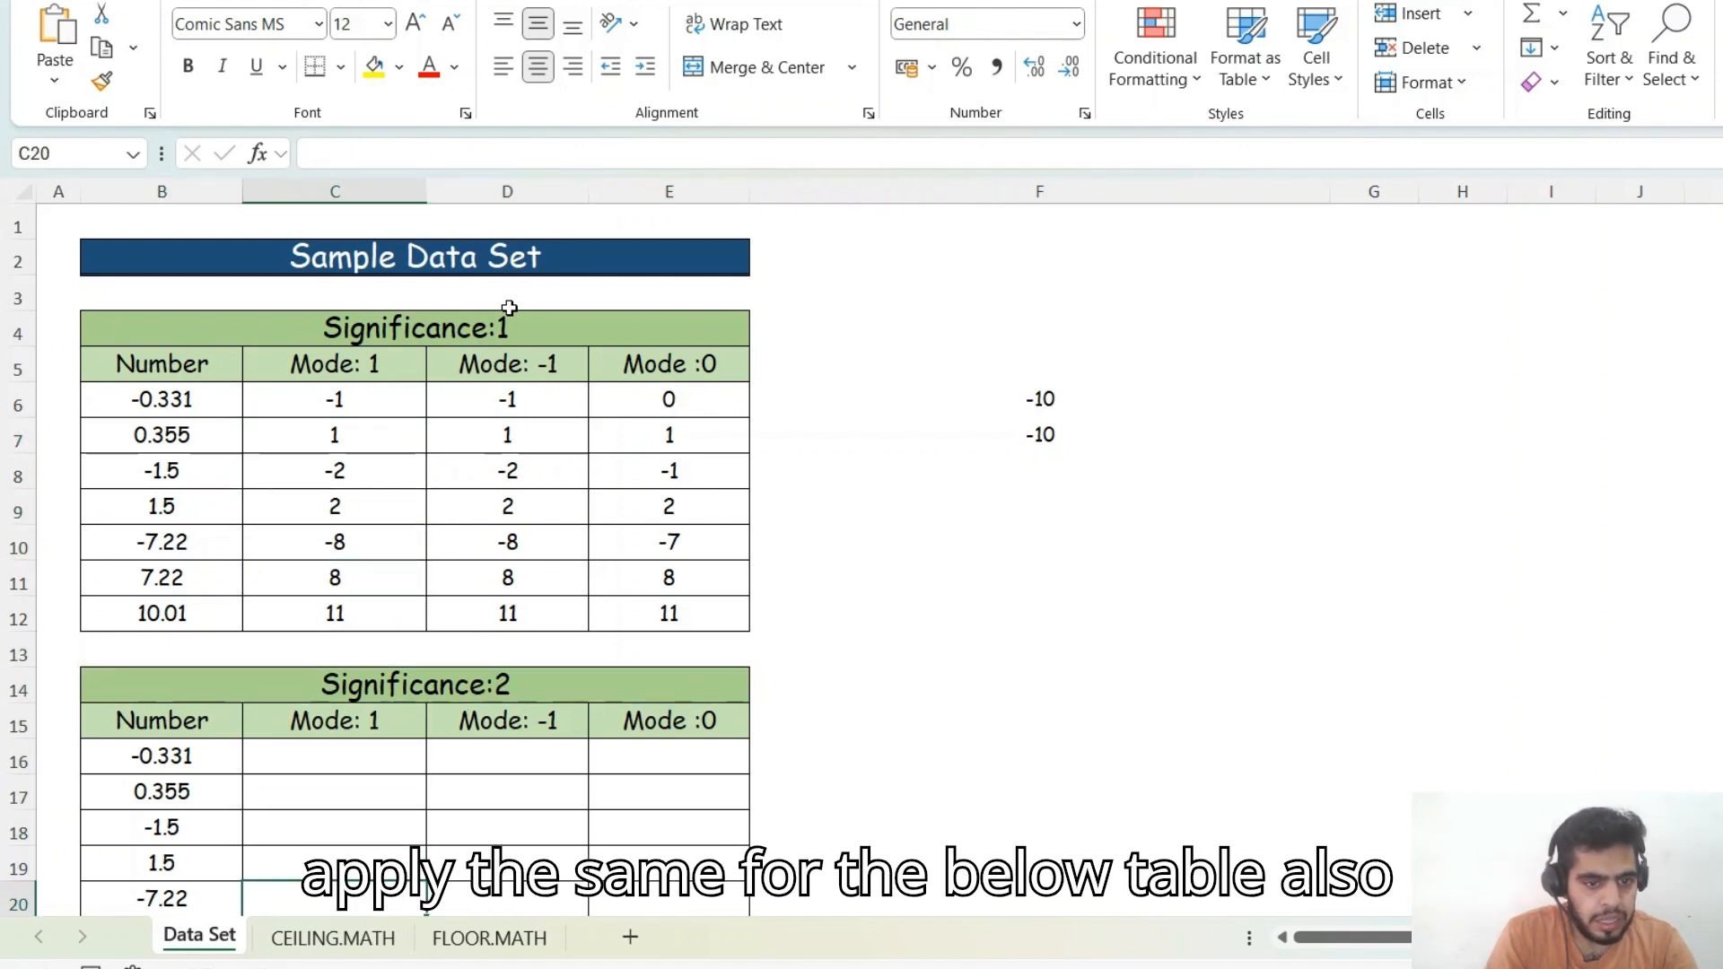
key("Down")
key("Down")
key("Down")
key("Down")
key("Up")
key("Up")
key("Up")
key("Up")
key("Up")
key("Up")
key("Up")
key("Up")
key("Up")
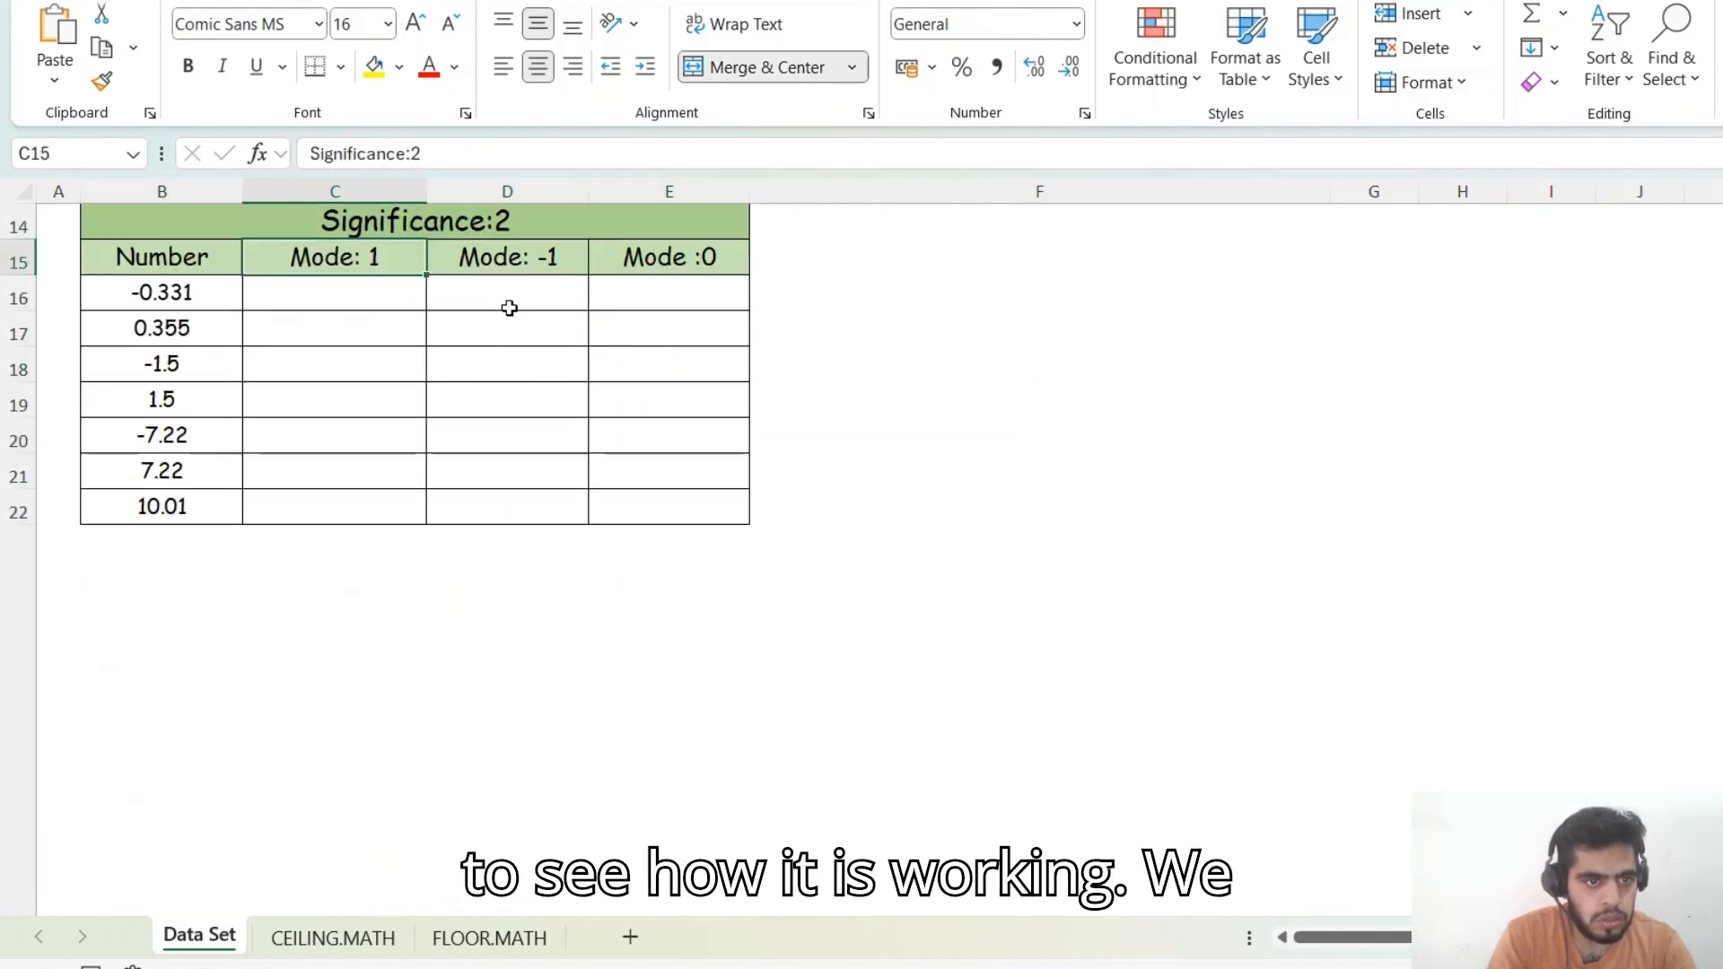
- Enter =CEILING.MATH(B16,2,1) in C16 under Significance:2, Mode: 1
key("Down")
type("=cei")
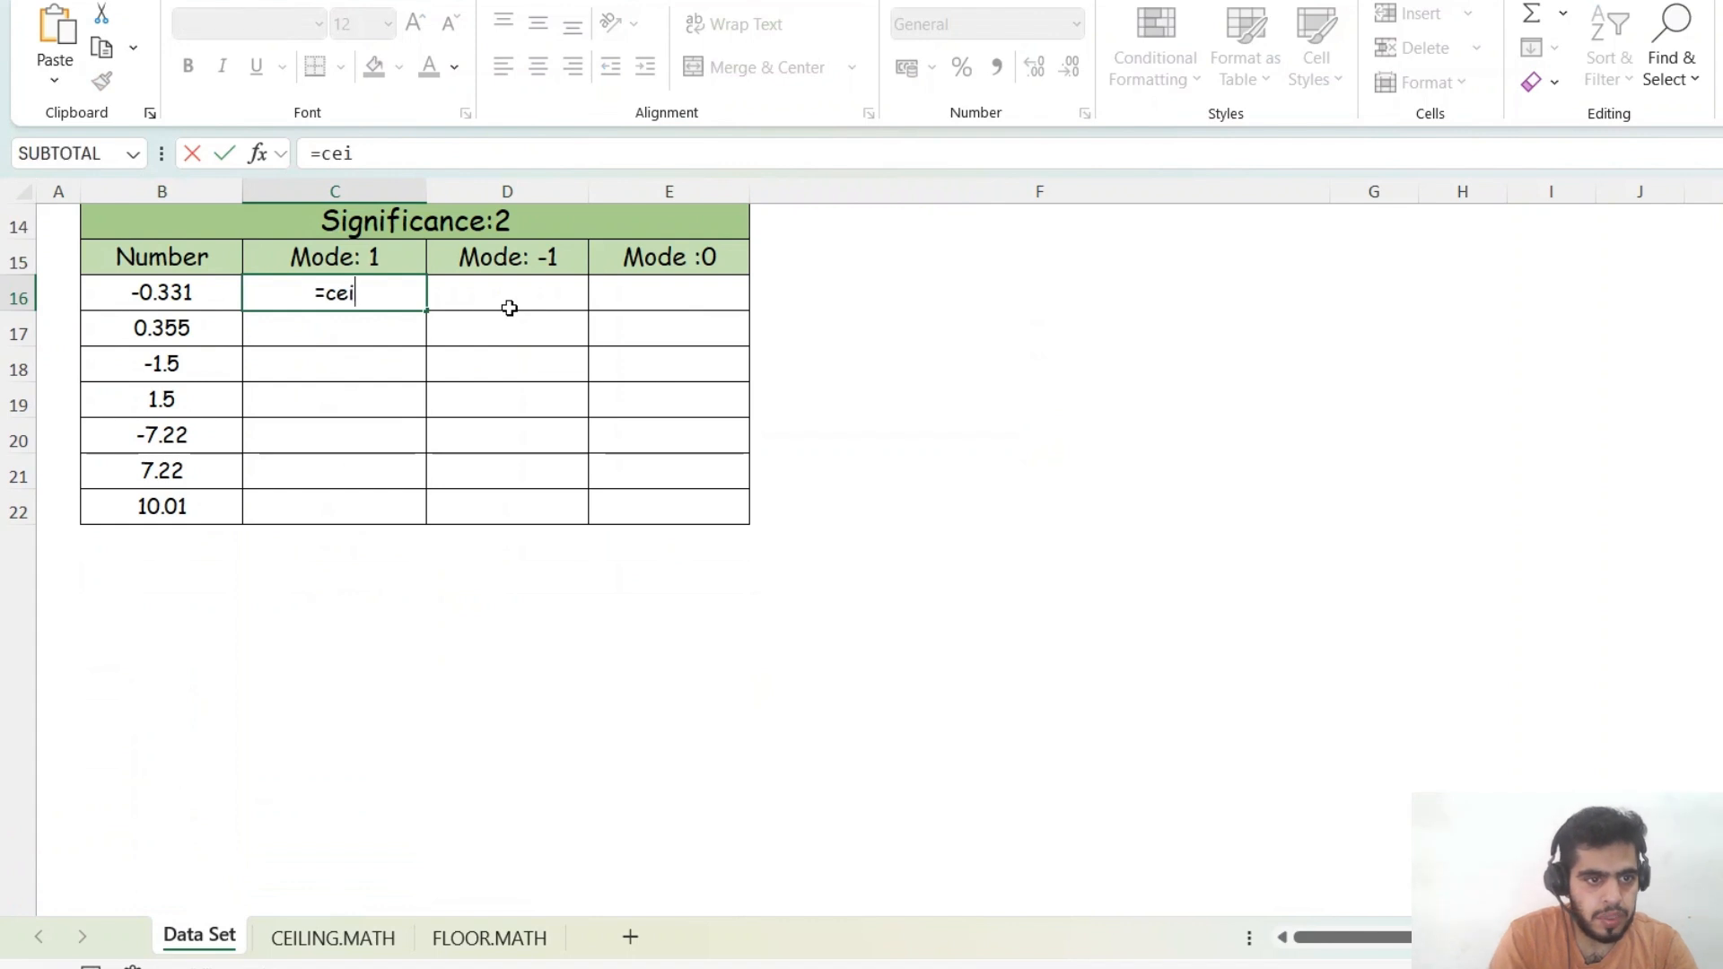
key("Tab")
key("Left")
type(",")
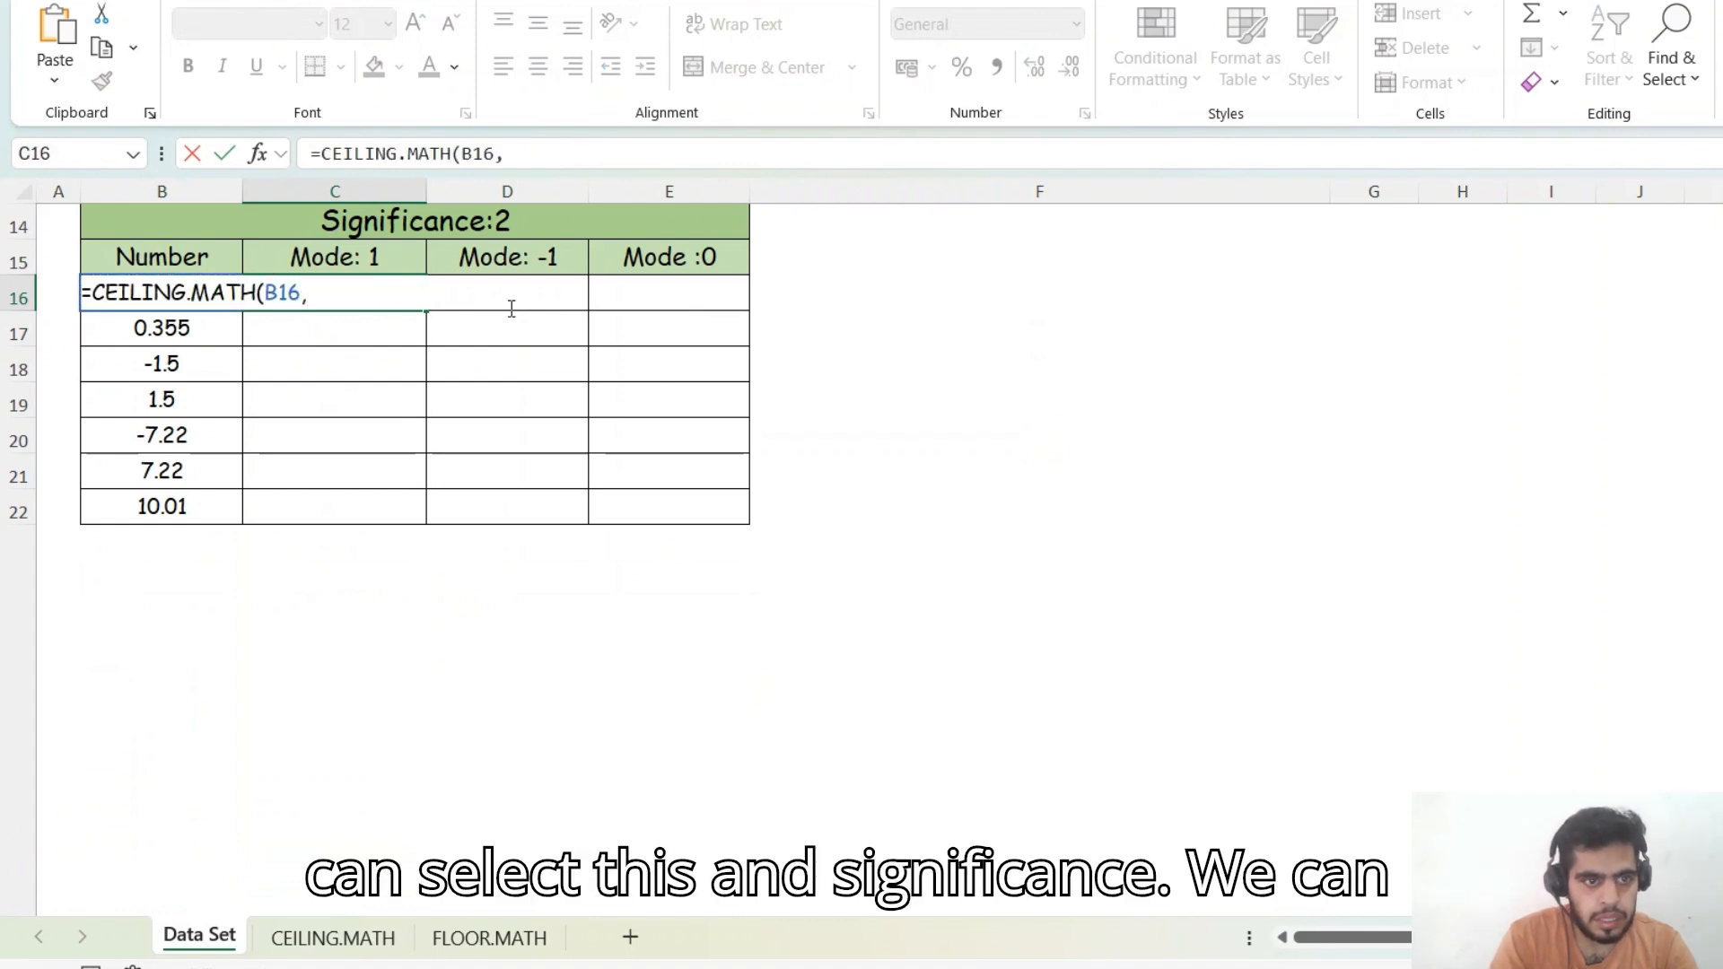
type("2,1")
key("Return")
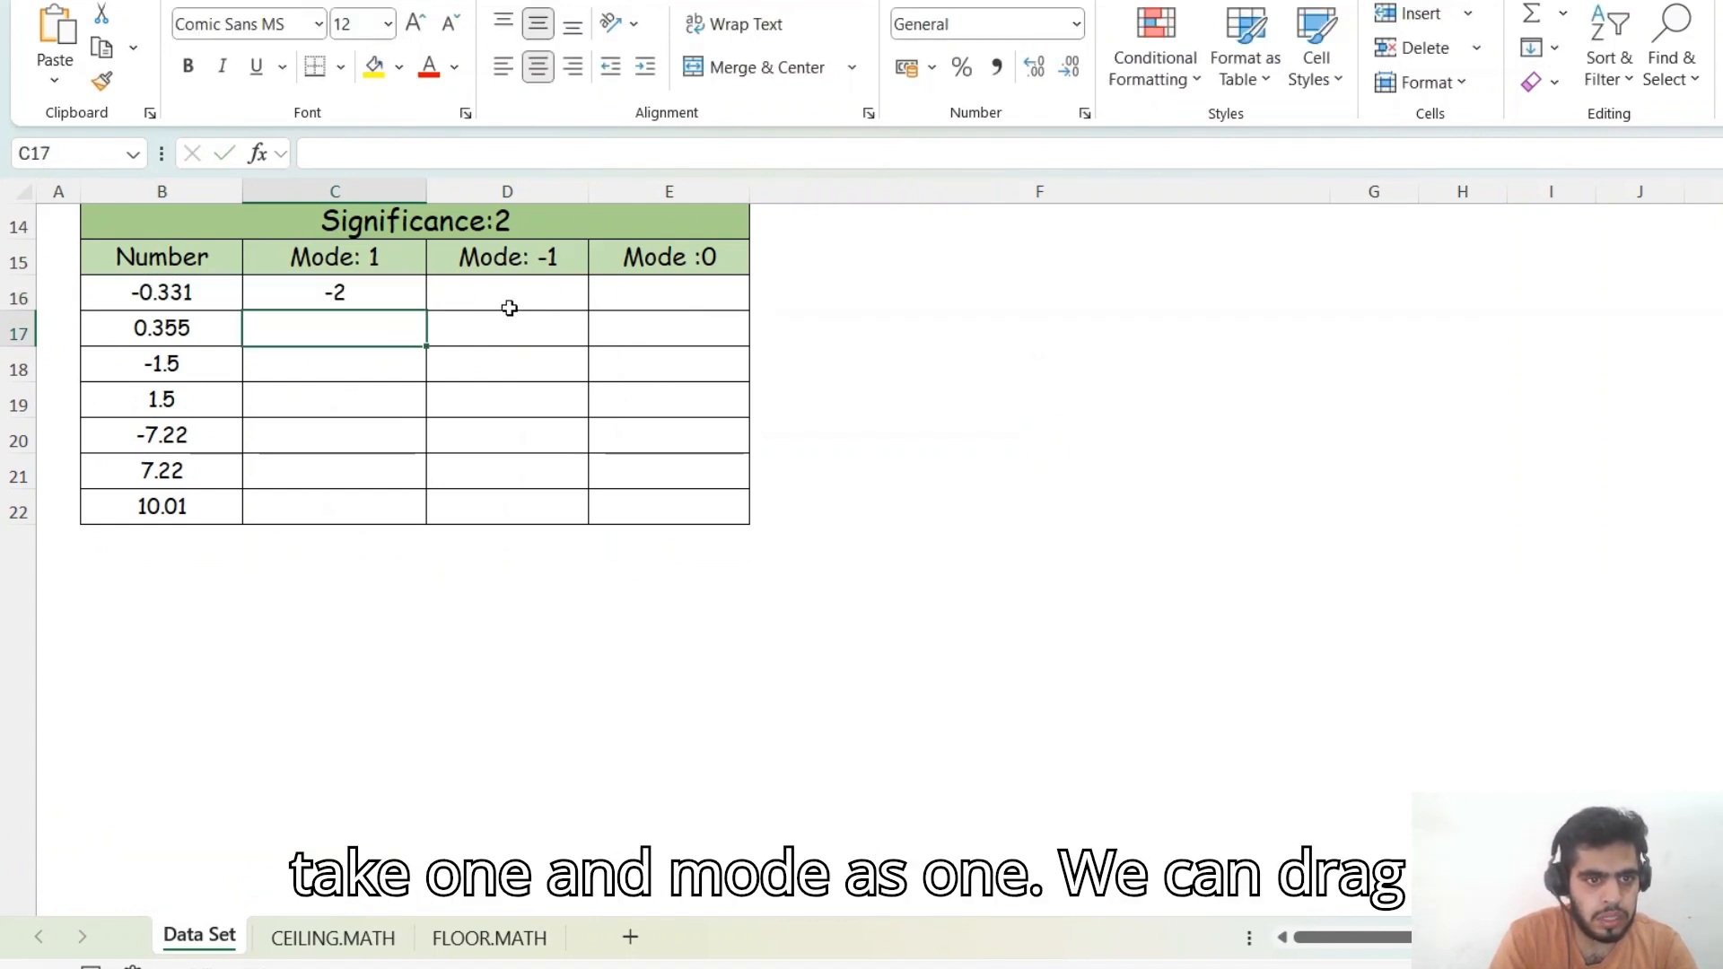
- Copy C16's formula across to D16 and E16, and set D16's mode argument to -1
key("Up")
key("shift+Right")
key("shift+Right")
key("ctrl+r")
double_click(509, 308)
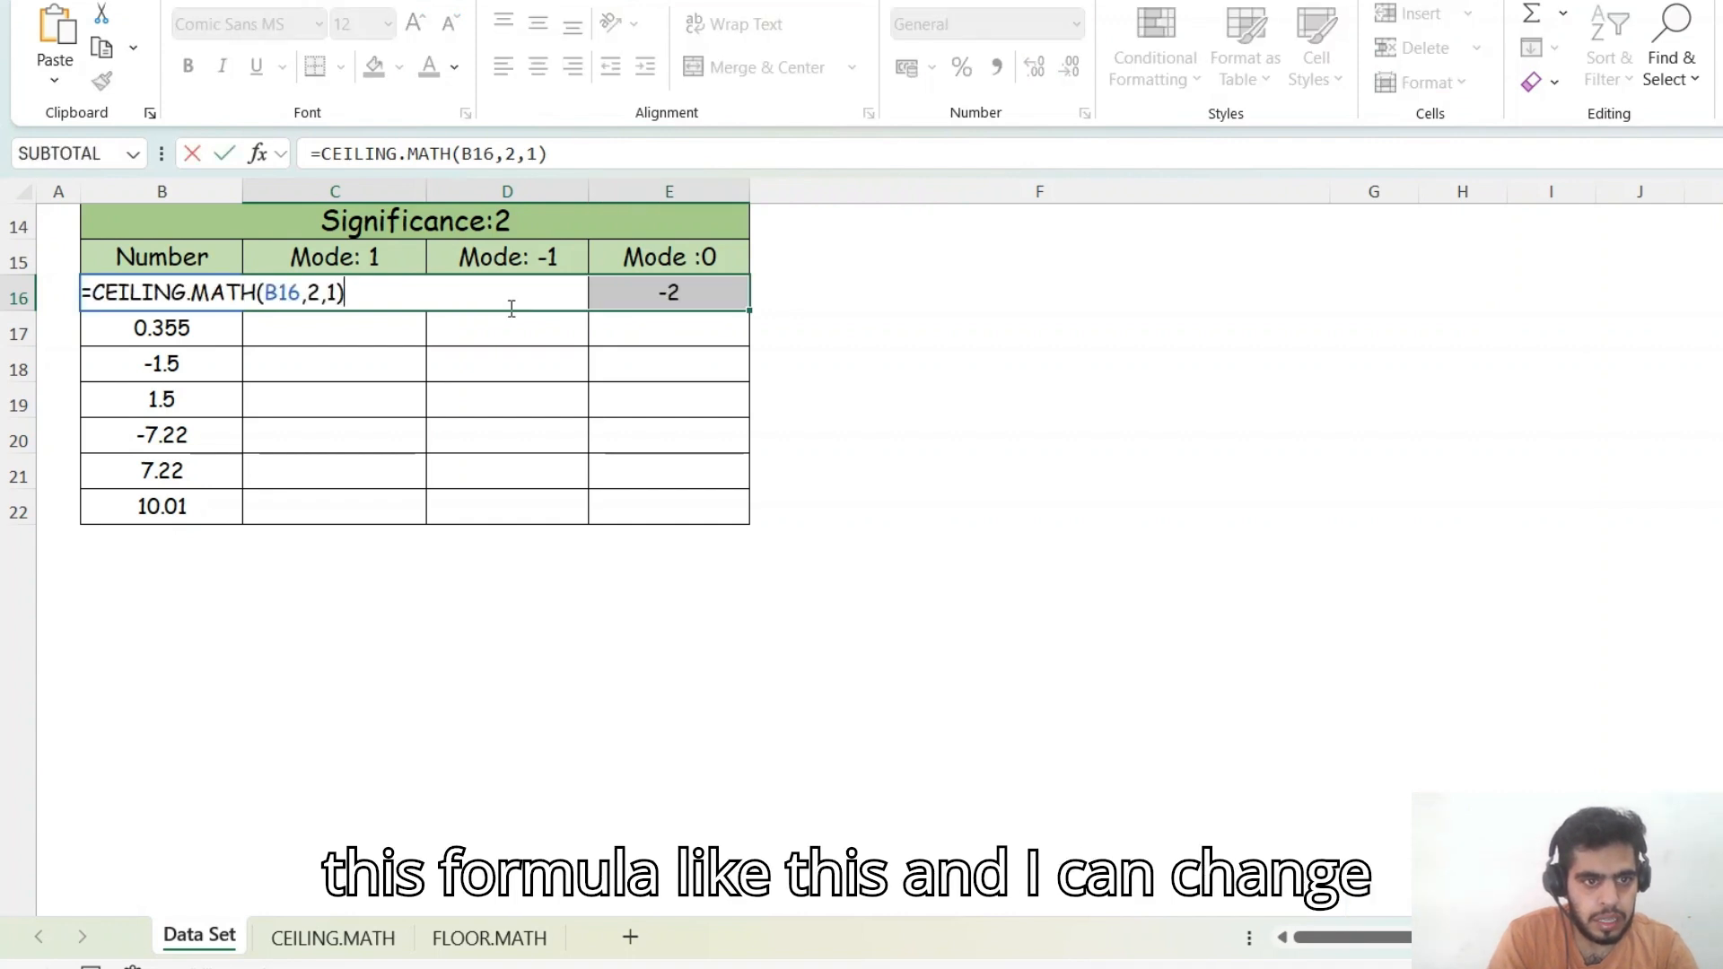
key("Left")
key("BackSpace")
type("-1")
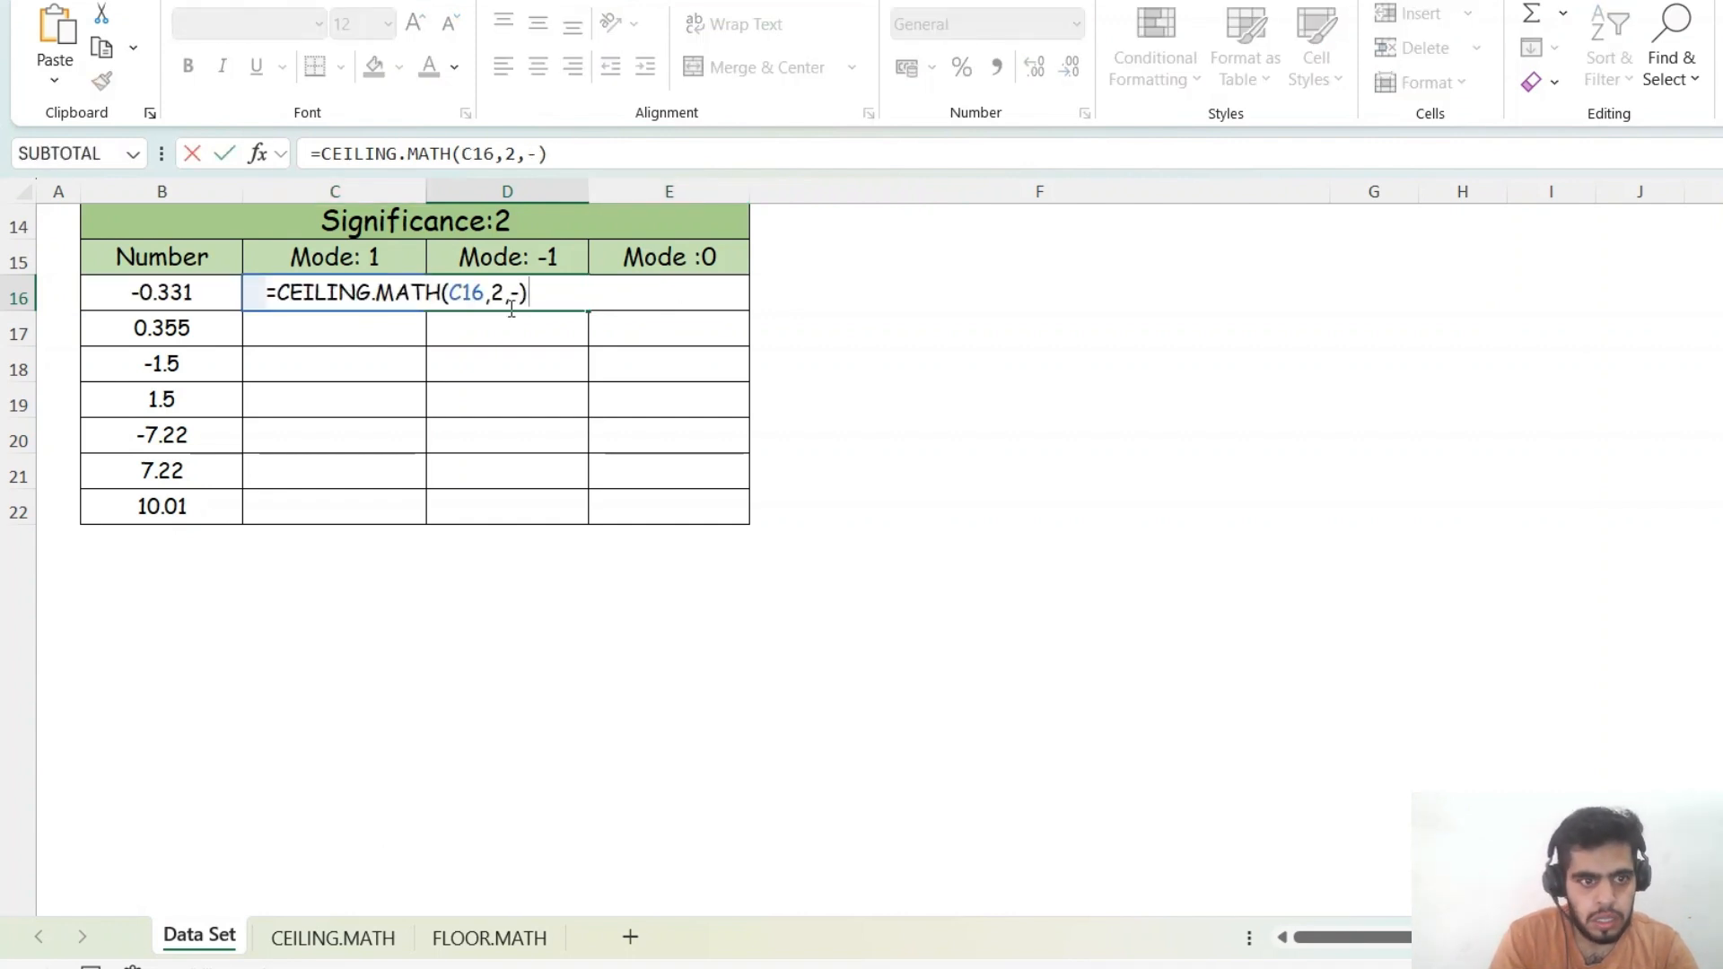
key("Return")
- Set E16's mode argument to 0
double_click(508, 307)
key("Left")
key("BackSpace")
type("0")
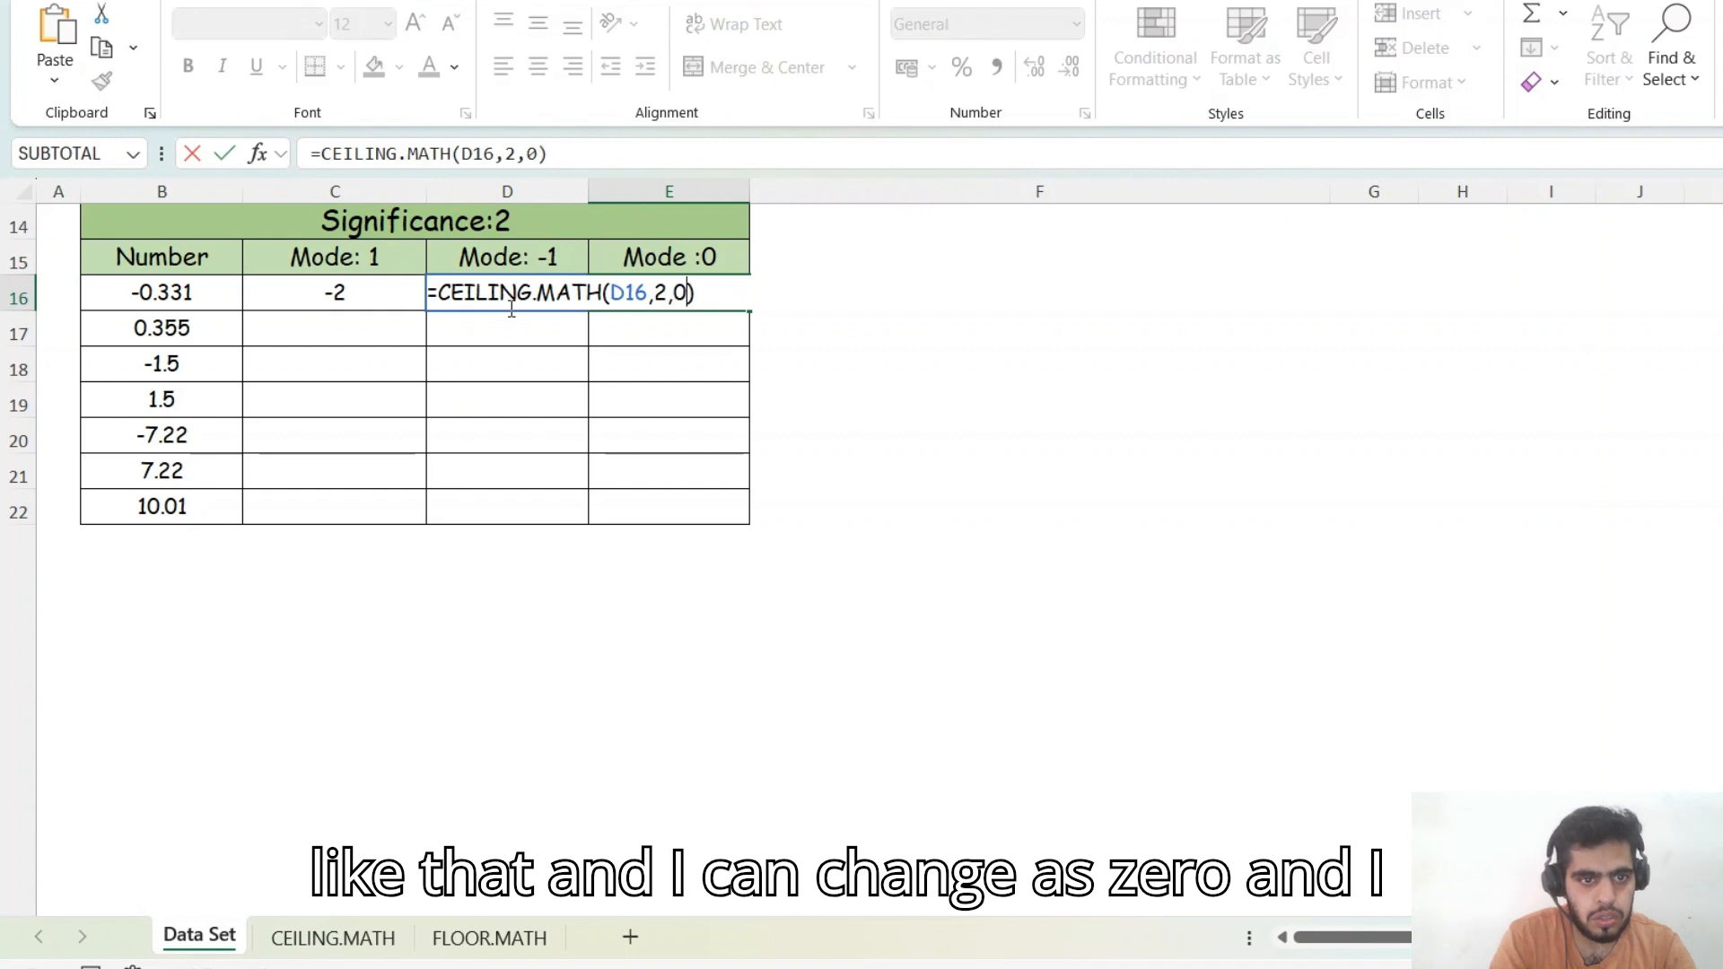
key("ctrl+Return")
- Fill the three formulas in row 16 down through row 22 of the Significance:2 table
key("Left")
key("shift+Right")
key("shift+Right")
key("shift+Down")
key("shift+Down")
key("shift+Down")
key("shift+Down")
key("shift+Down")
key("shift+Down")
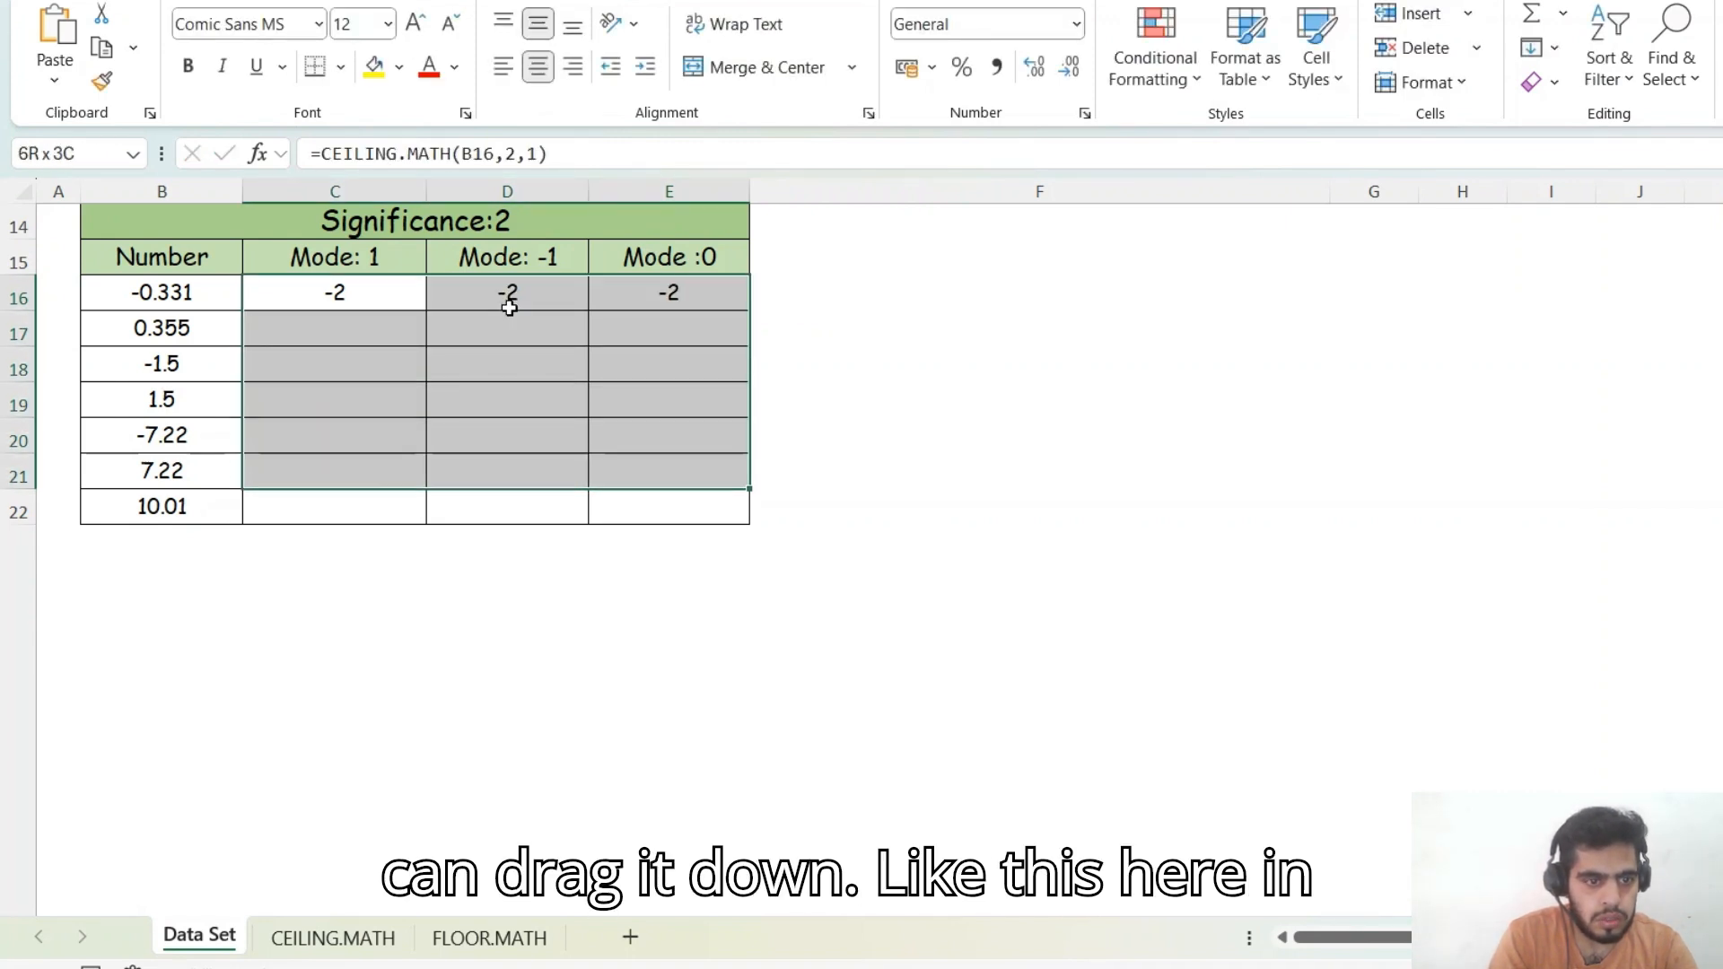
key("ctrl+d")
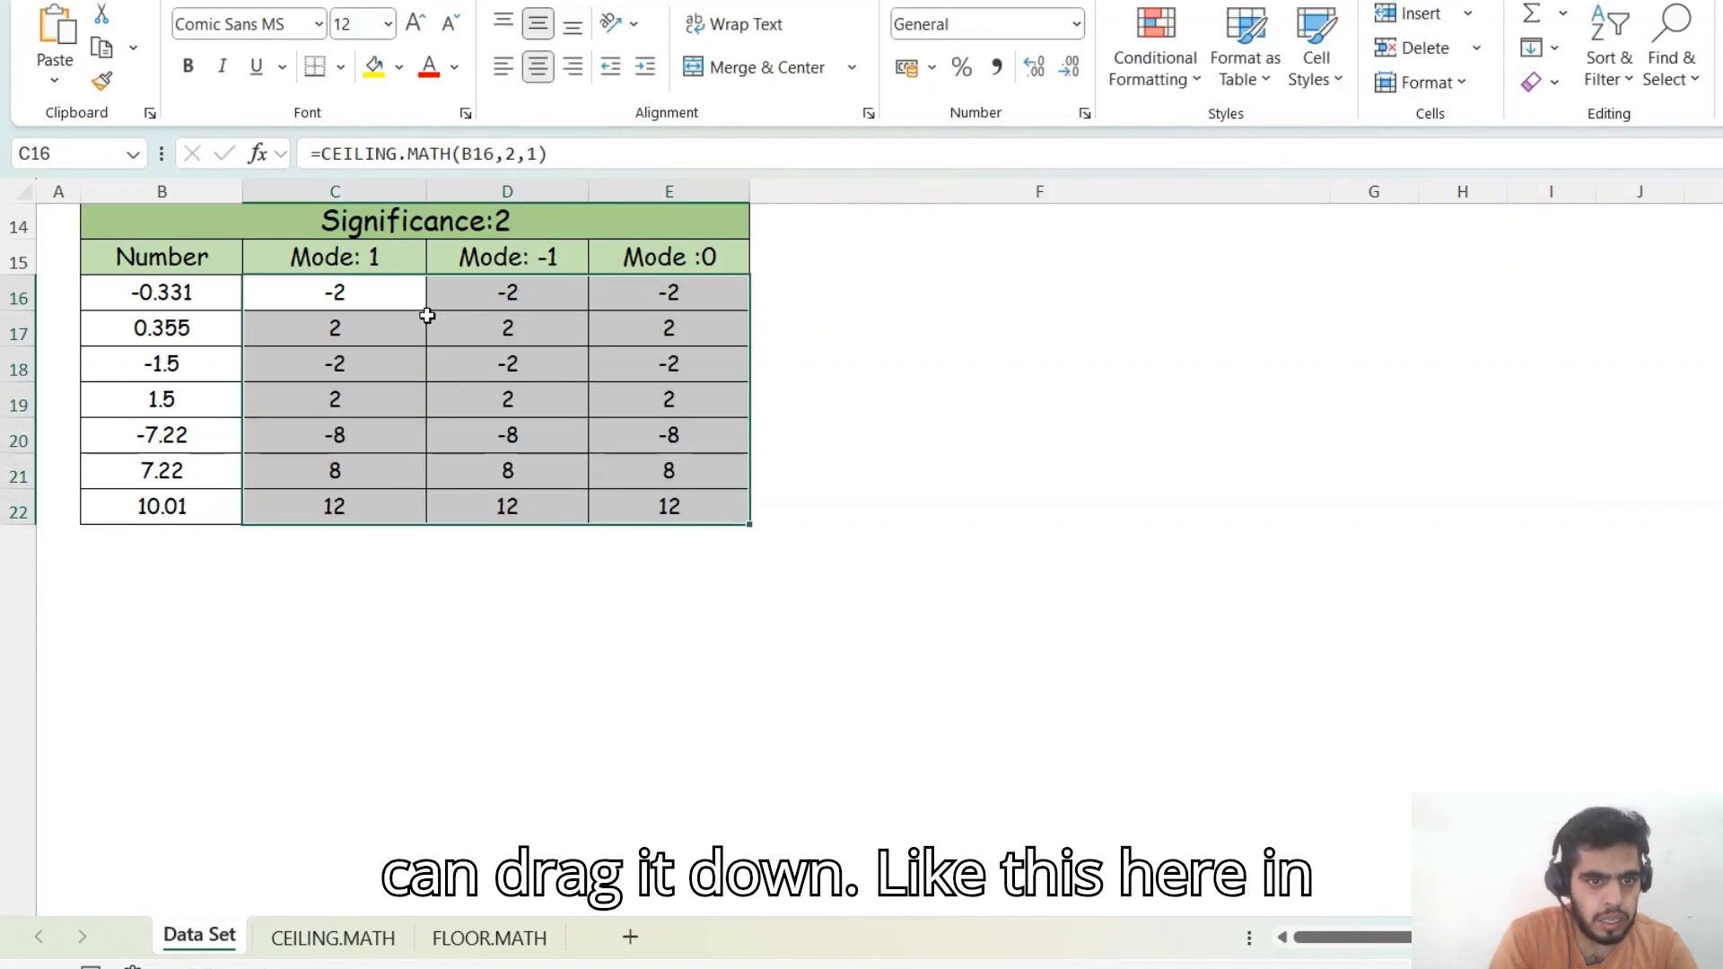
- Enter =B16*2 in F16 to show the number doubled, then clear F16
key("Left")
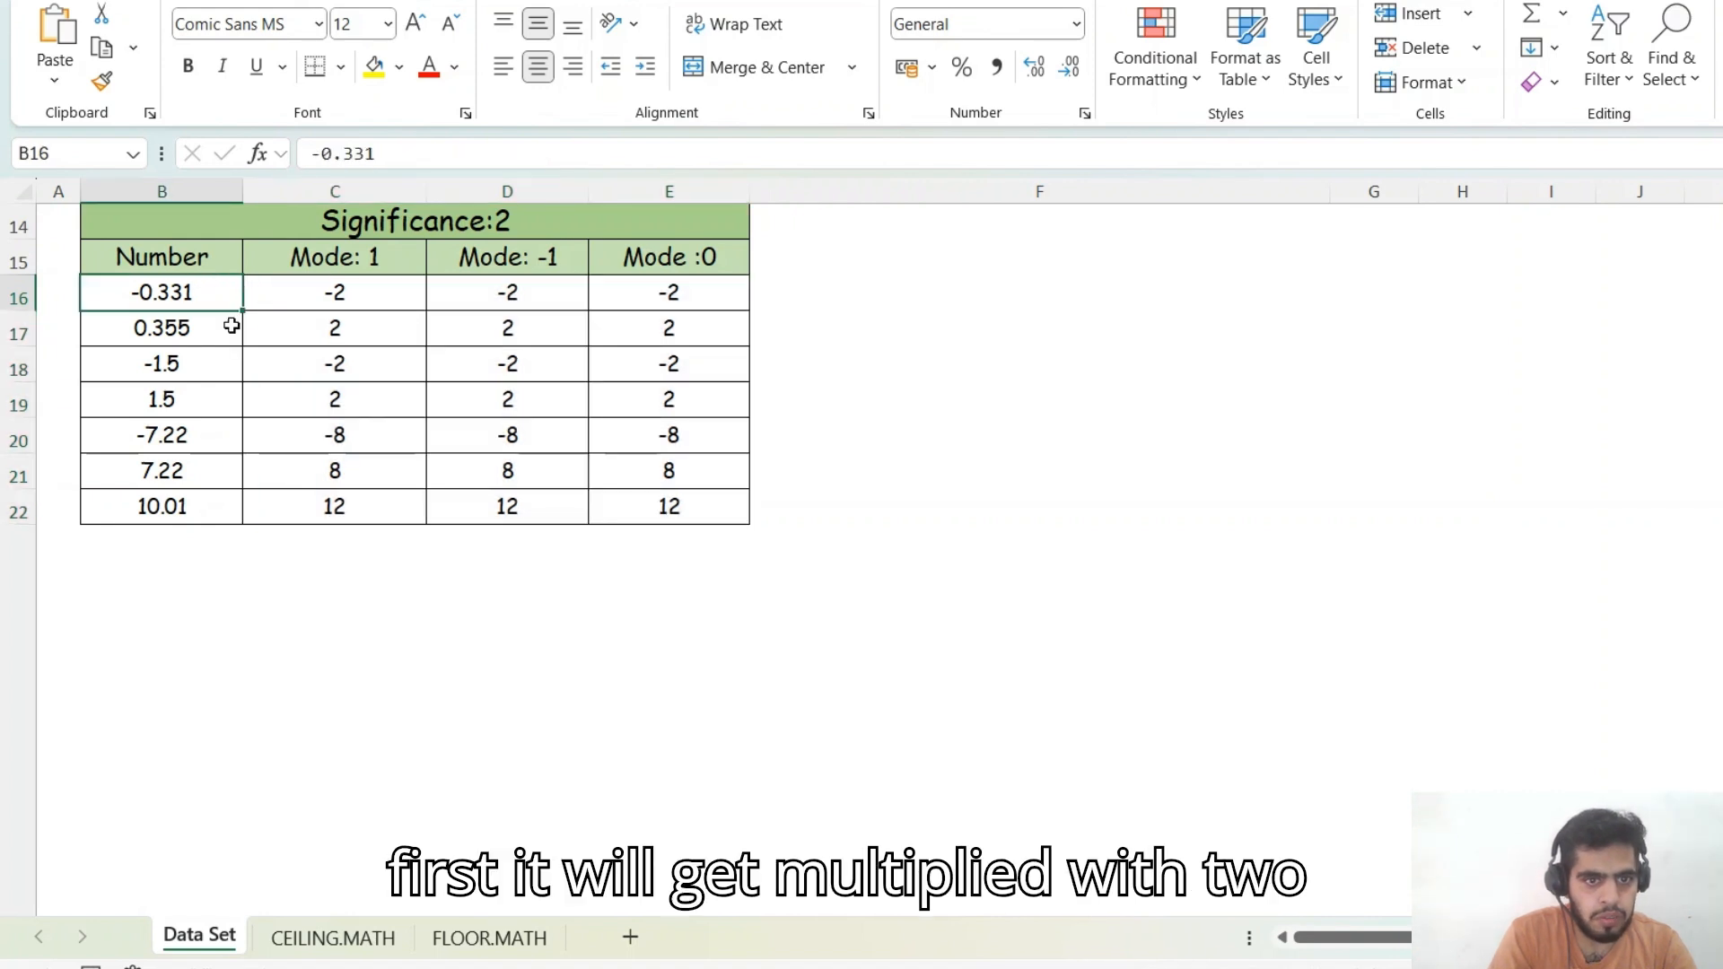
left_click(779, 296)
type("=")
key("Left")
key("Left")
key("Left")
key("Left")
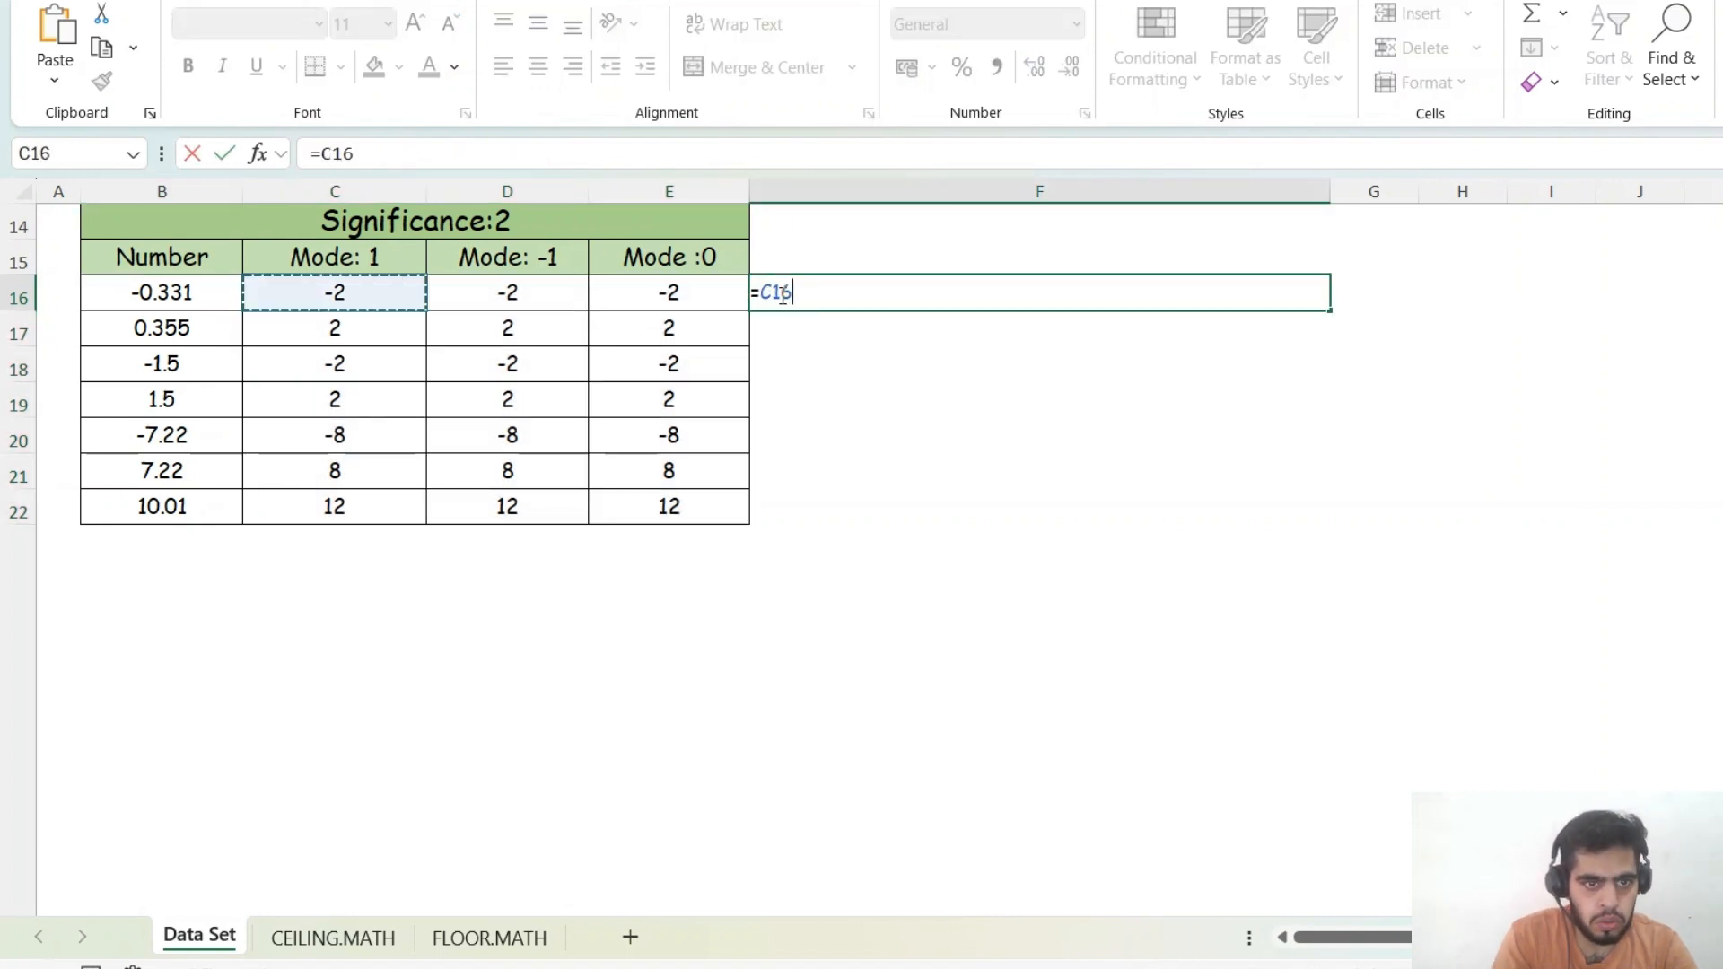
type("*2")
key("Return")
left_click(780, 294)
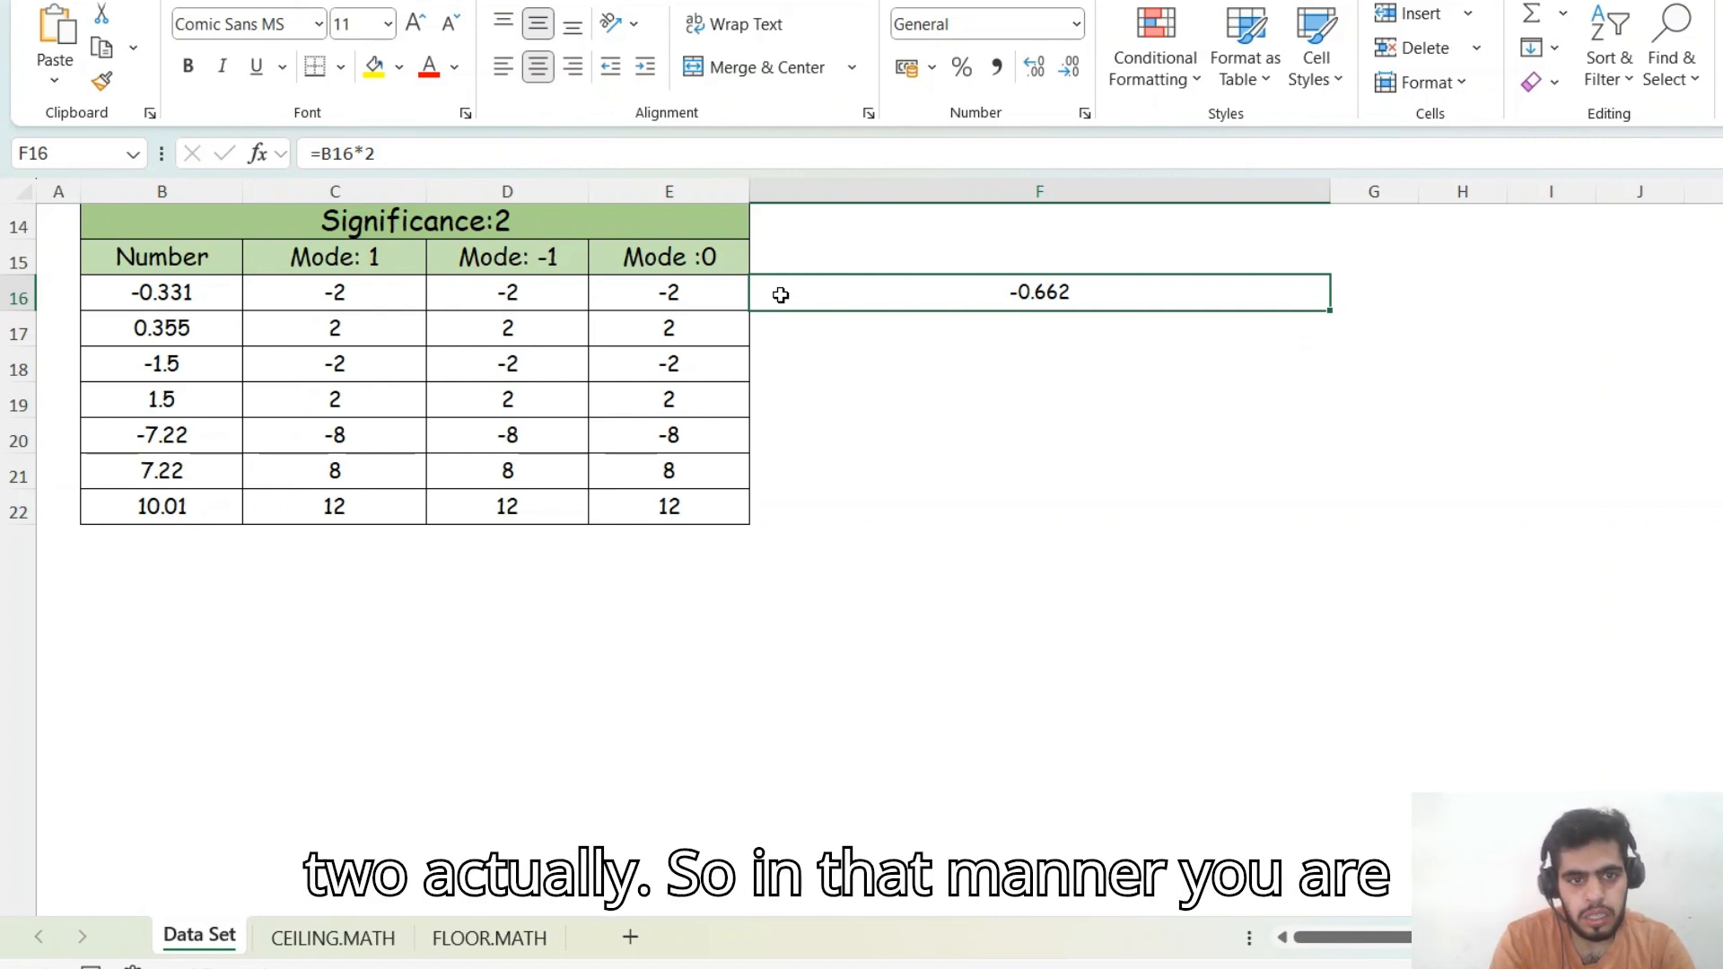
key("Delete")
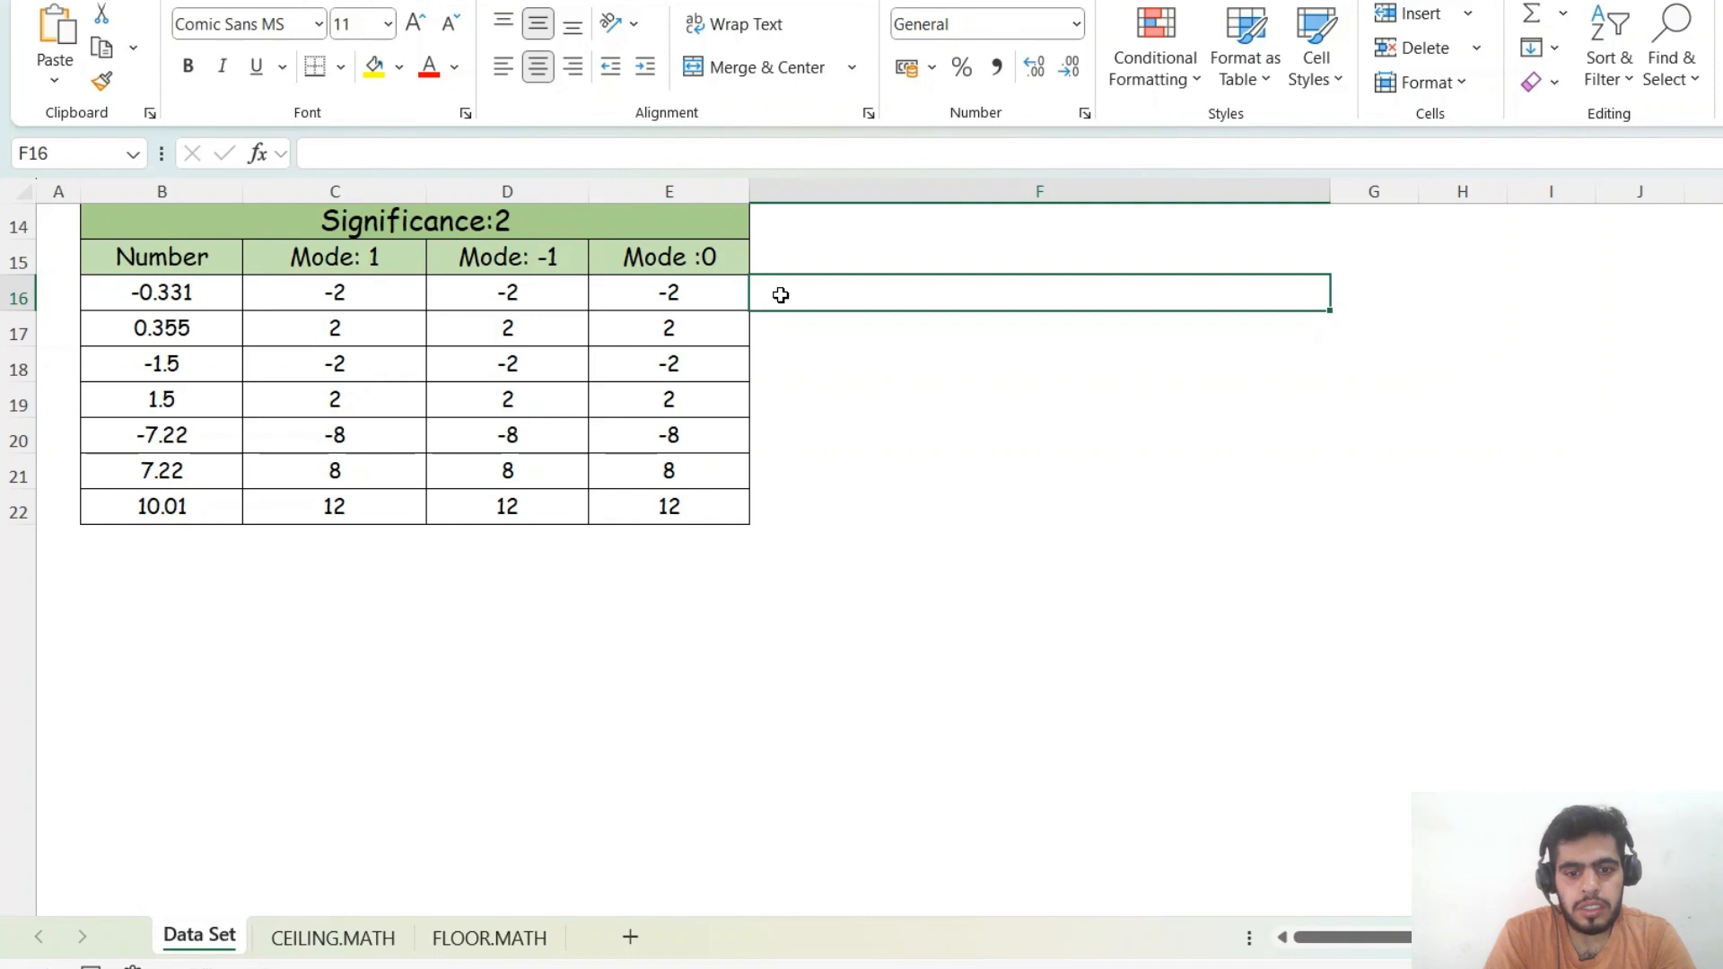
left_click(1005, 967)
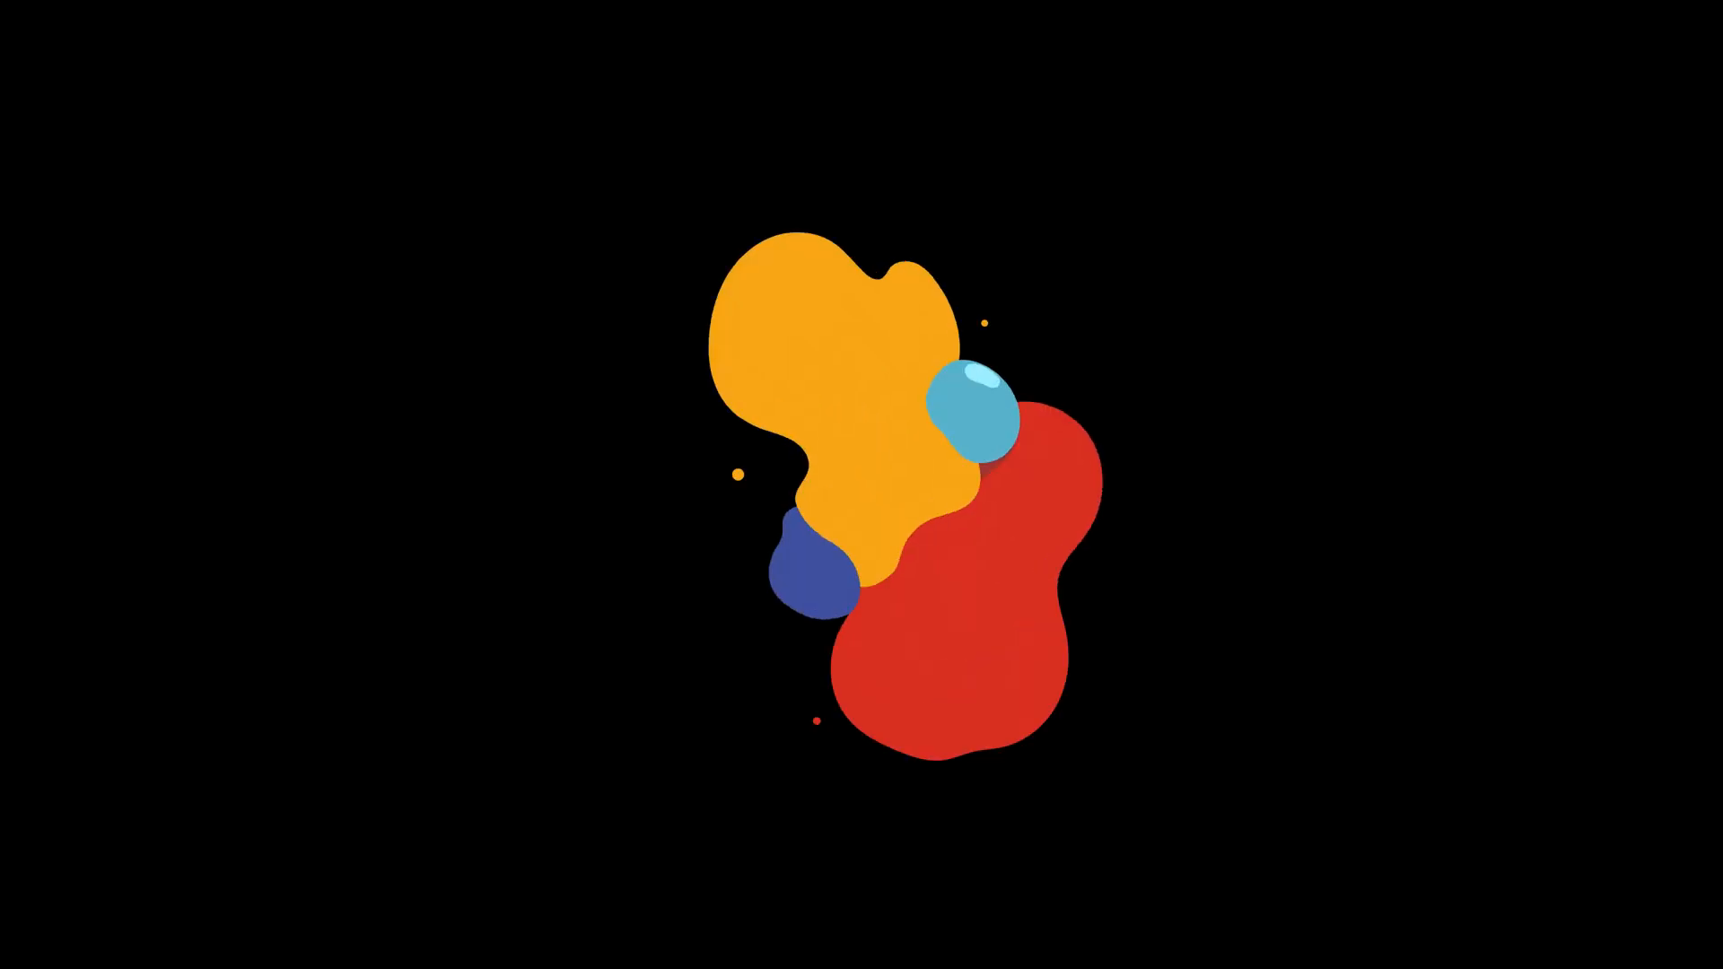